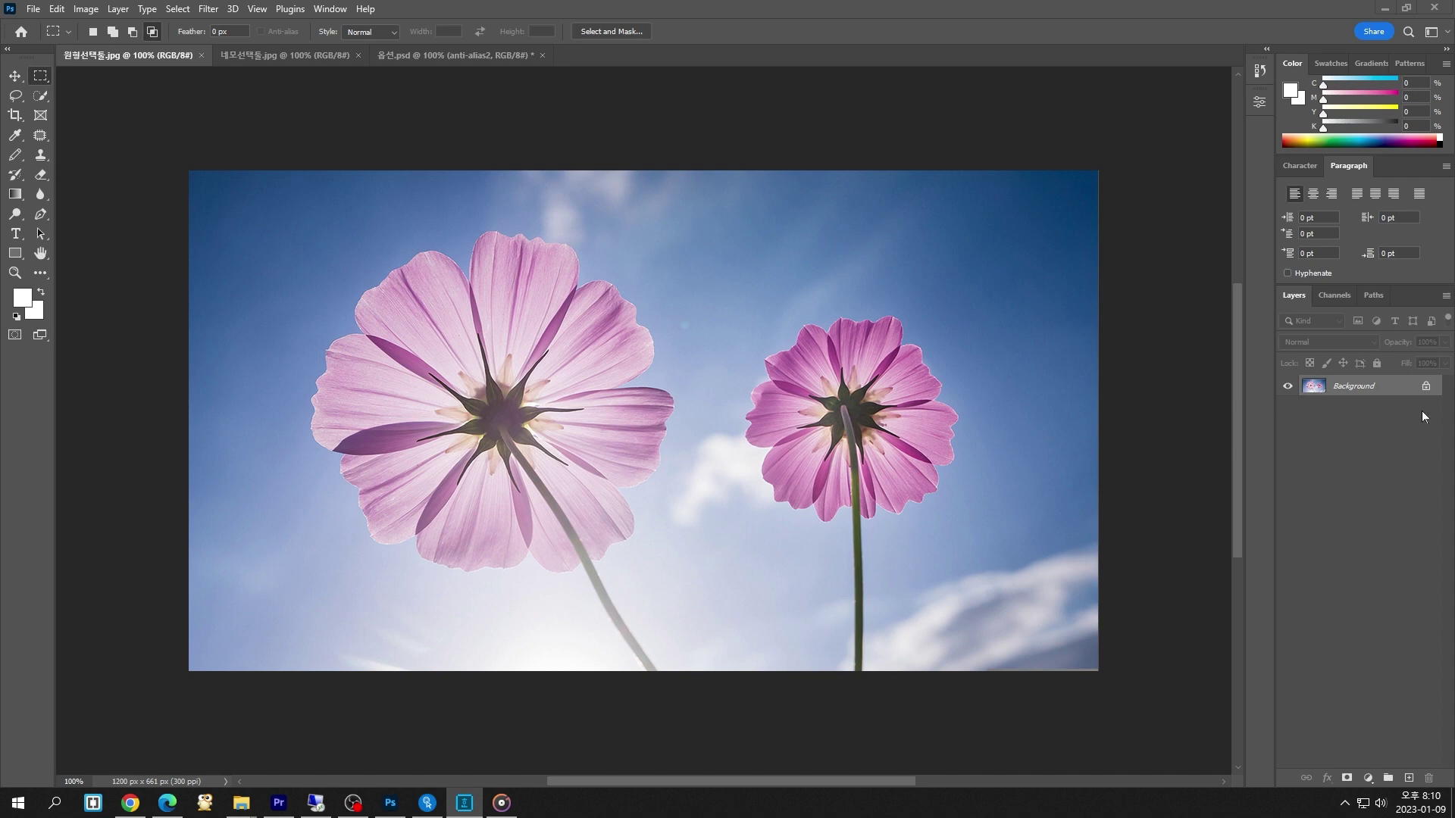
Draw rectangular selections over the sky and small flower and over the upper part of the large flower, and deselect
left_click(721, 291)
left_click_drag(658, 277, 897, 451)
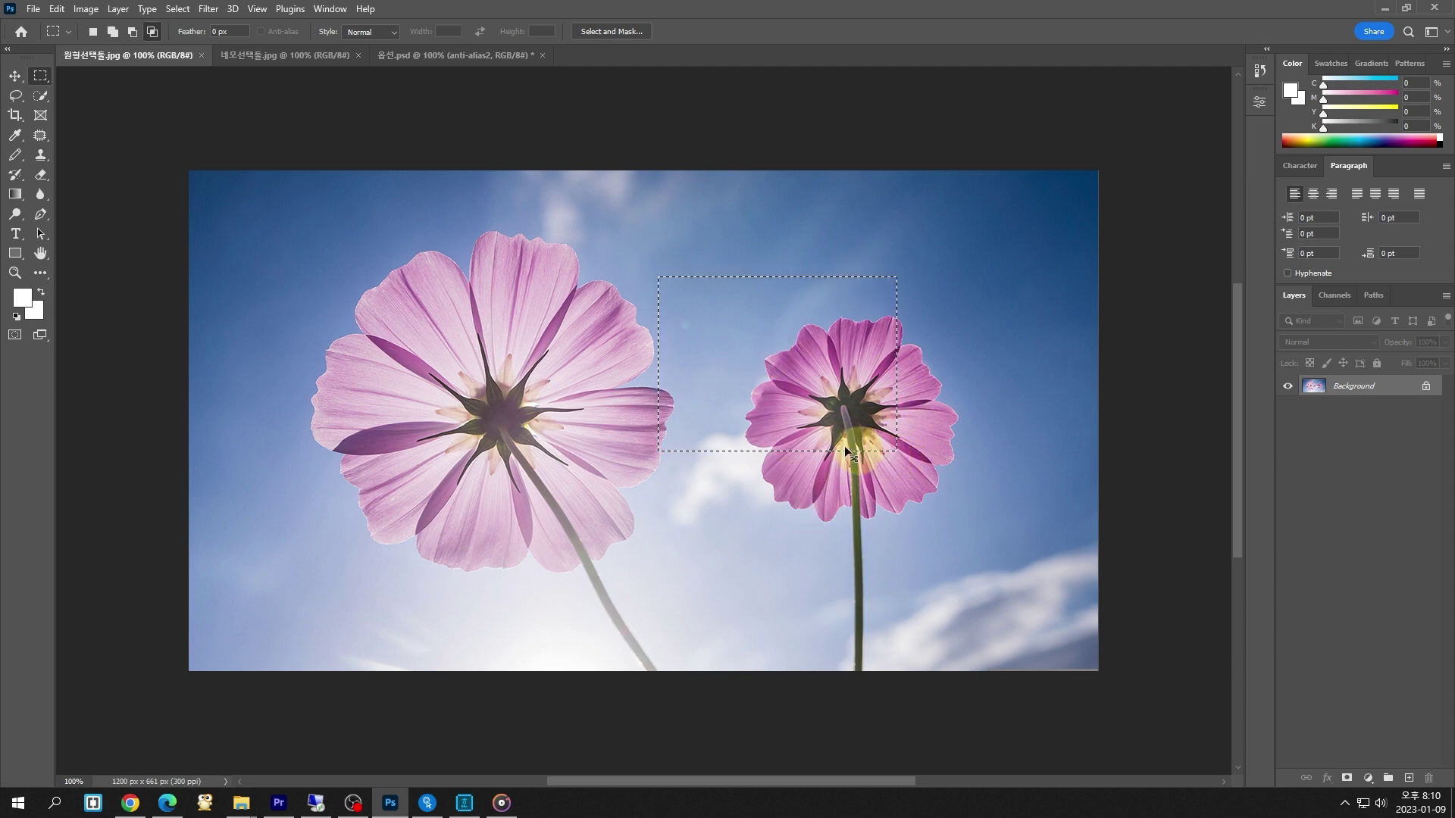
left_click(370, 215)
left_click_drag(329, 225, 621, 441)
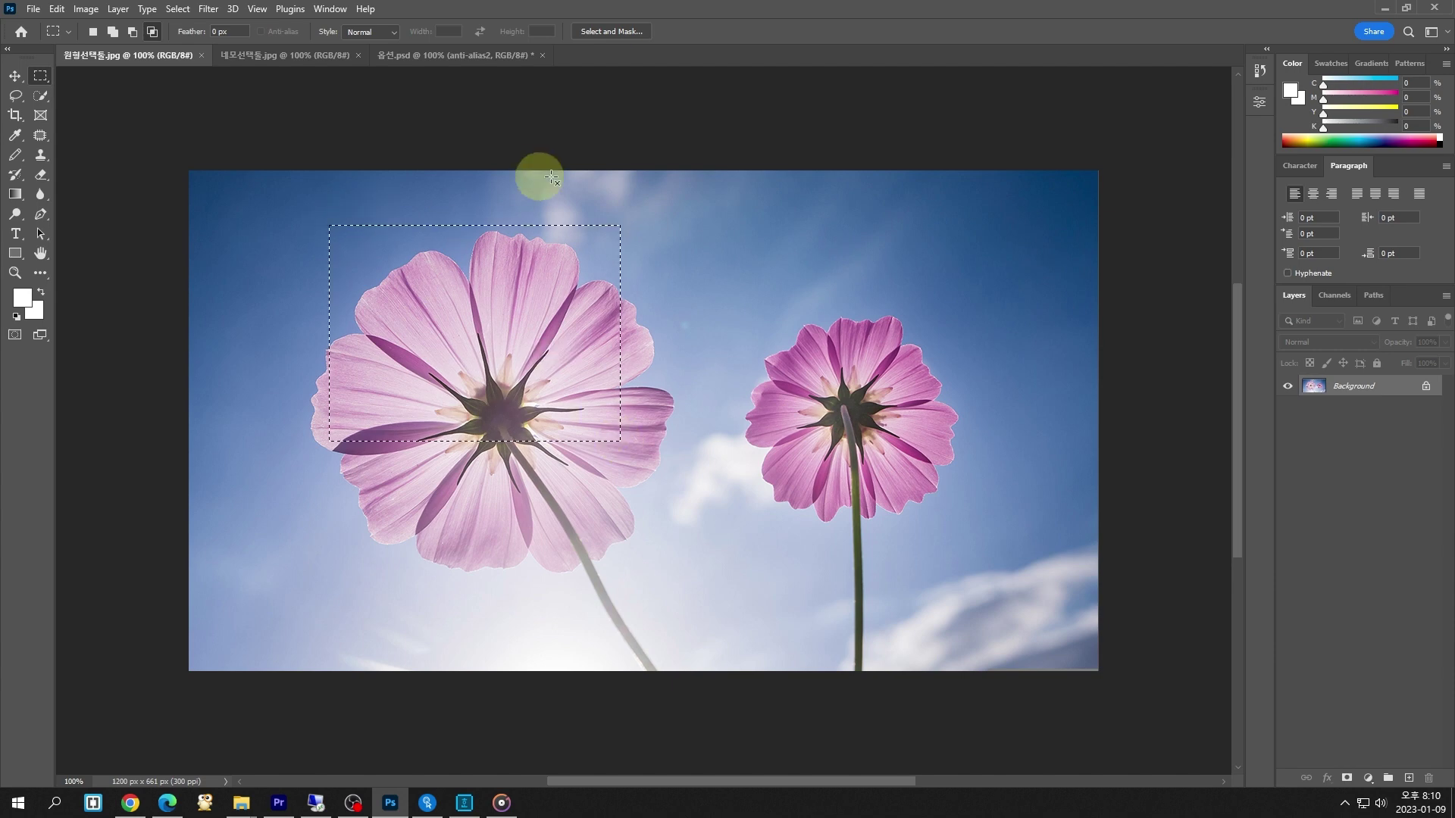
left_click(544, 271)
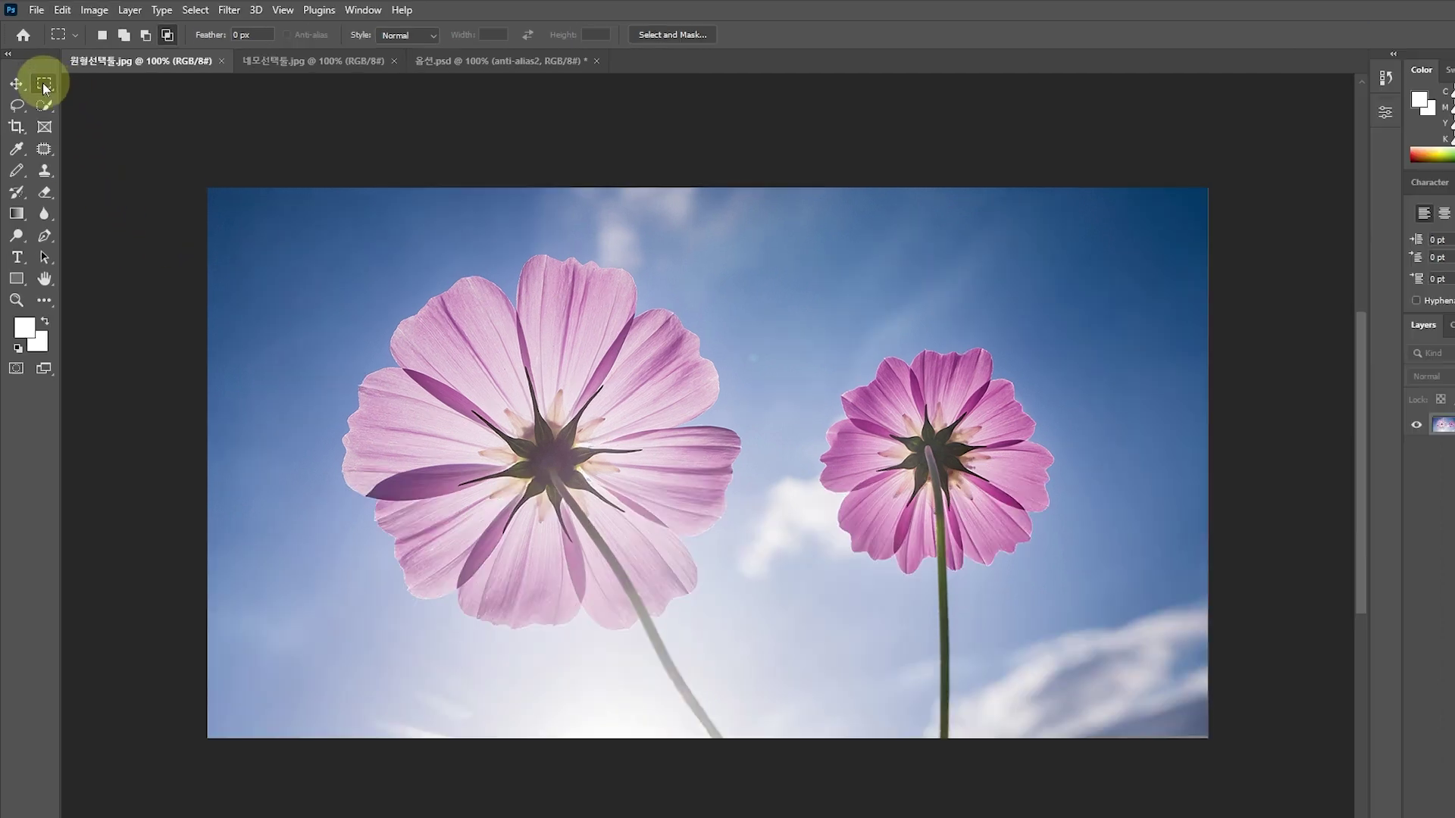
Switch to the Elliptical Marquee Tool and draw elliptical selections around the small flower and the large flower in turn
right_click(40, 75)
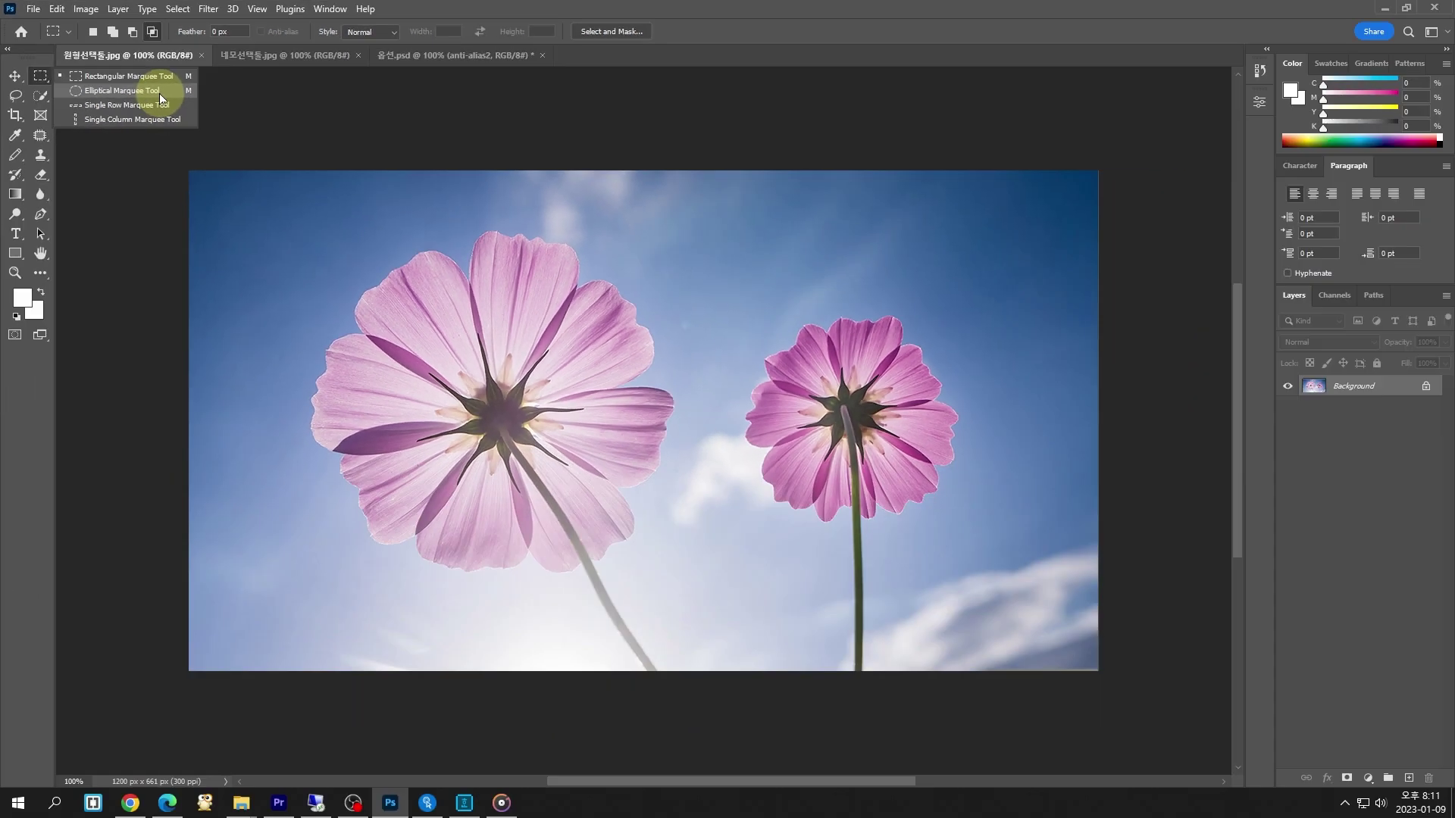
left_click(159, 93)
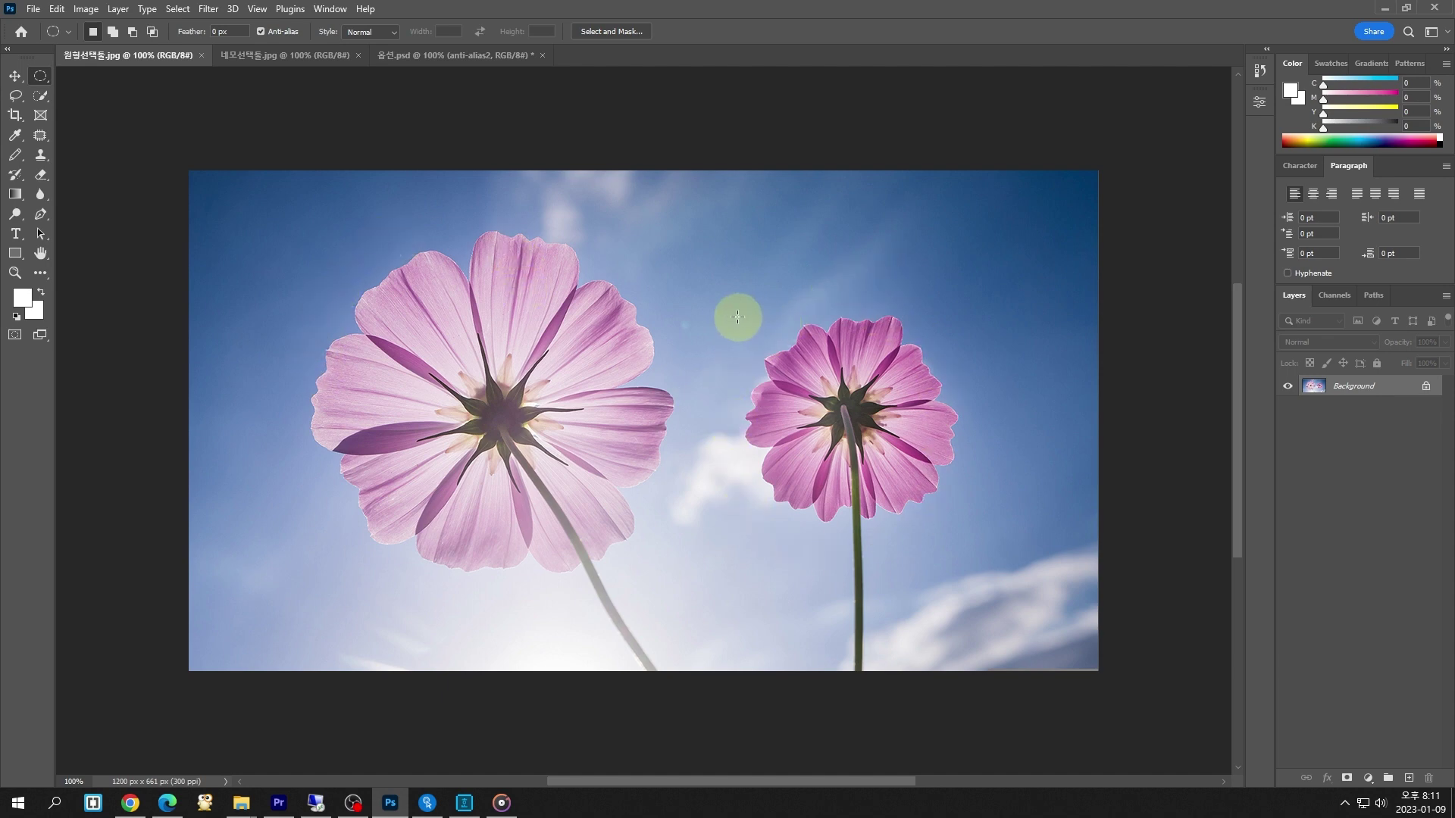
left_click_drag(737, 317, 965, 523)
left_click_drag(319, 249, 687, 574)
left_click_drag(297, 231, 685, 588)
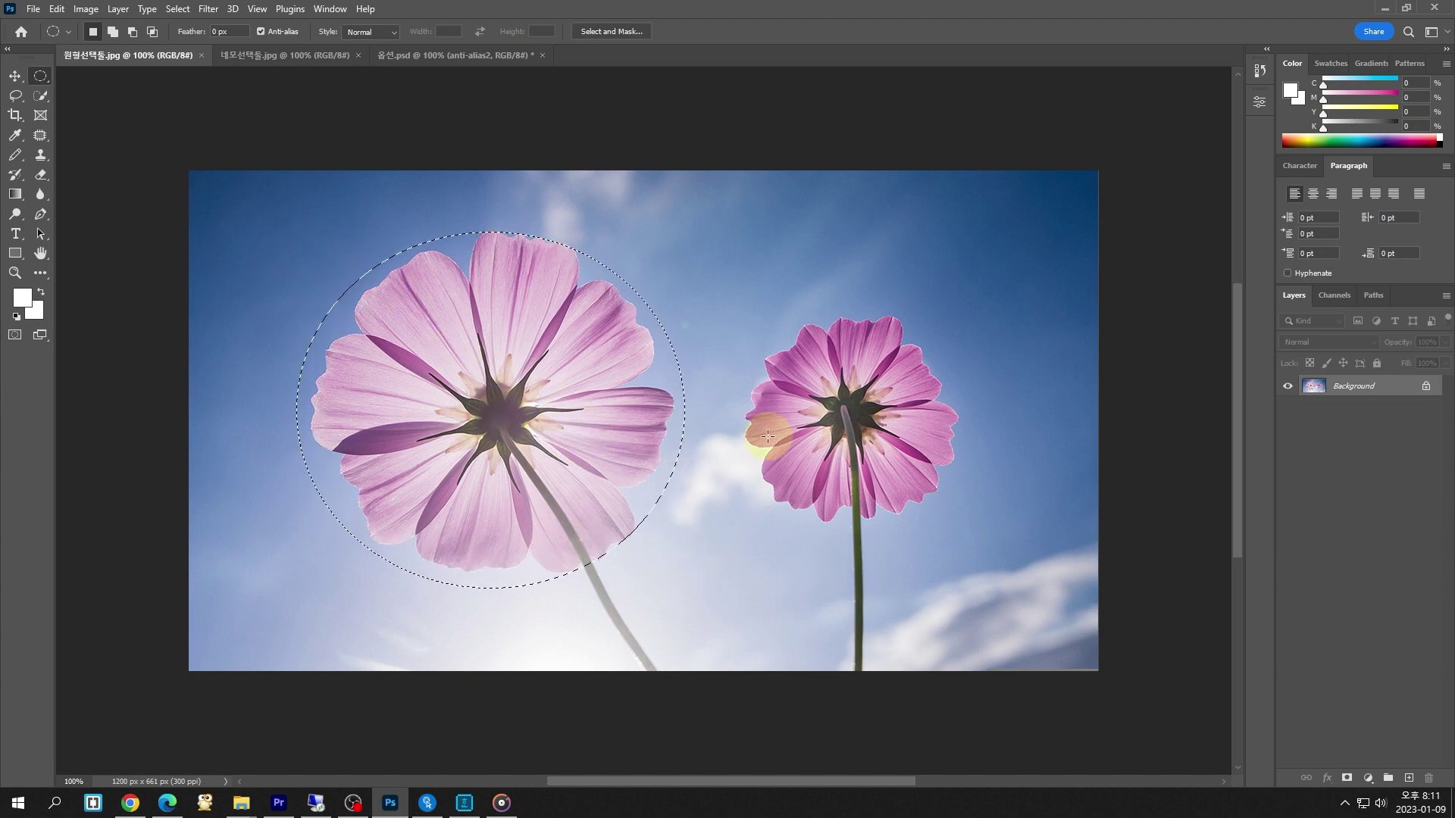
Outline the small flower and the large flower again with separate ellipses, and clear each selection
left_click_drag(724, 304, 970, 534)
left_click(809, 330)
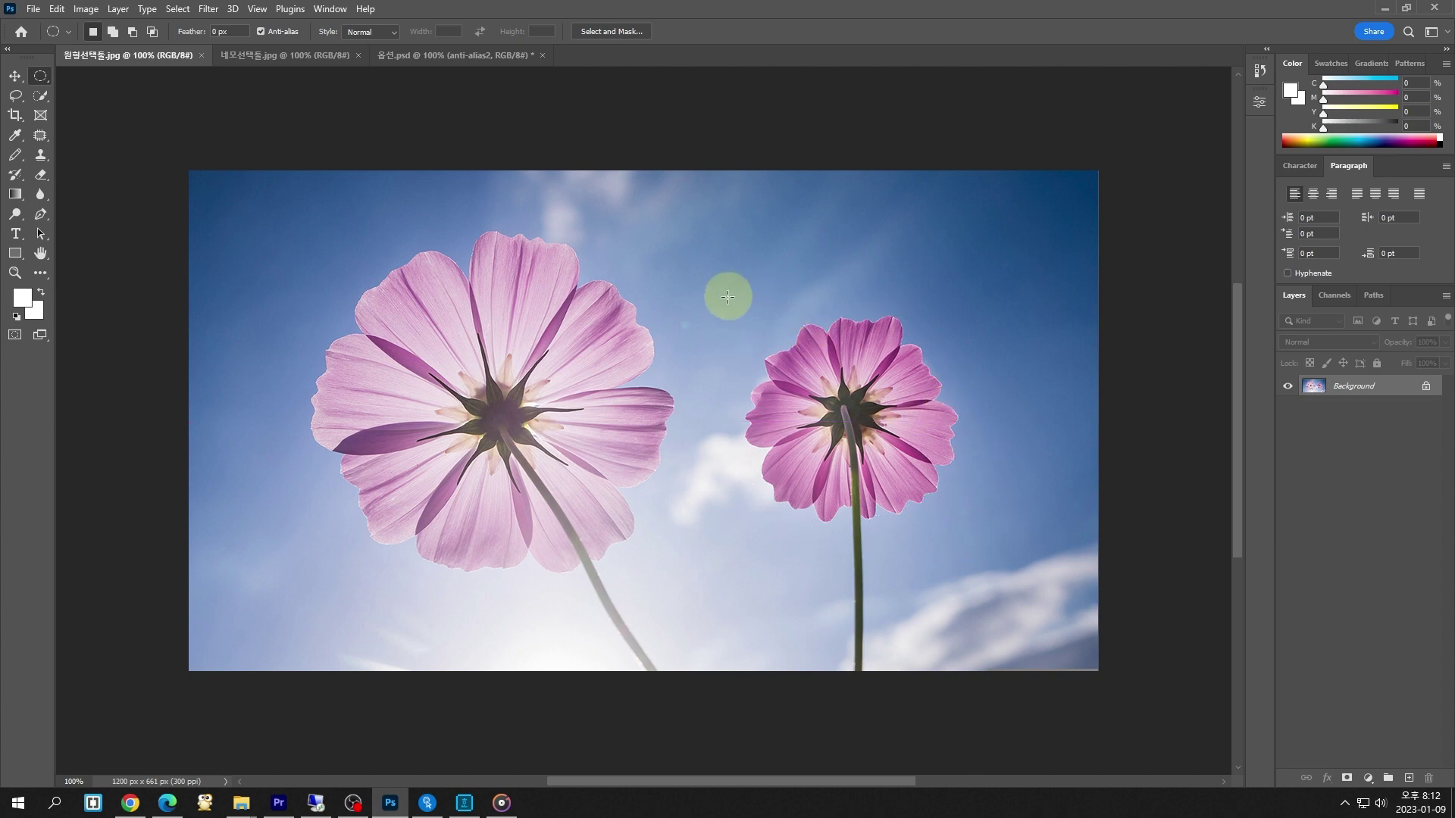
left_click_drag(724, 298, 991, 546)
left_click_drag(273, 243, 709, 606)
left_click(710, 607)
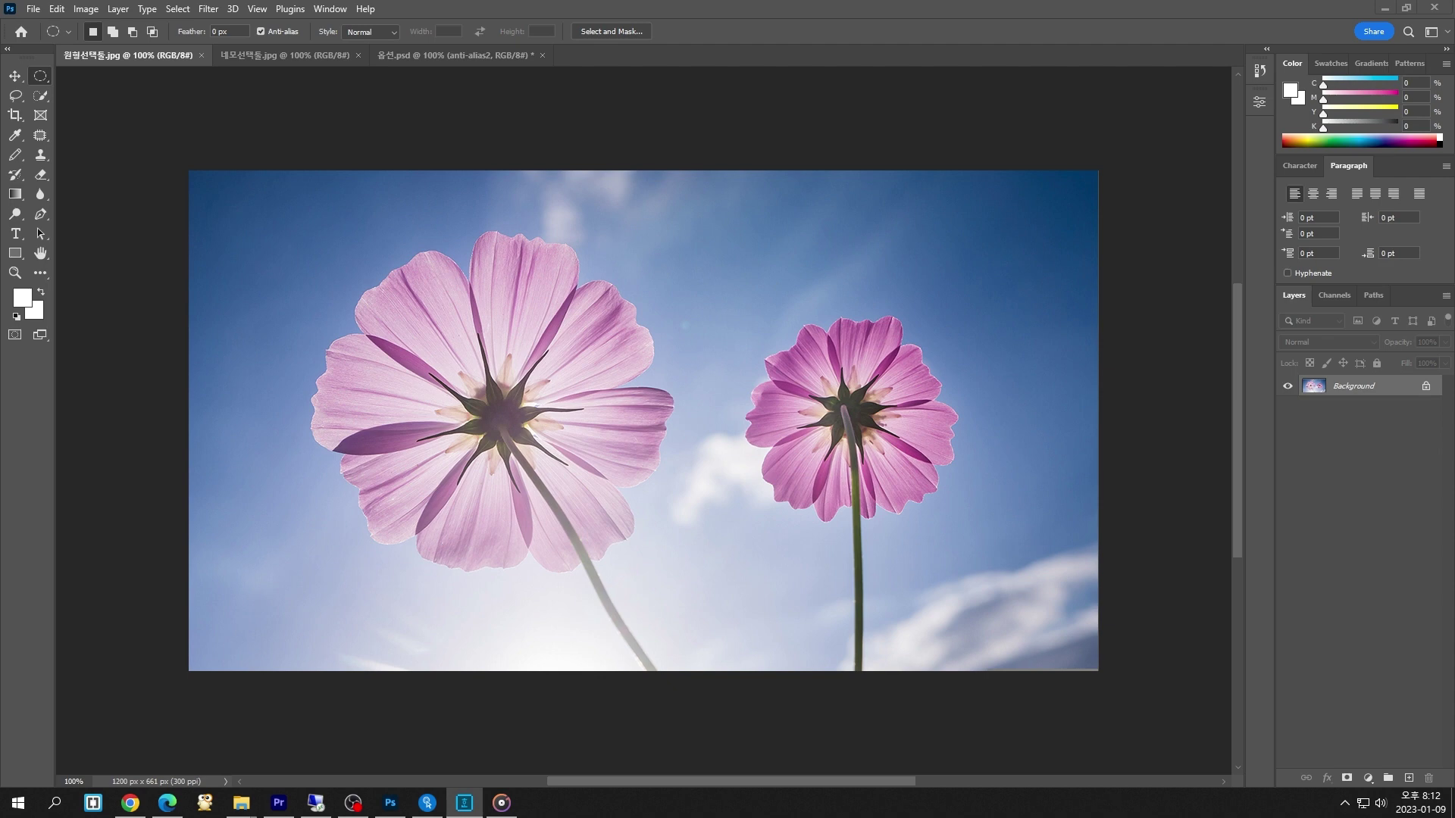
Undo the last deselection of the large flower's ellipse and clear the selection again
left_click(673, 11)
key("ctrl+z")
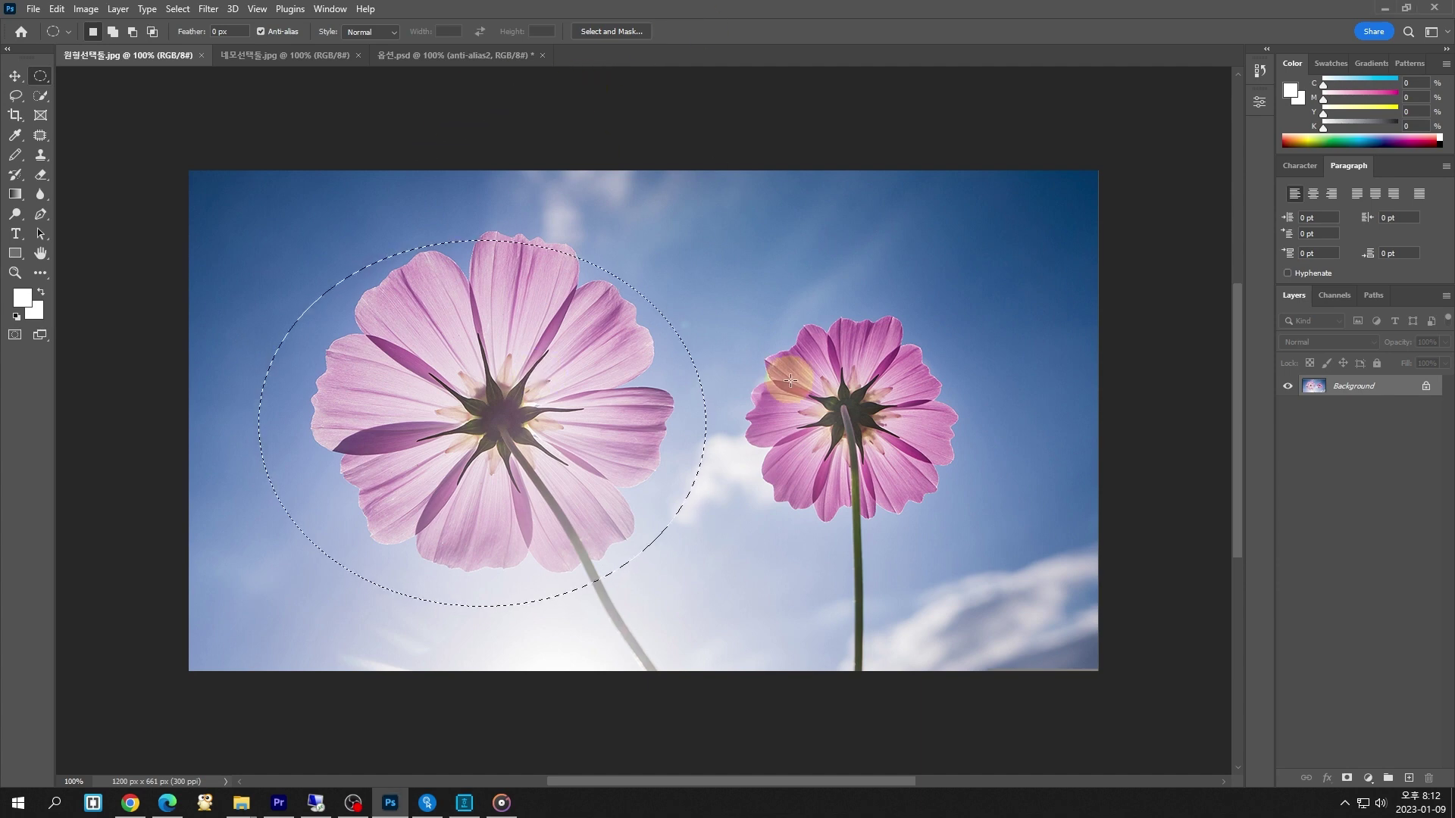
left_click(737, 317)
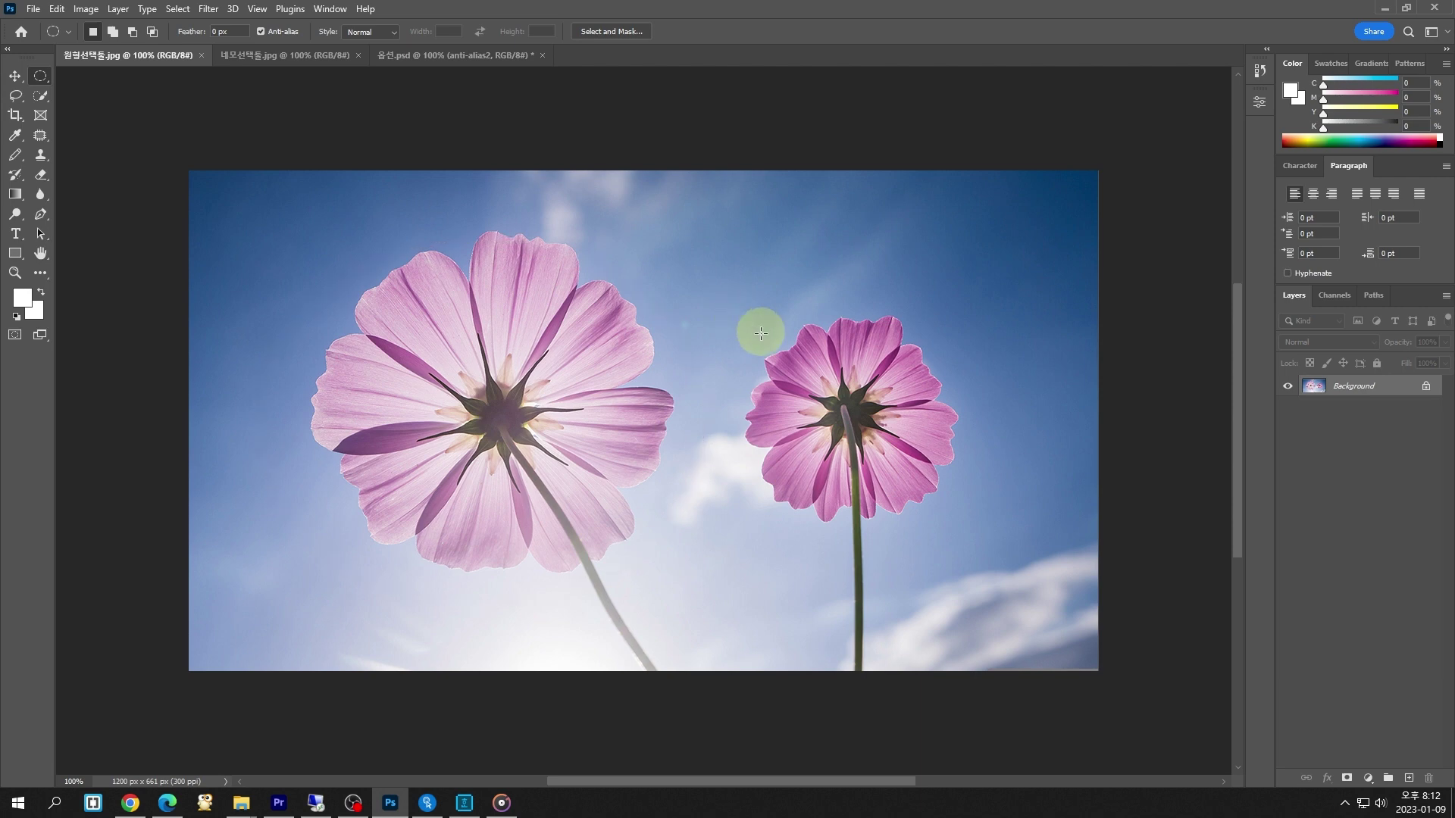
Select the small flower with an ellipse, restore that selection after clearing it, and remove it with the Deselect command
left_click_drag(737, 315, 945, 530)
left_click(945, 531)
key("ctrl+z")
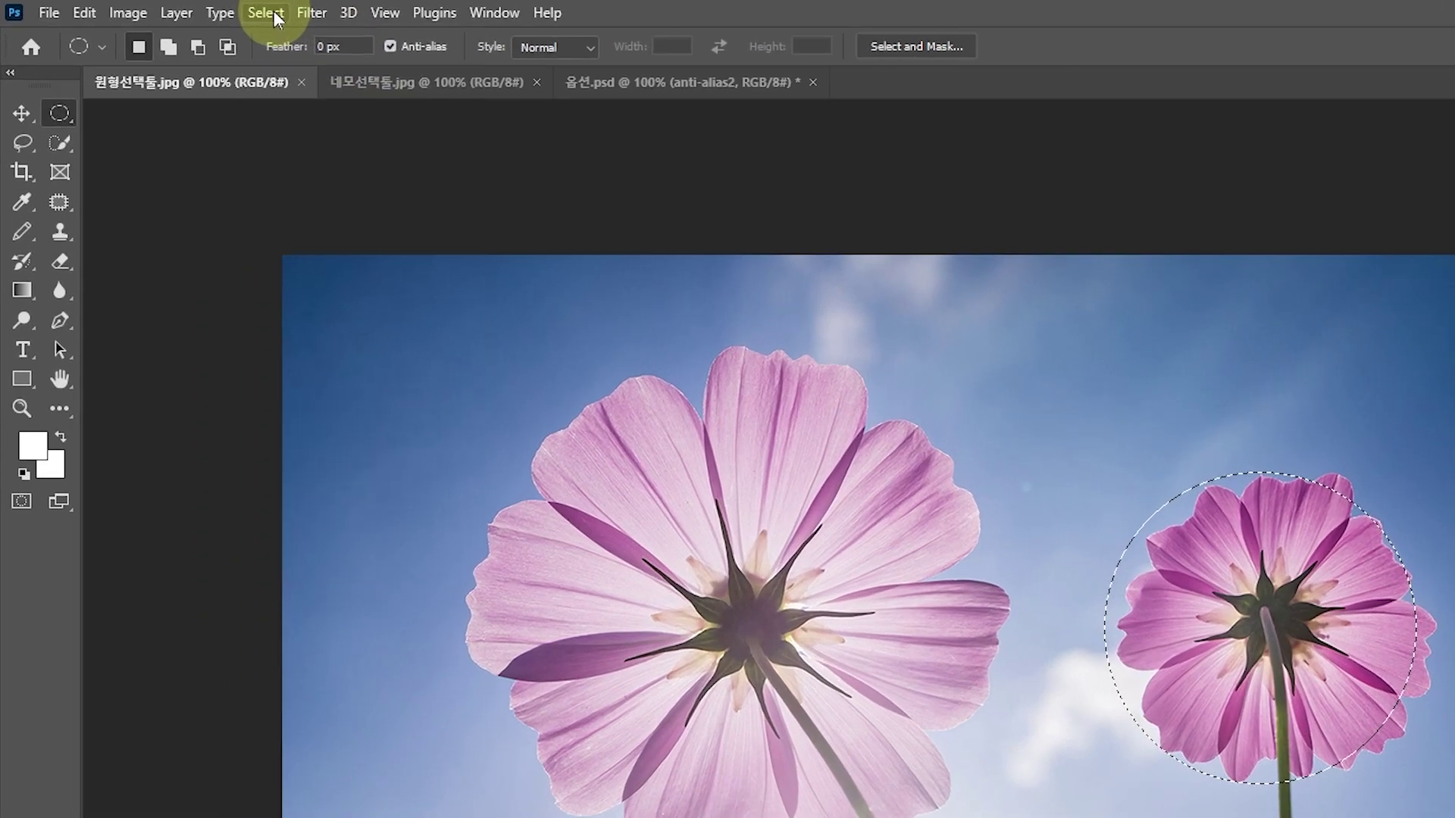
left_click(183, 11)
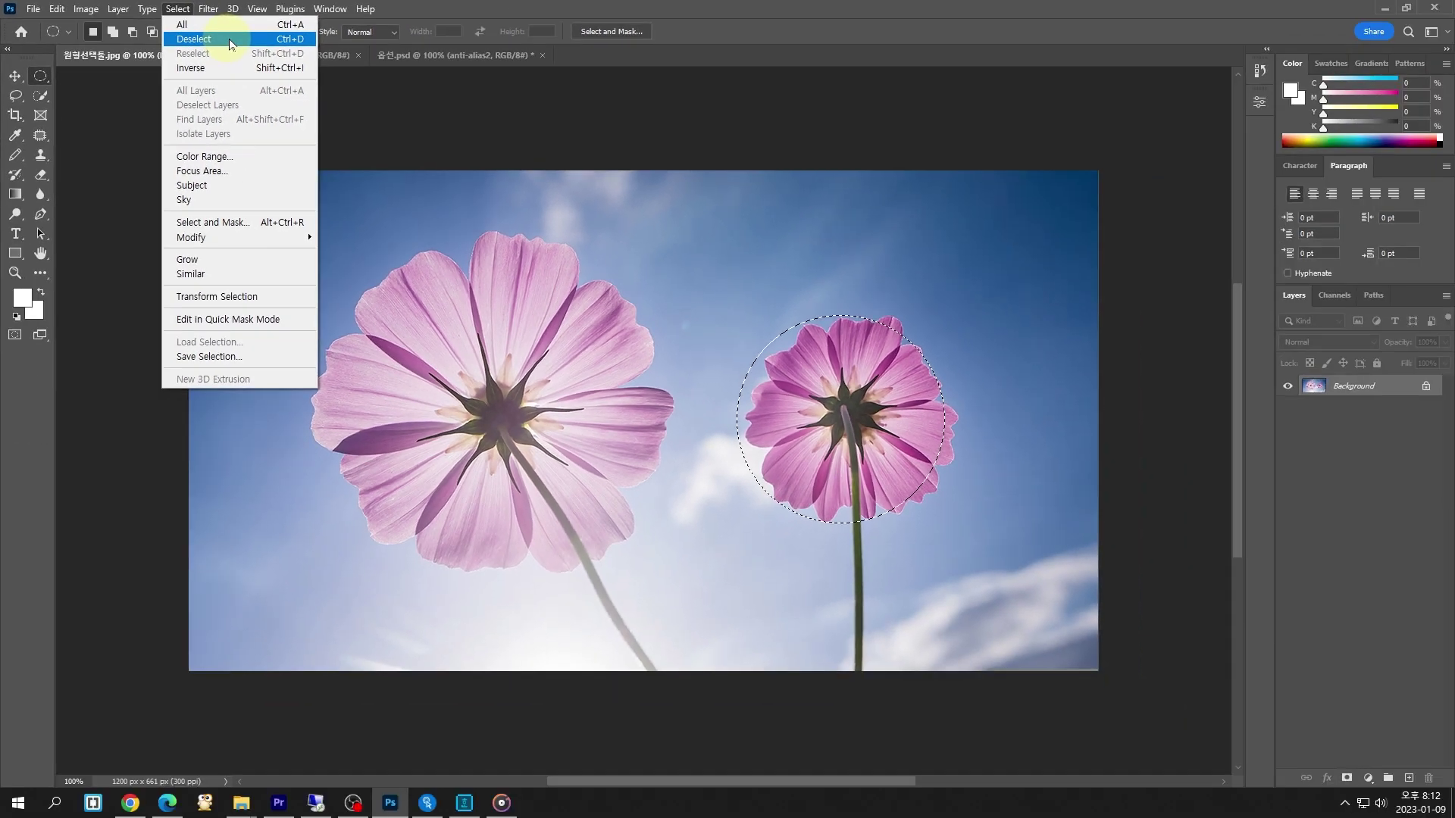
left_click(341, 60)
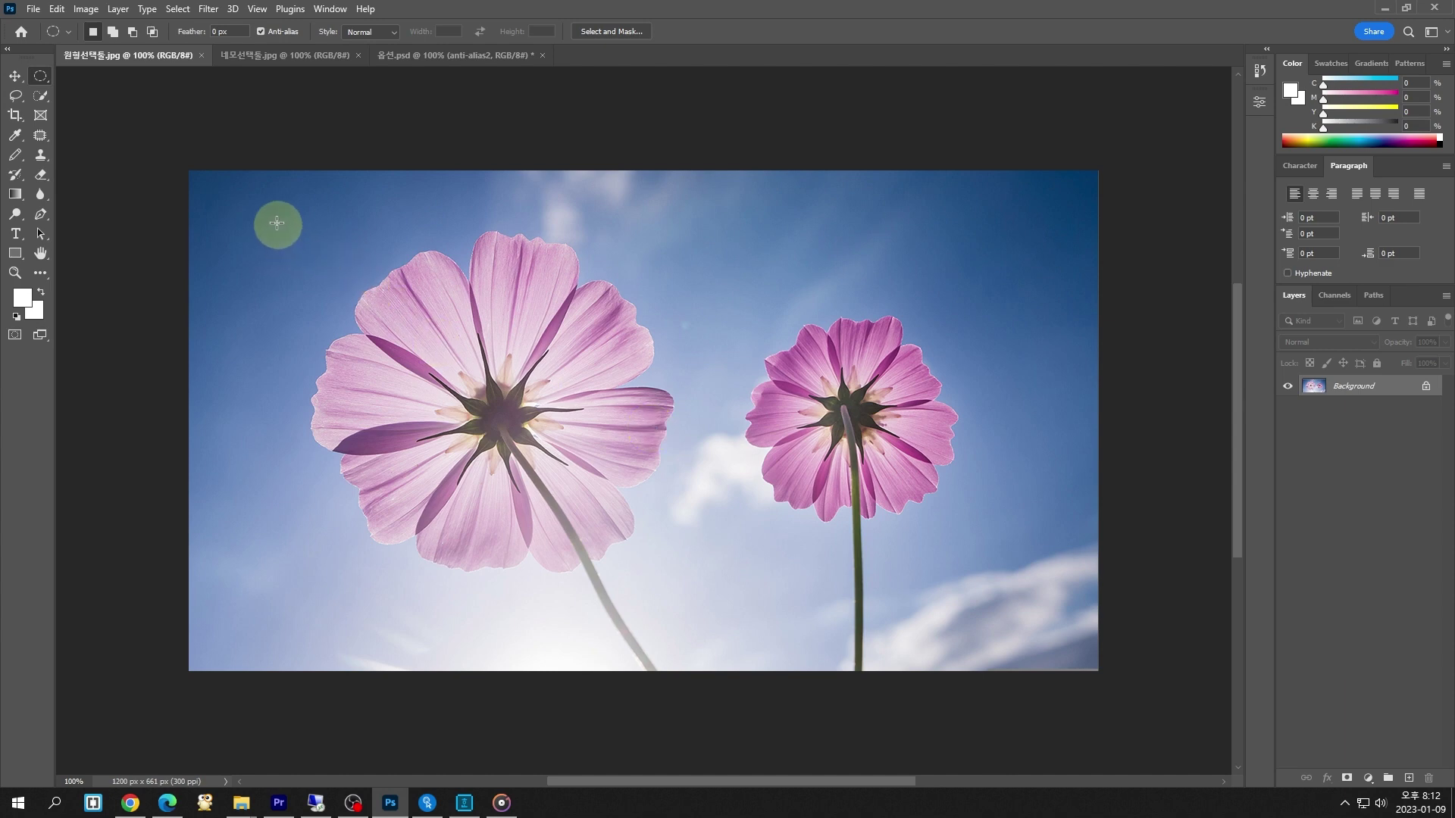
Enclose the large flower and, separately, the small flower with part of its stem in new elliptical selections, and deselect
left_click_drag(276, 223, 724, 629)
left_click_drag(724, 297, 948, 618)
left_click(633, 412)
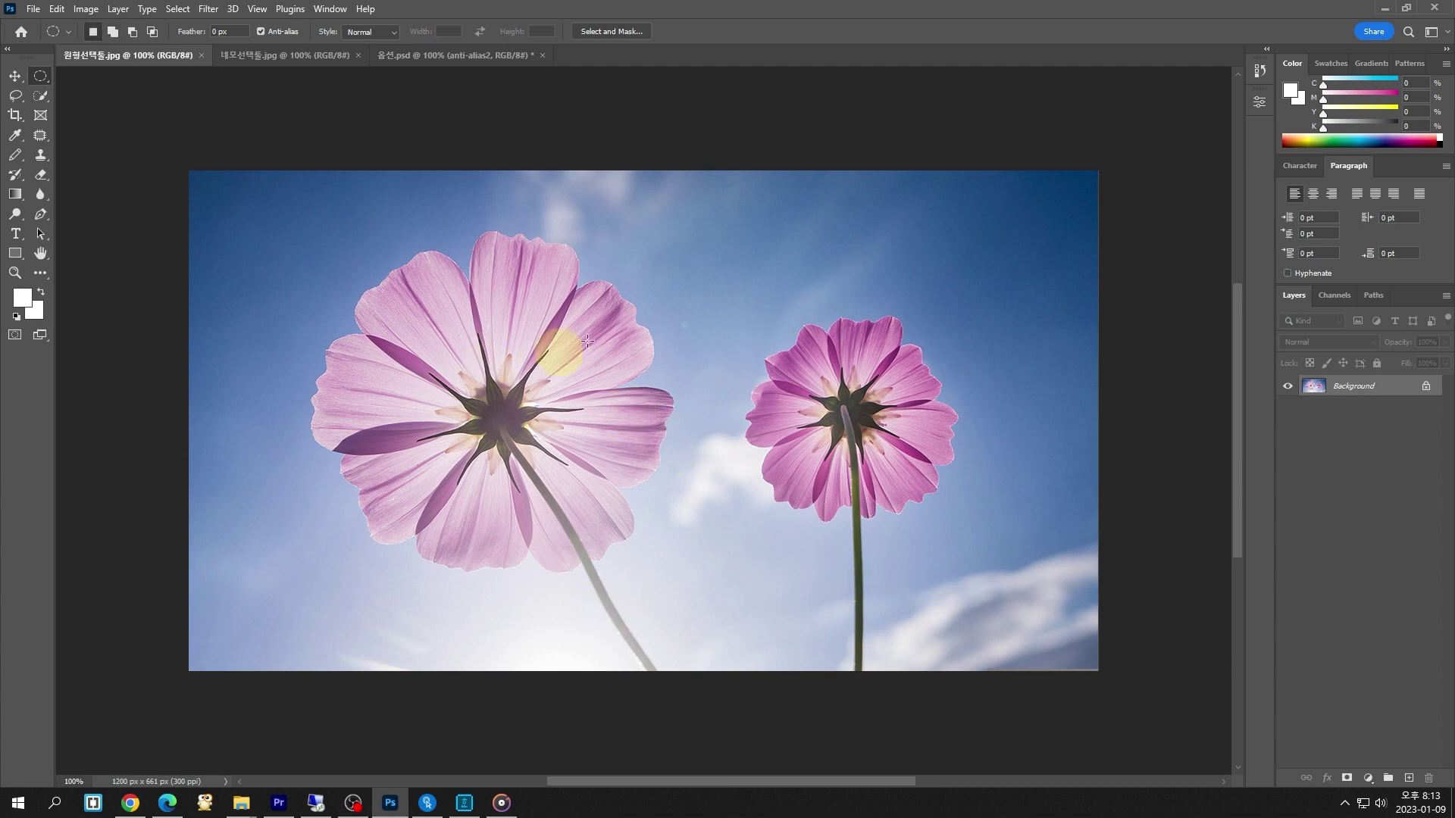
Draw elliptical selections around the small flower starting from its centre and expanding outwards, and deselect
left_click(849, 414)
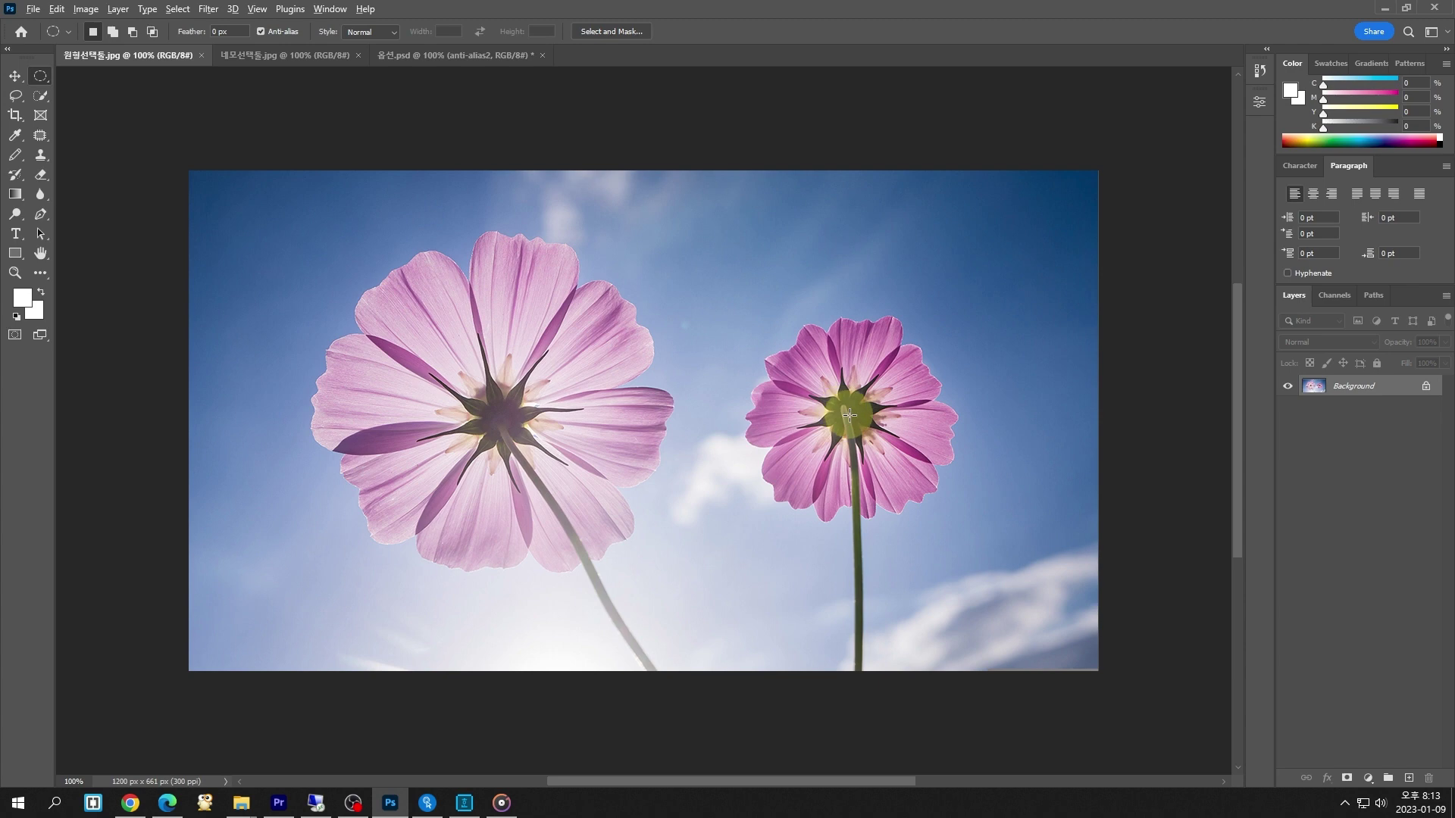
left_click_drag(849, 414, 974, 294)
mouse_move(844, 409)
left_mouse_down()
mouse_move(914, 293)
mouse_move(964, 298)
mouse_move(961, 286)
left_mouse_up()
left_click(835, 442)
left_click_drag(852, 416, 977, 225)
left_click(691, 328)
left_click(465, 803)
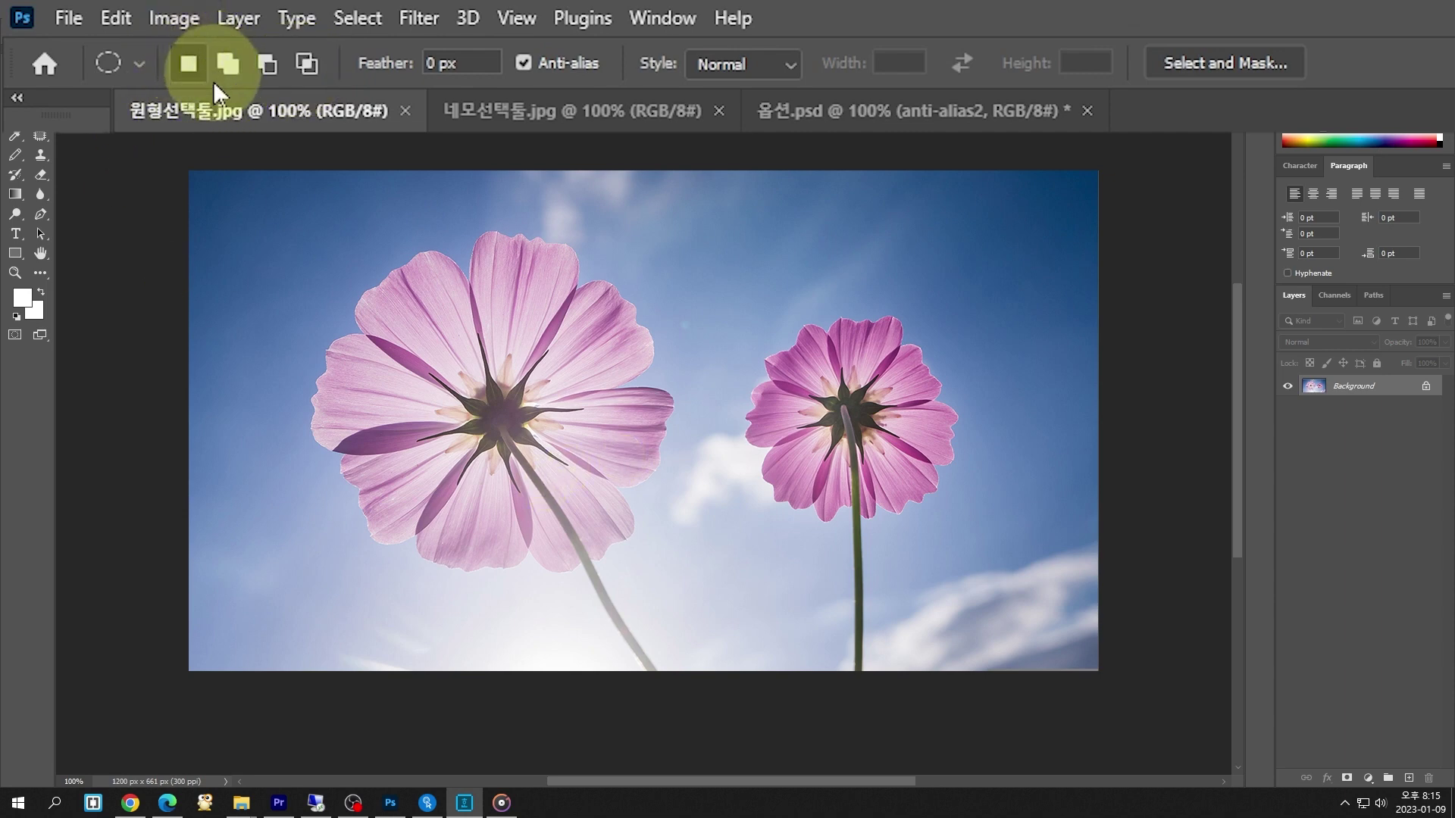
In New Selection mode, draw ellipses alternately around the large and small flowers, ending with the small flower selected
left_click_drag(295, 241, 687, 585)
left_click_drag(713, 307, 968, 562)
left_click_drag(282, 233, 690, 593)
left_click_drag(726, 294, 984, 524)
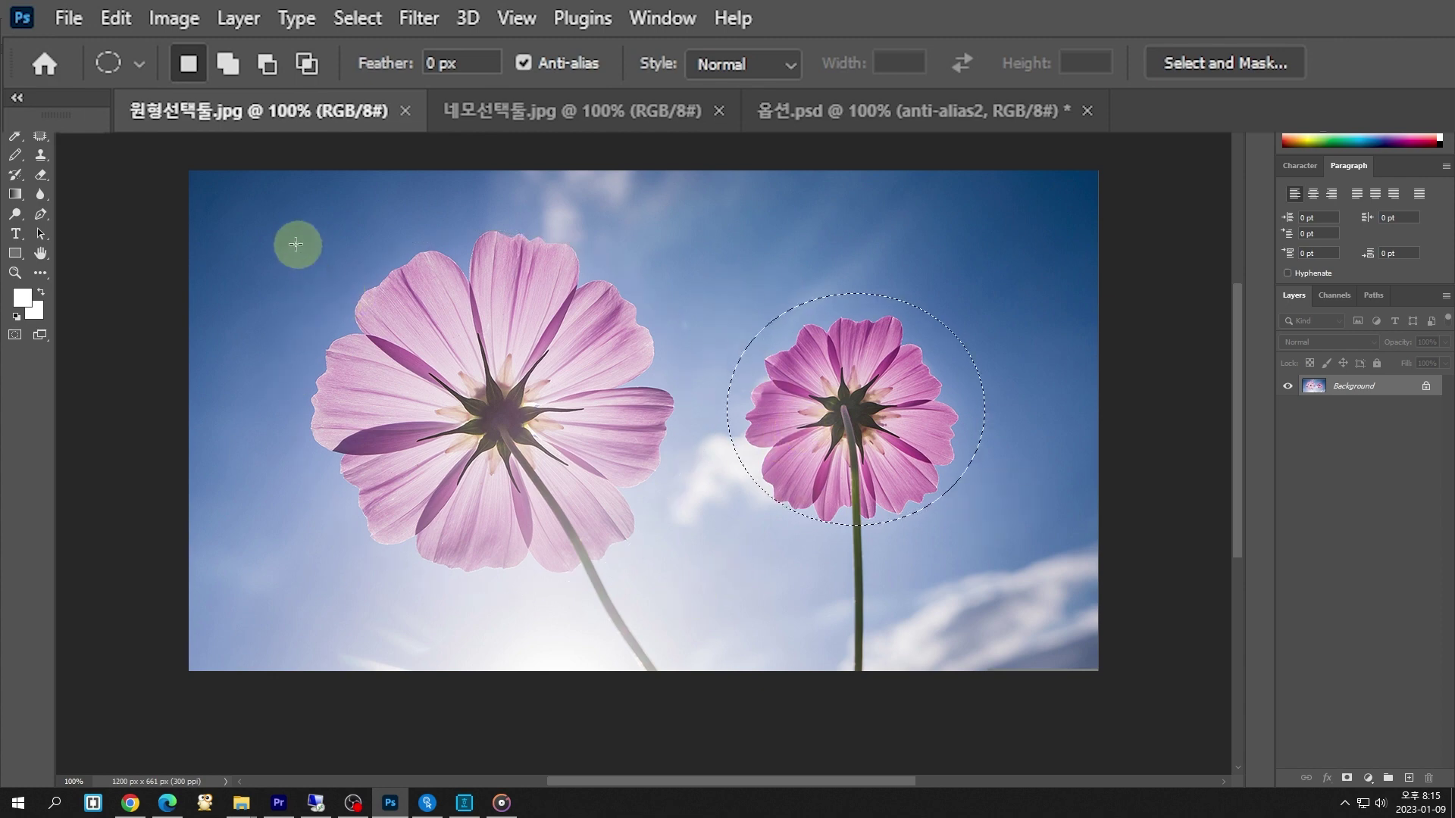
In Add to Selection mode, add an ellipse around the large flower and one overlapping the small flower's upper right
left_click(234, 68)
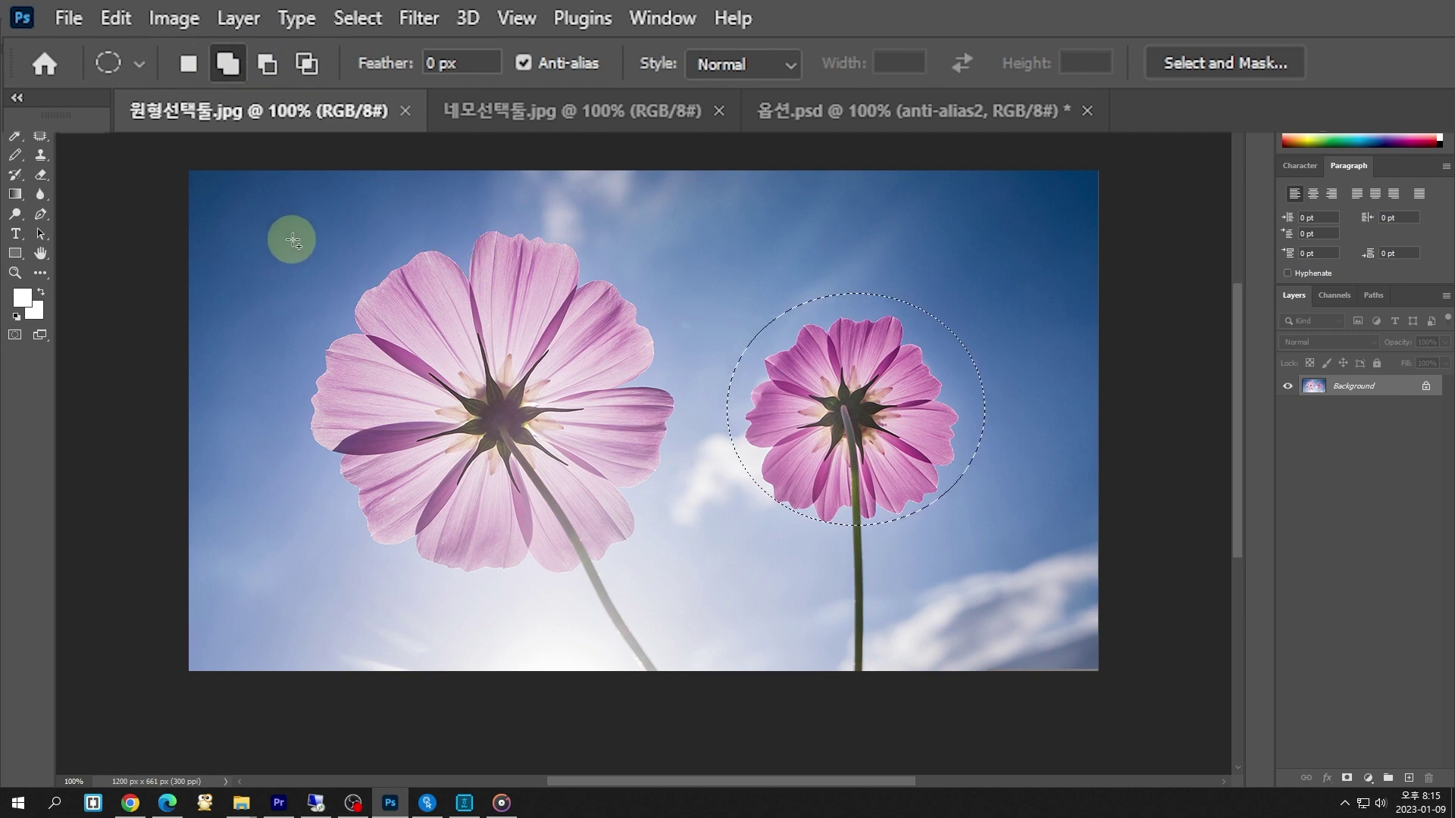
left_click_drag(292, 240, 697, 596)
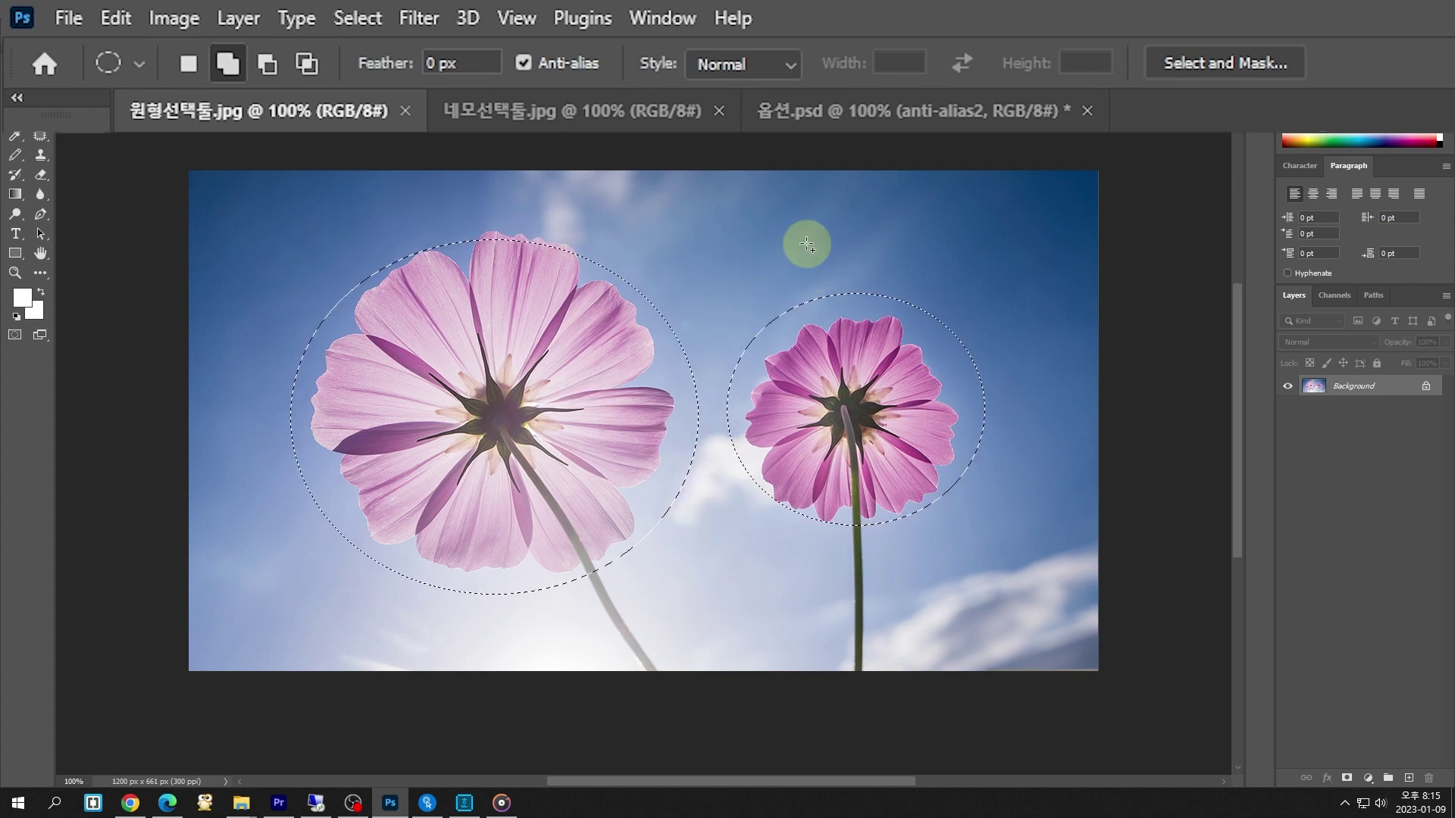
left_click_drag(806, 237, 989, 398)
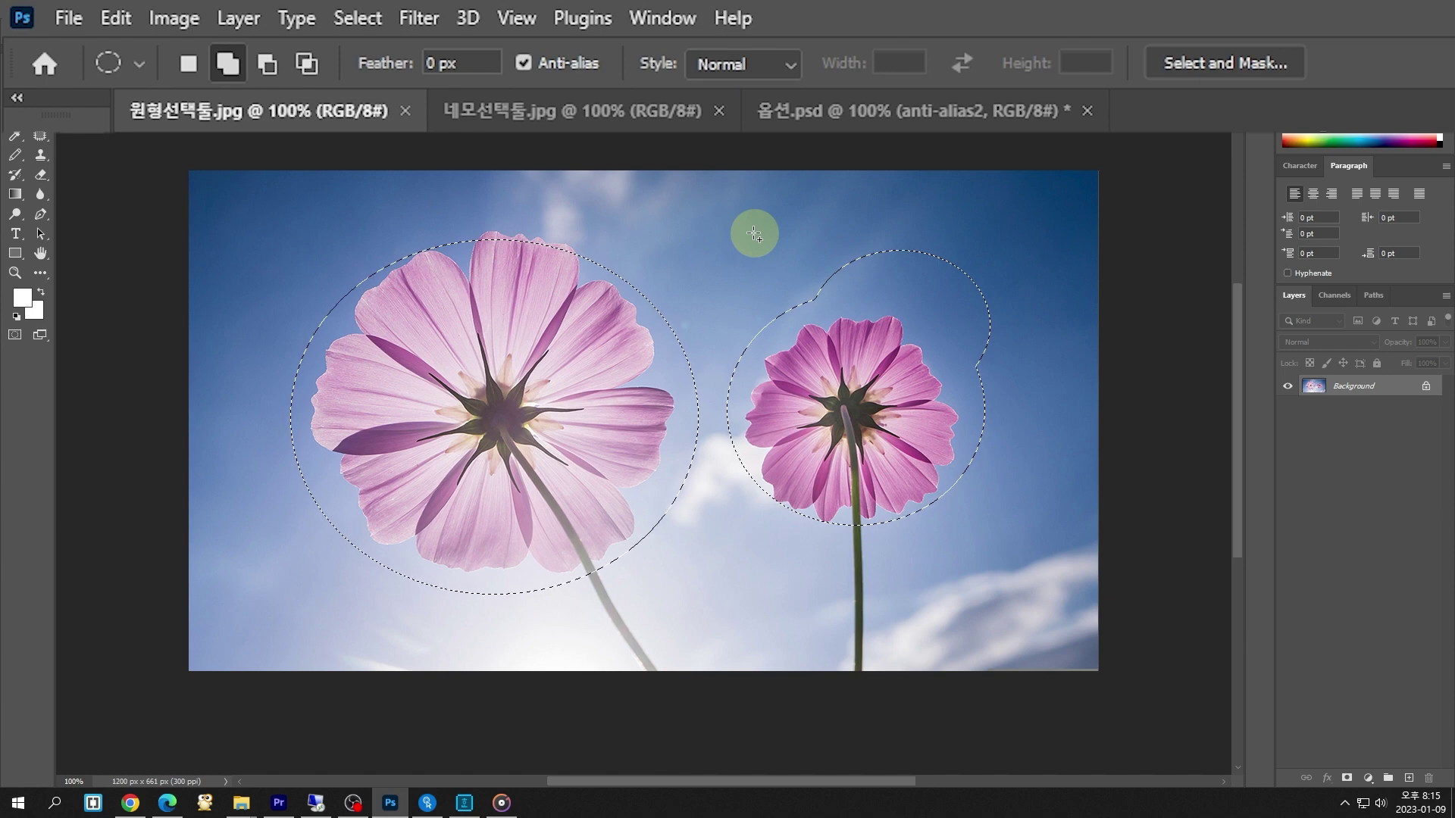
Subtract ellipses from the upper right of the small flower's selection, the upper left of the large flower's, and the small flower's remainder
left_click(270, 65)
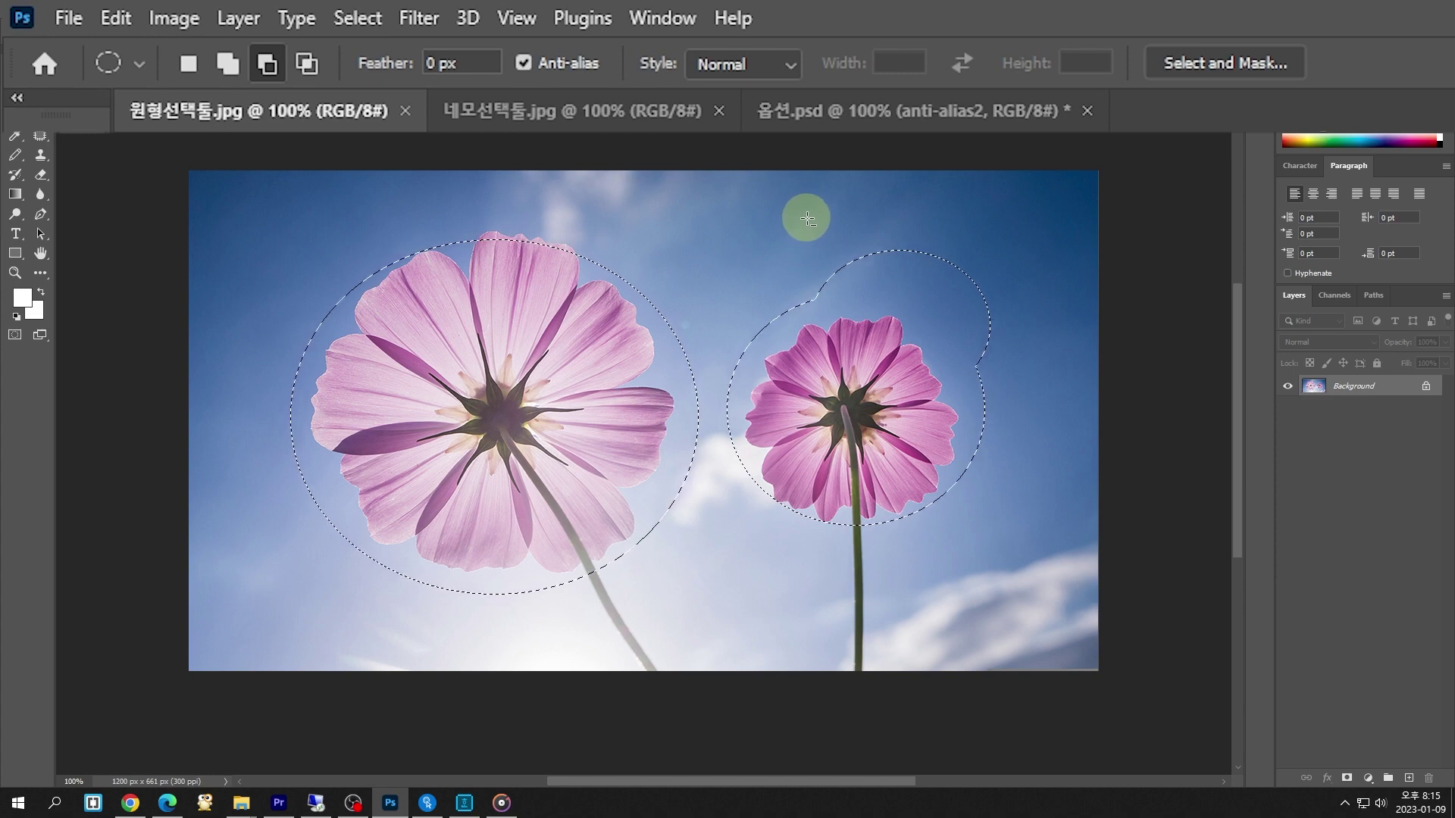
left_click_drag(809, 223, 1017, 404)
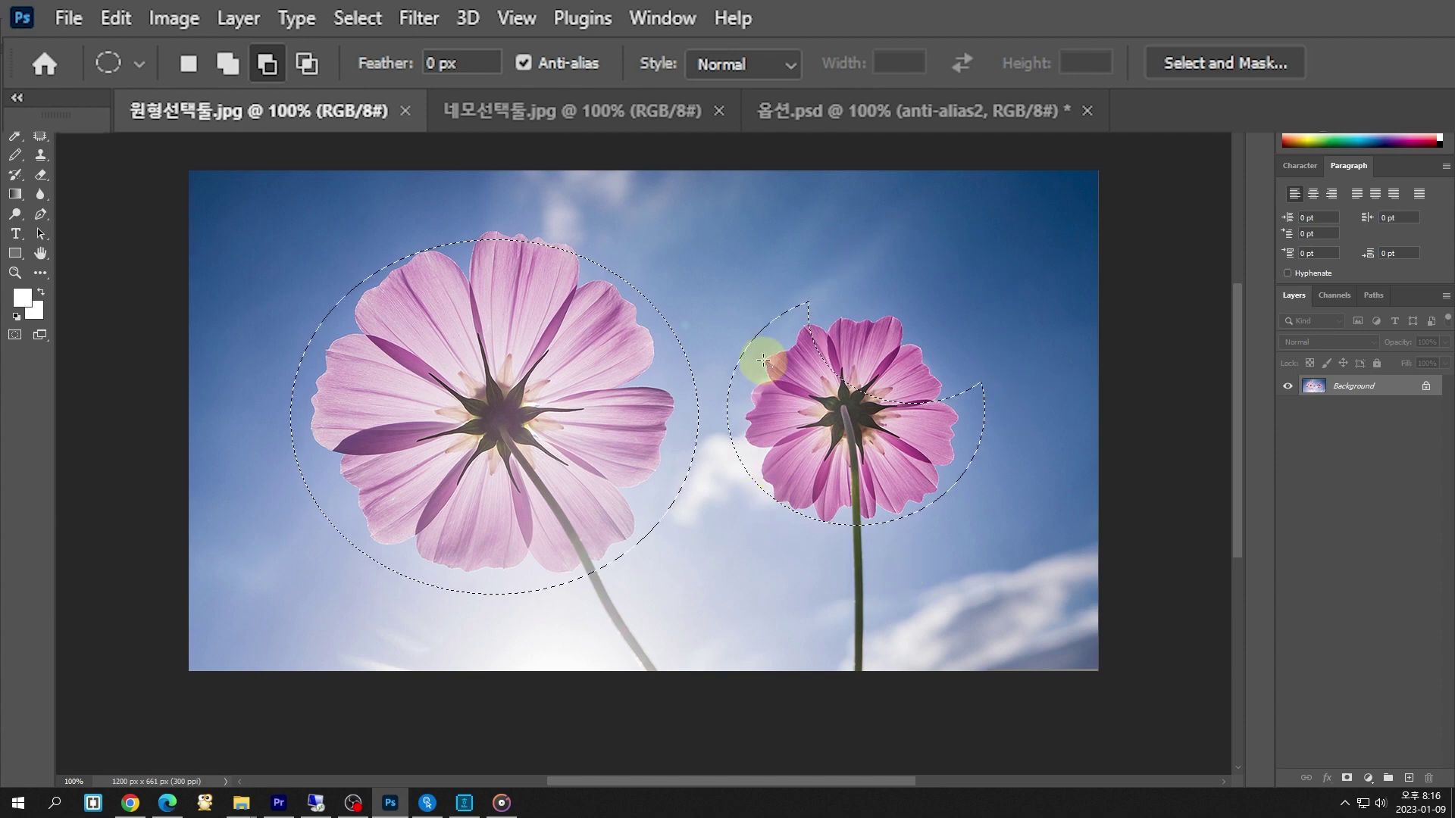
left_click_drag(264, 197, 572, 455)
left_click_drag(724, 259, 1001, 535)
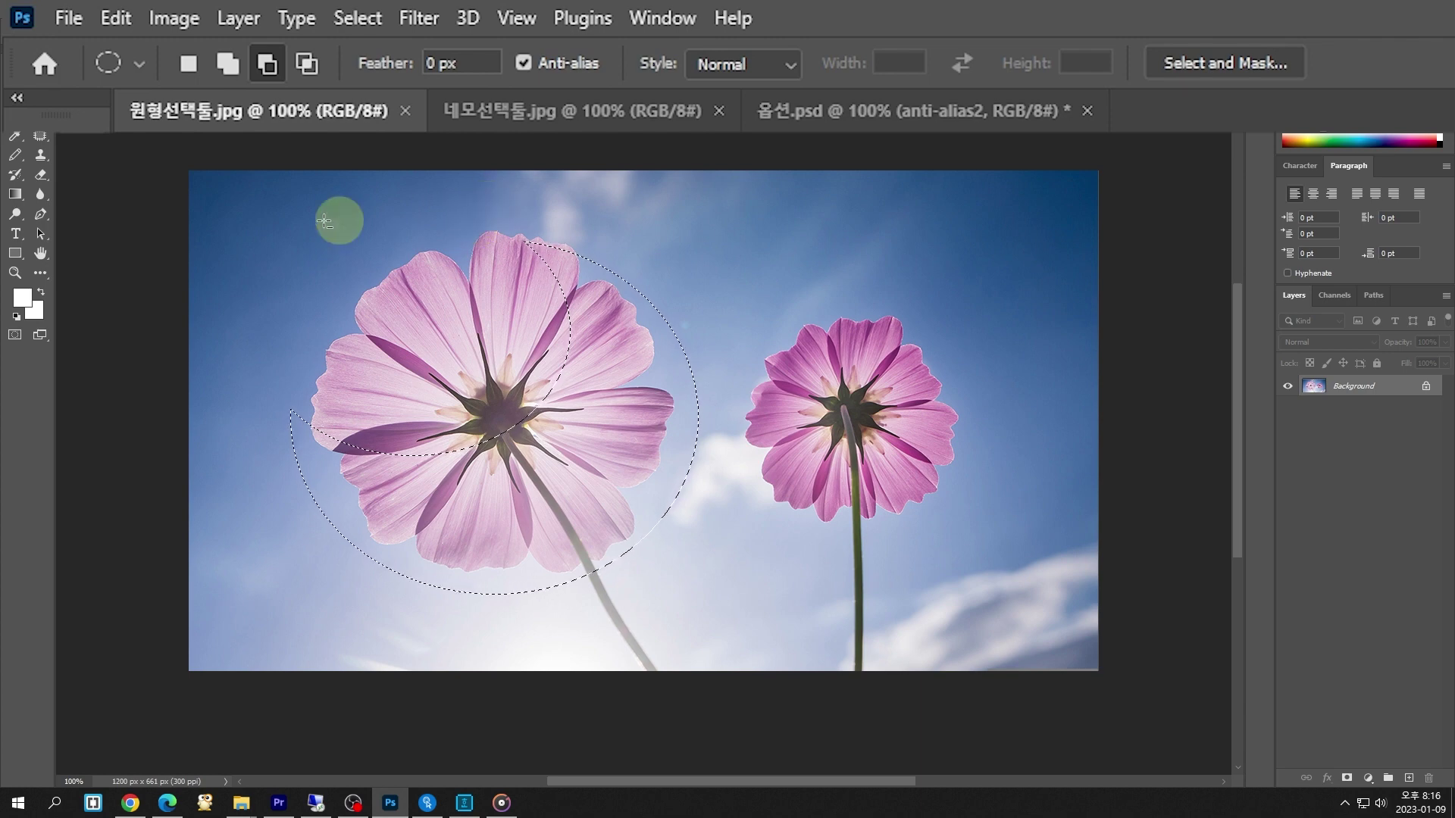
Intersect the large flower's selection with two ellipses overlapping its right side, and clear the selection
left_click(306, 65)
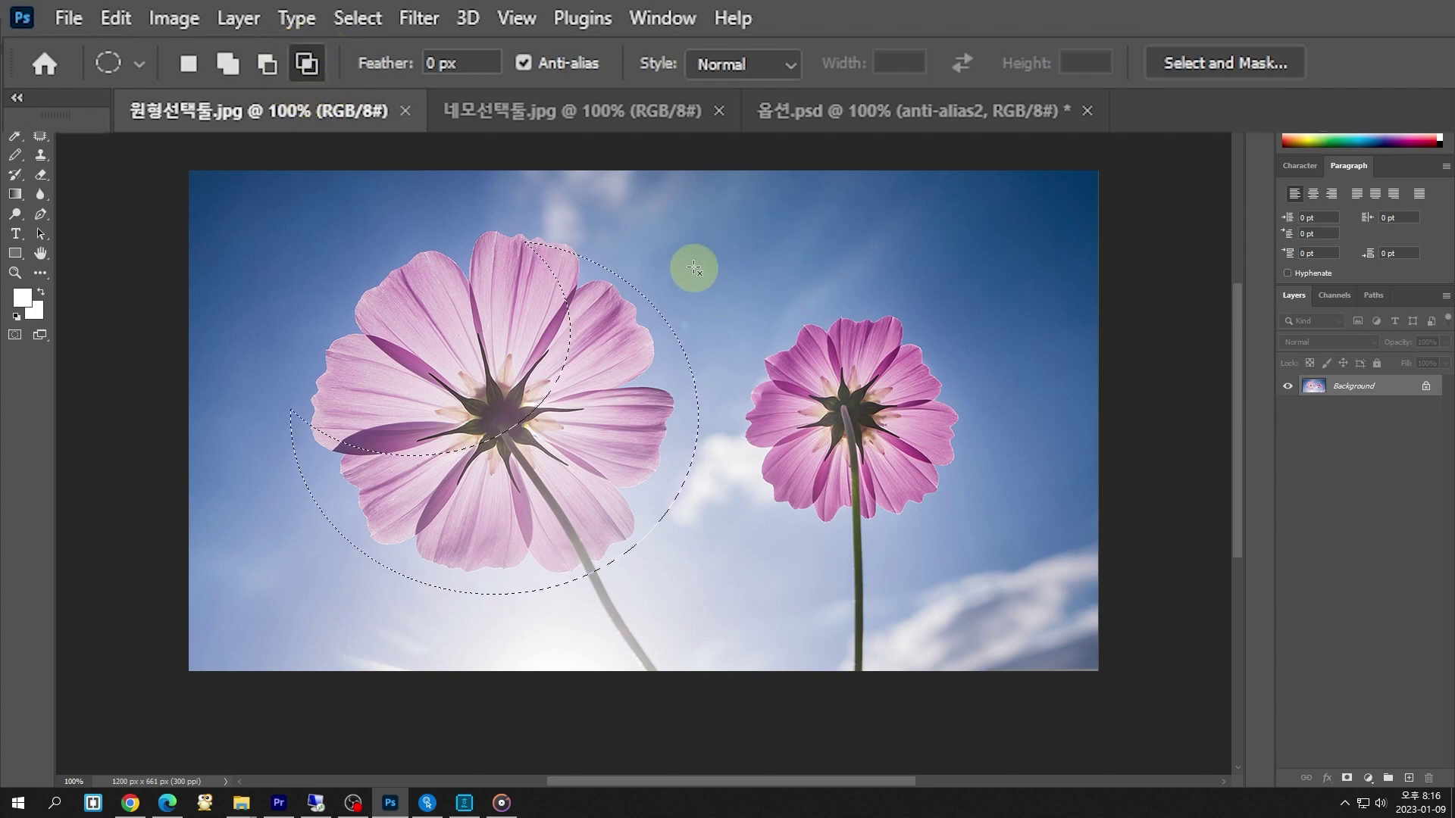
left_click_drag(788, 300, 558, 530)
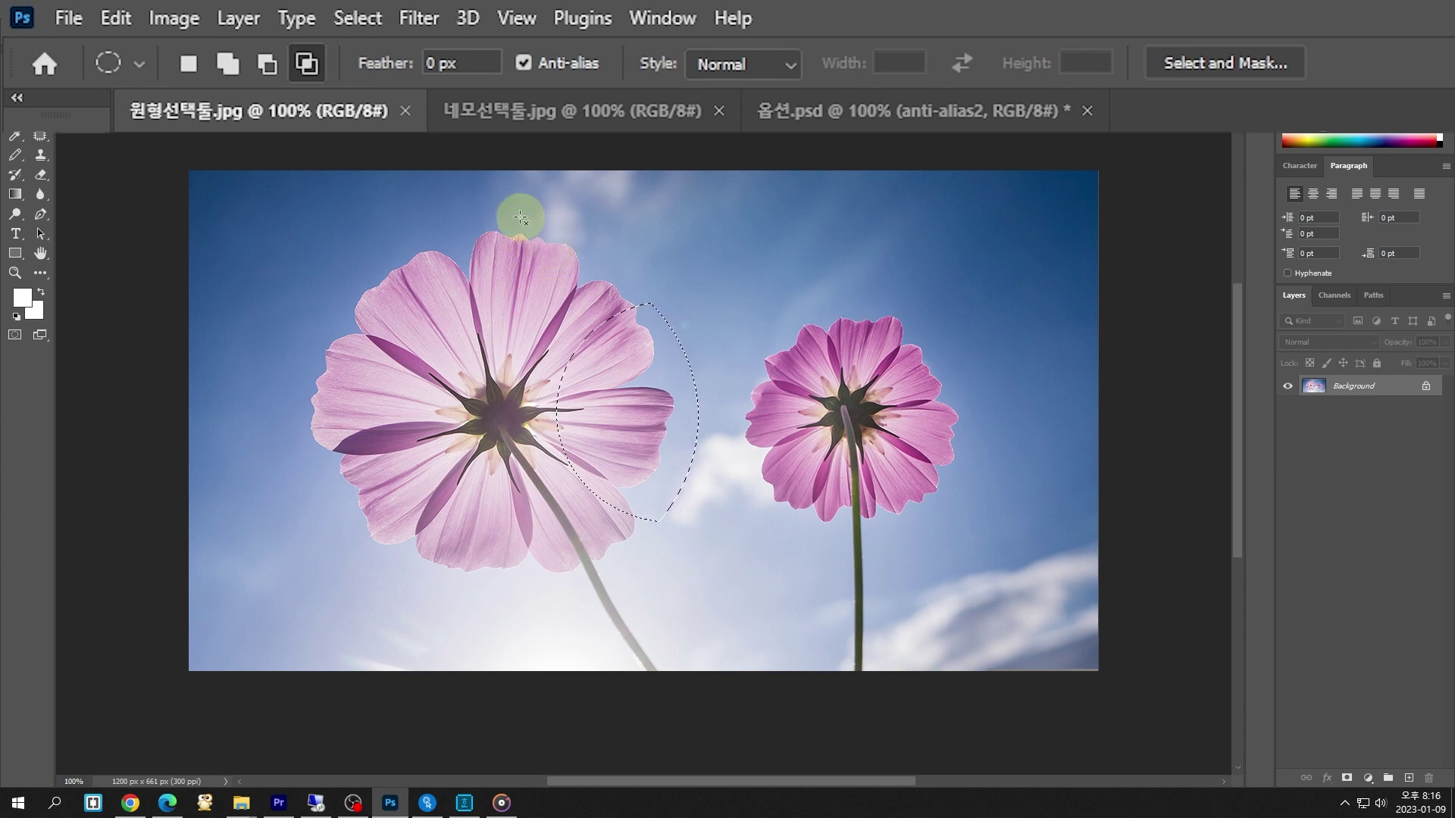
left_click_drag(521, 218, 724, 420)
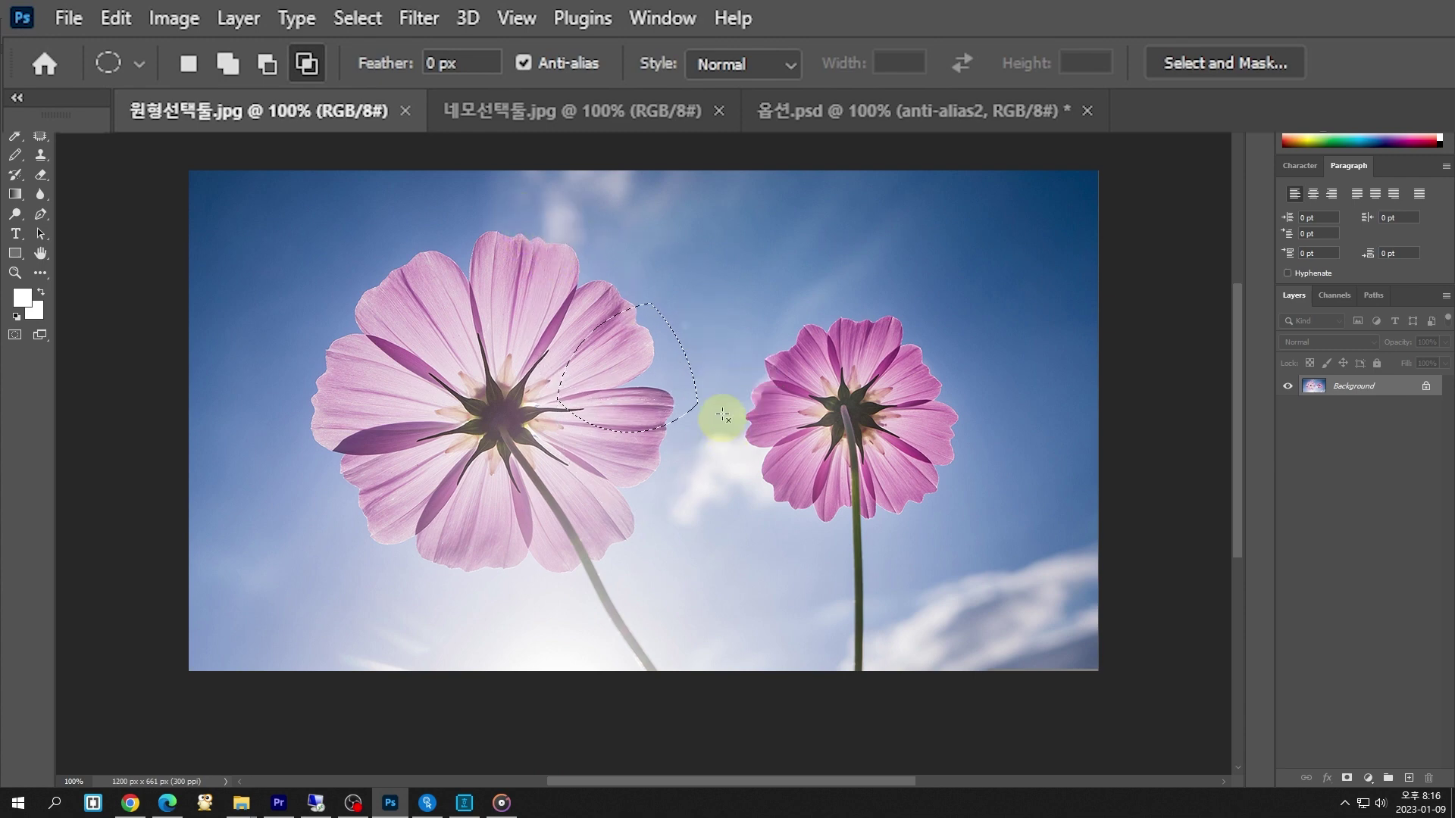
left_click(702, 309)
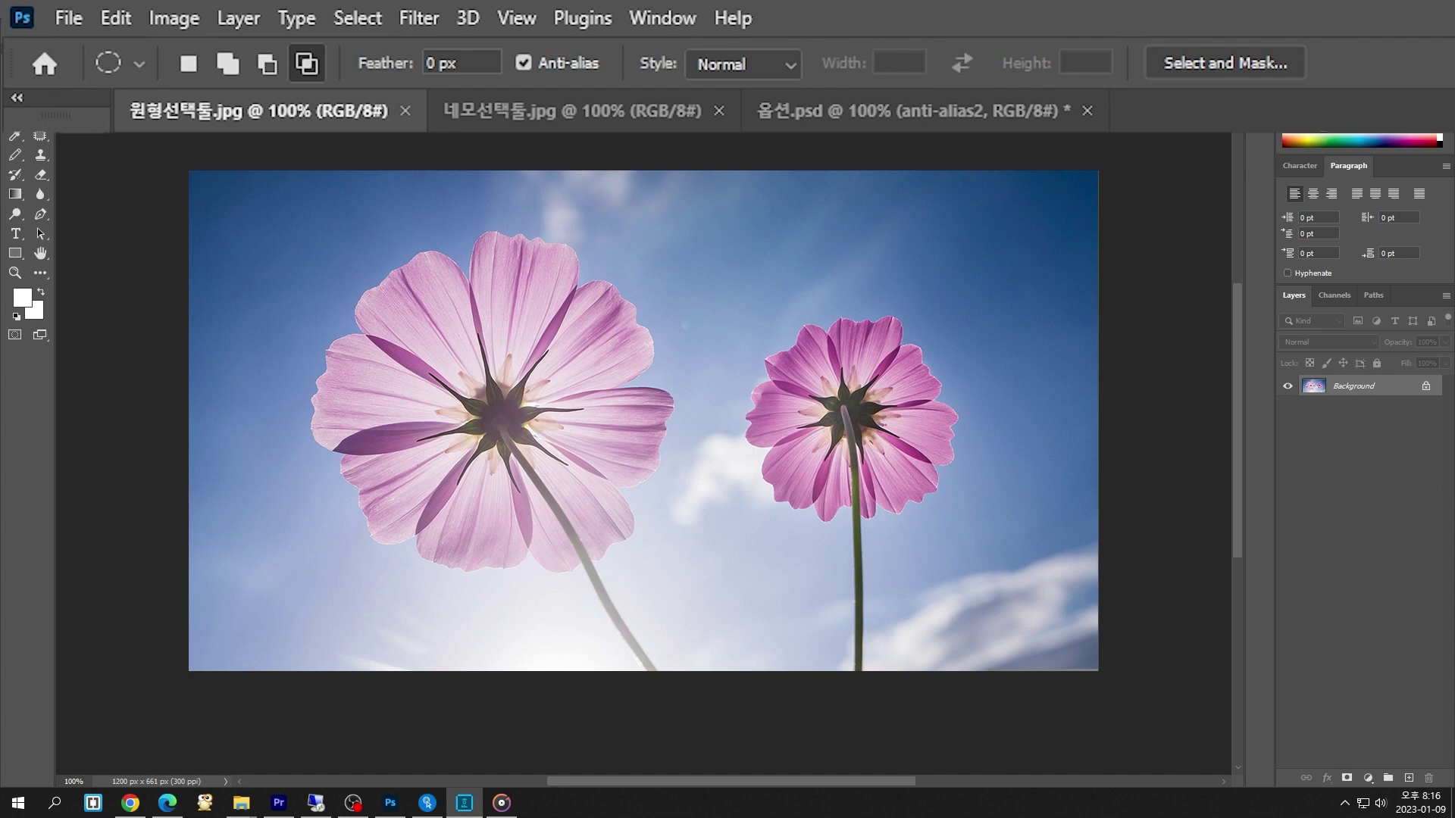
Start a new elliptical selection around the small flower and add an ellipse around the large flower to it
left_click(189, 65)
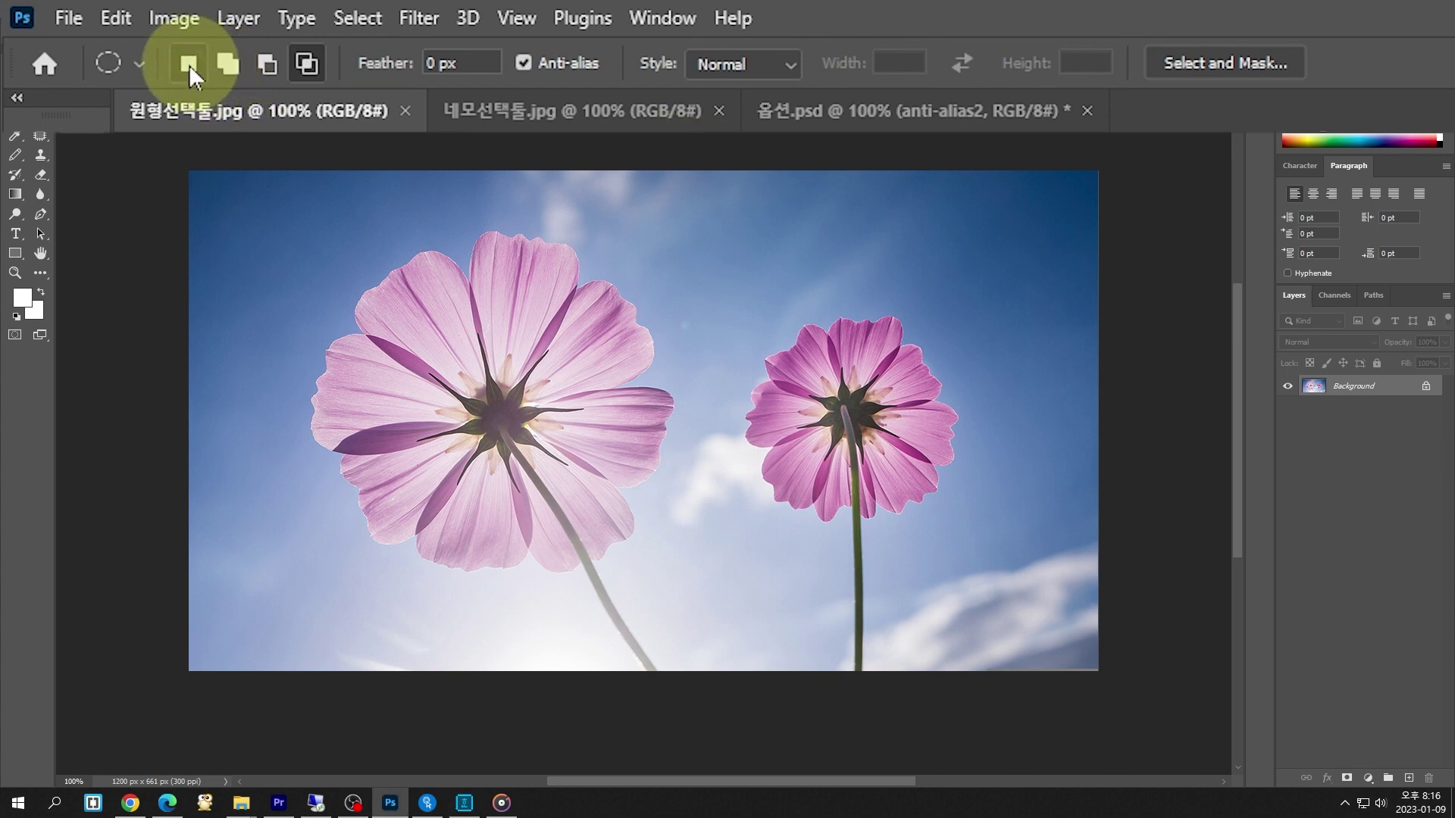
left_click(189, 63)
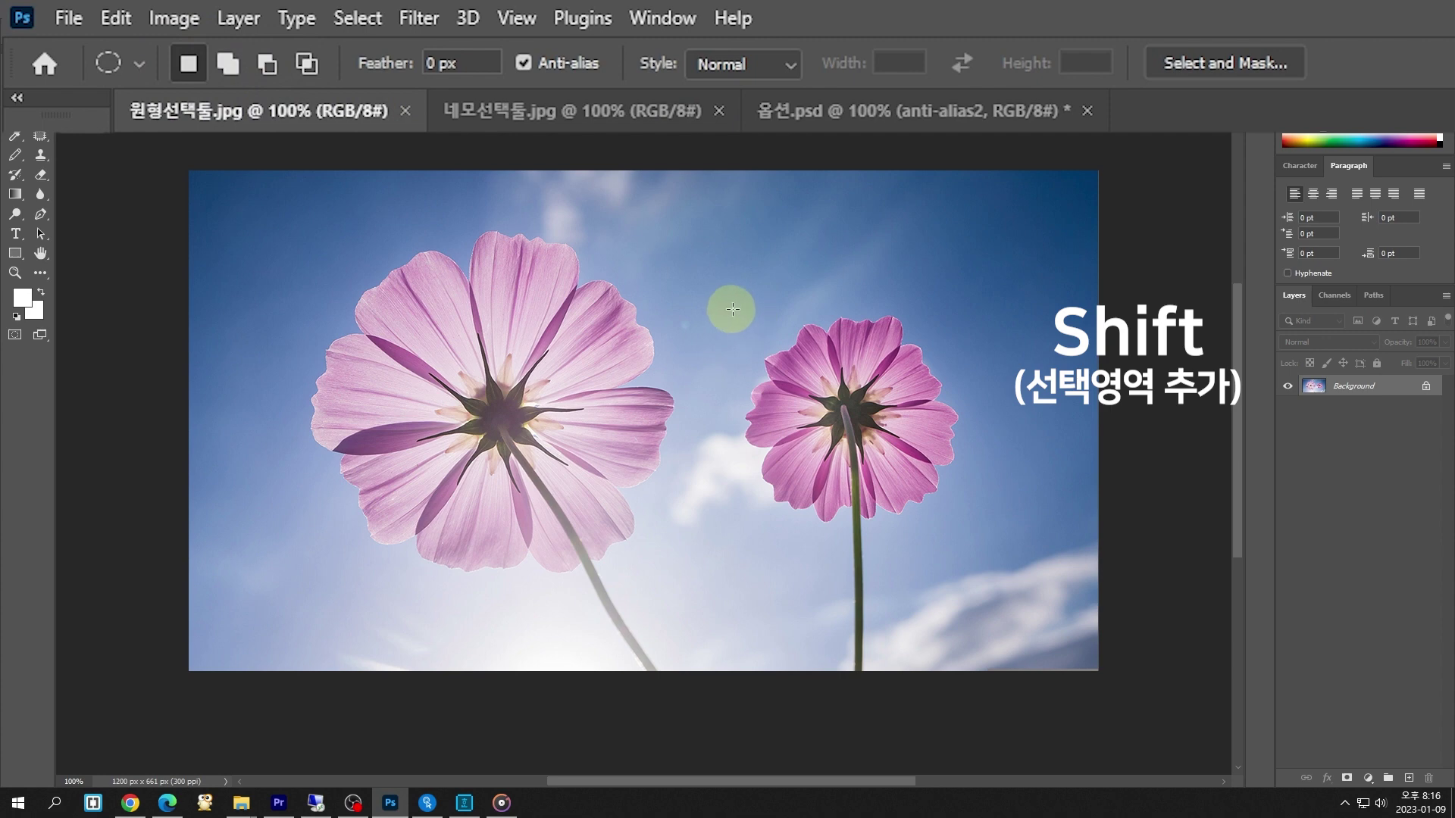
left_click_drag(733, 309, 969, 537)
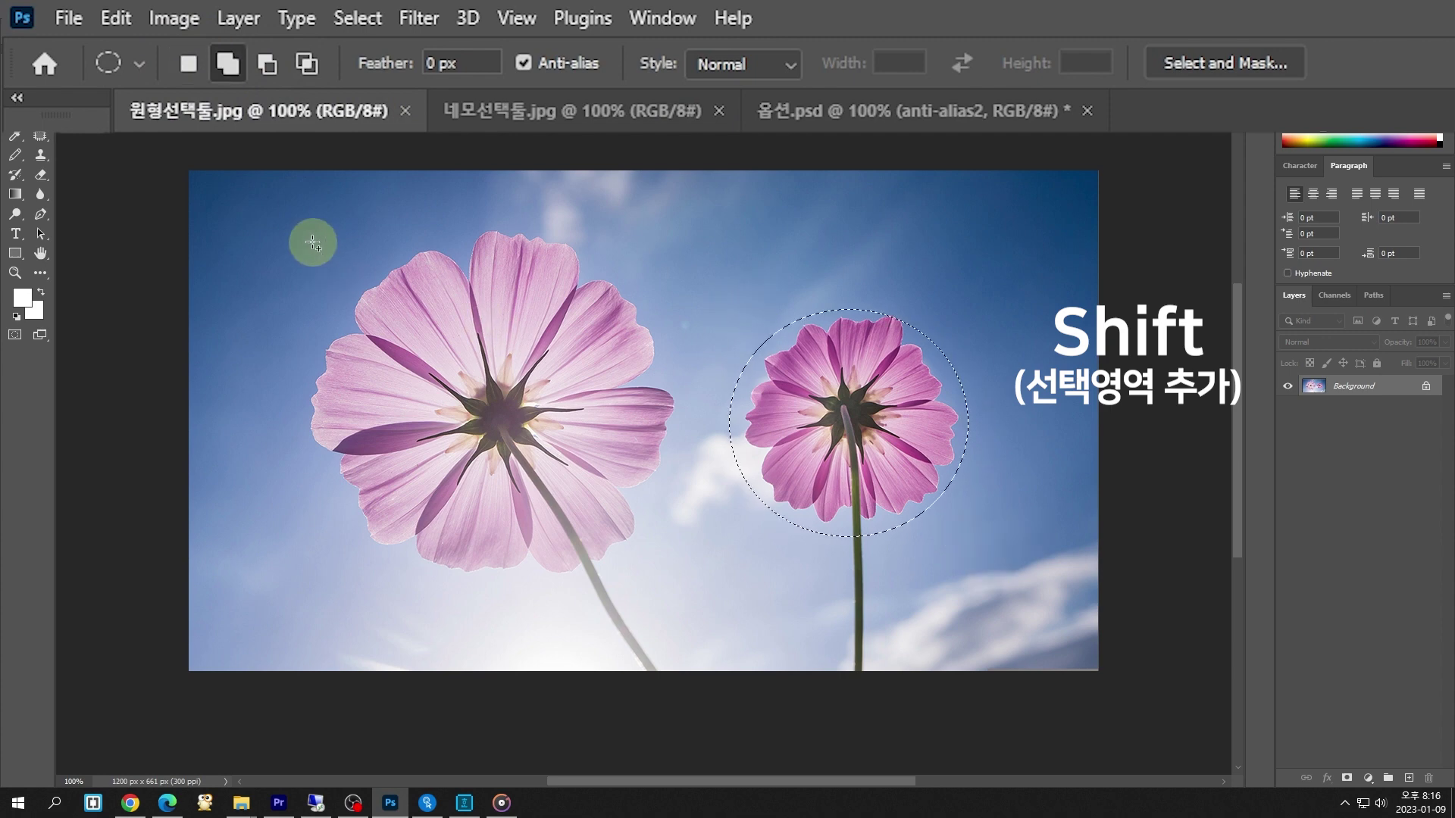
left_click_drag(305, 235, 694, 584)
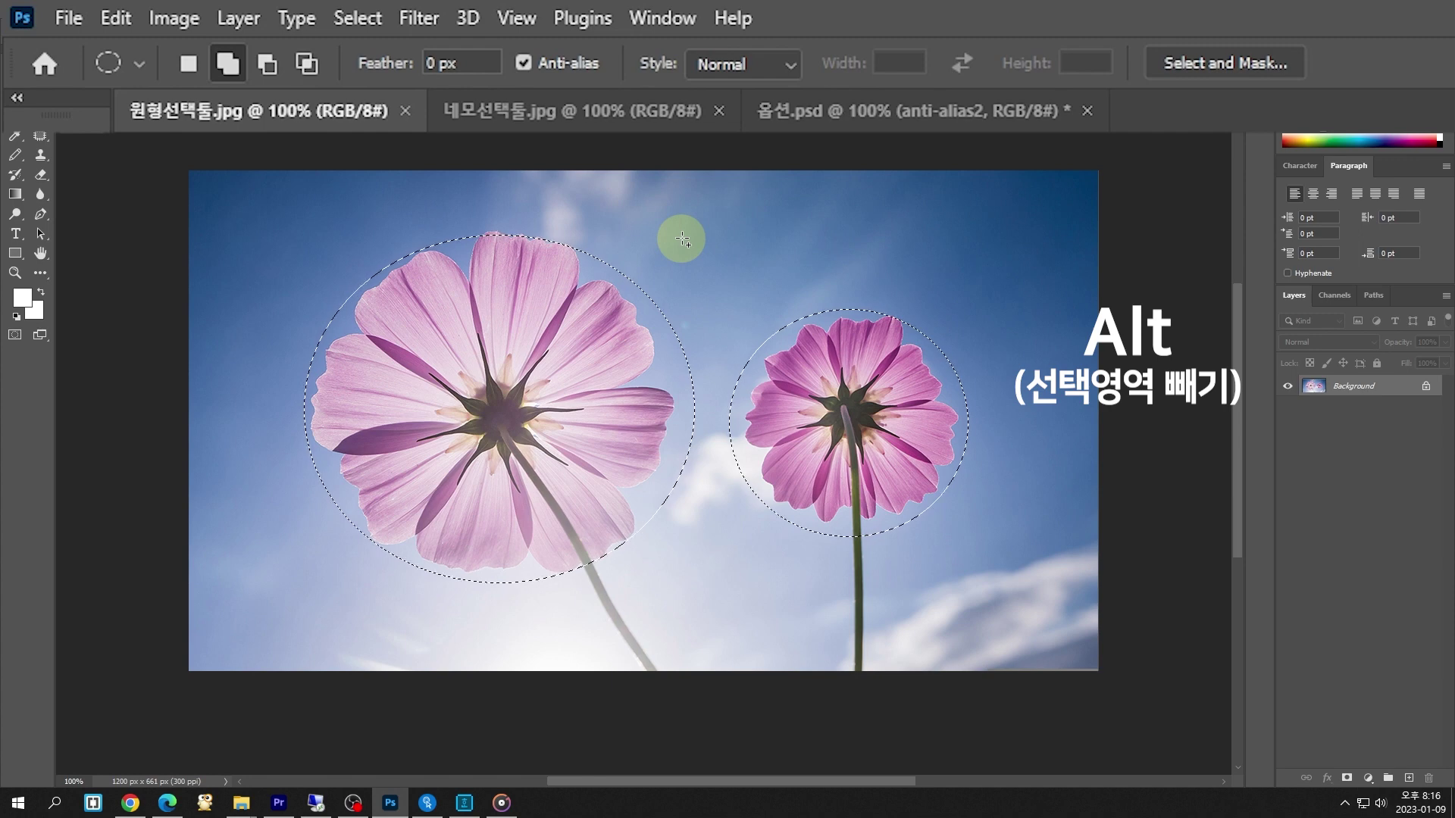
Subtract an ellipse enclosing the small flower from the current selection, leaving only the large flower selected
key("alt")
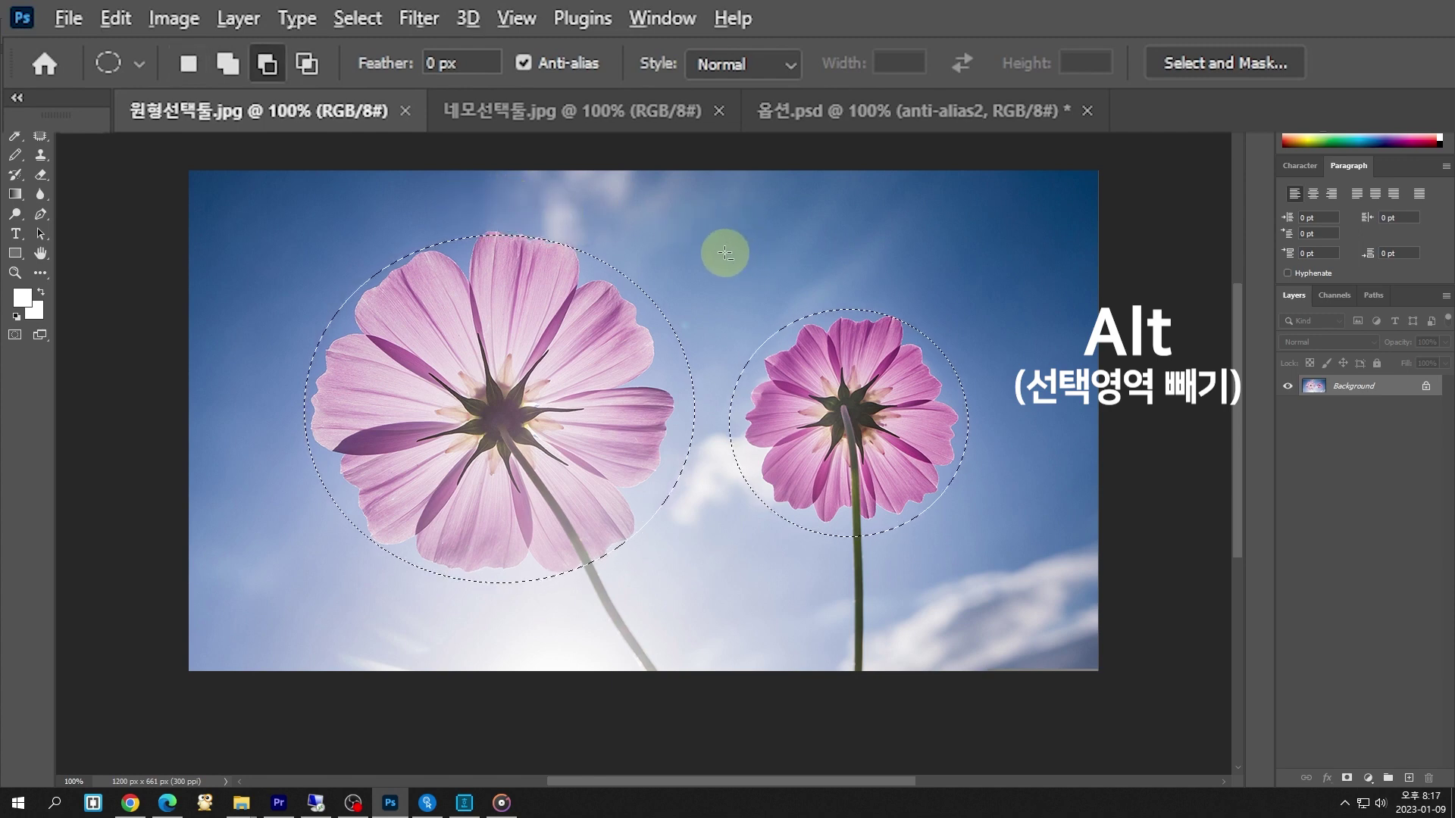
left_click_drag(721, 248, 1033, 561)
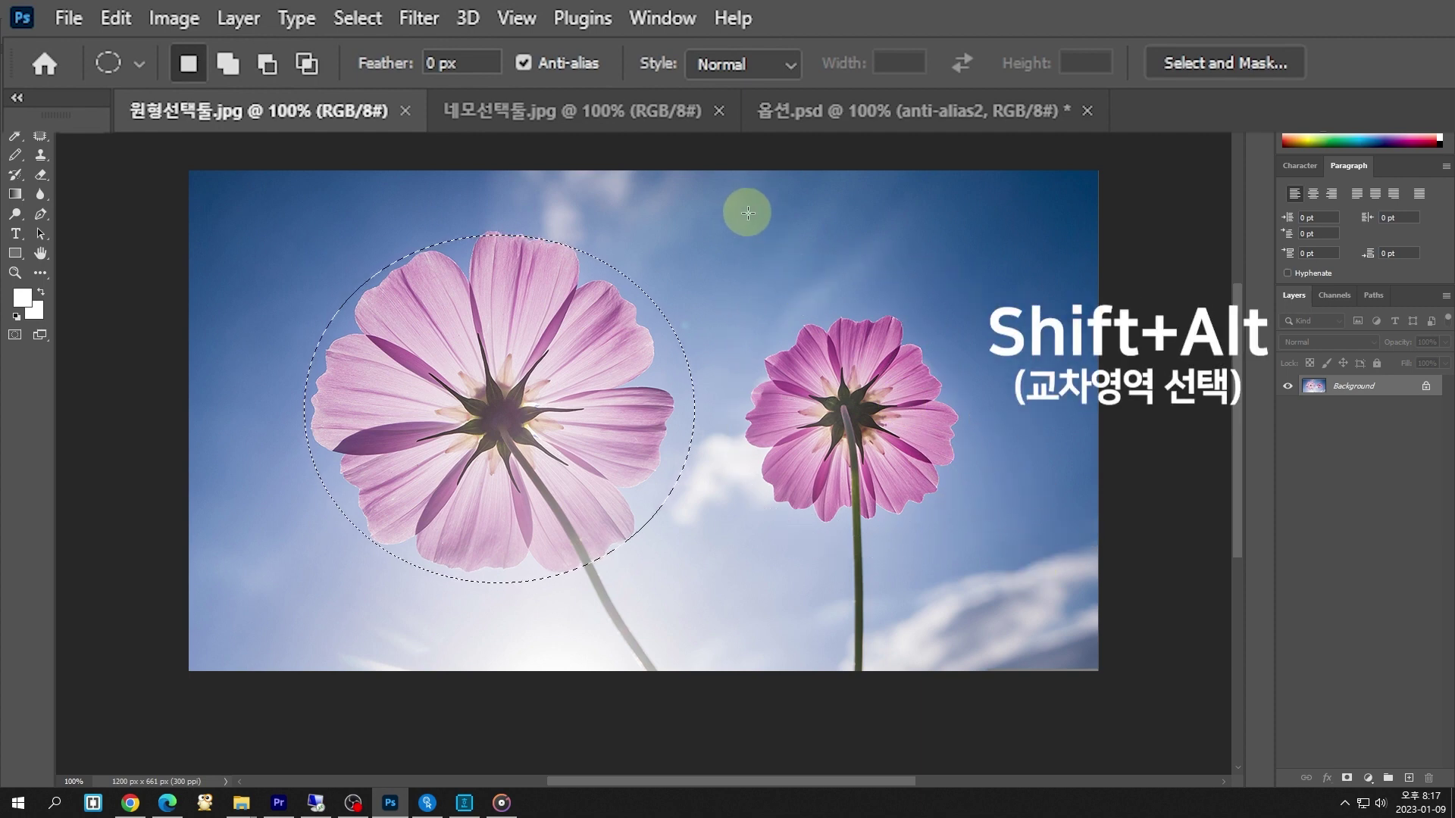
Intersect the large flower's selection with an ellipse about 335 by 372 px overlapping its upper right, and clear the selection
key("shift")
key("alt")
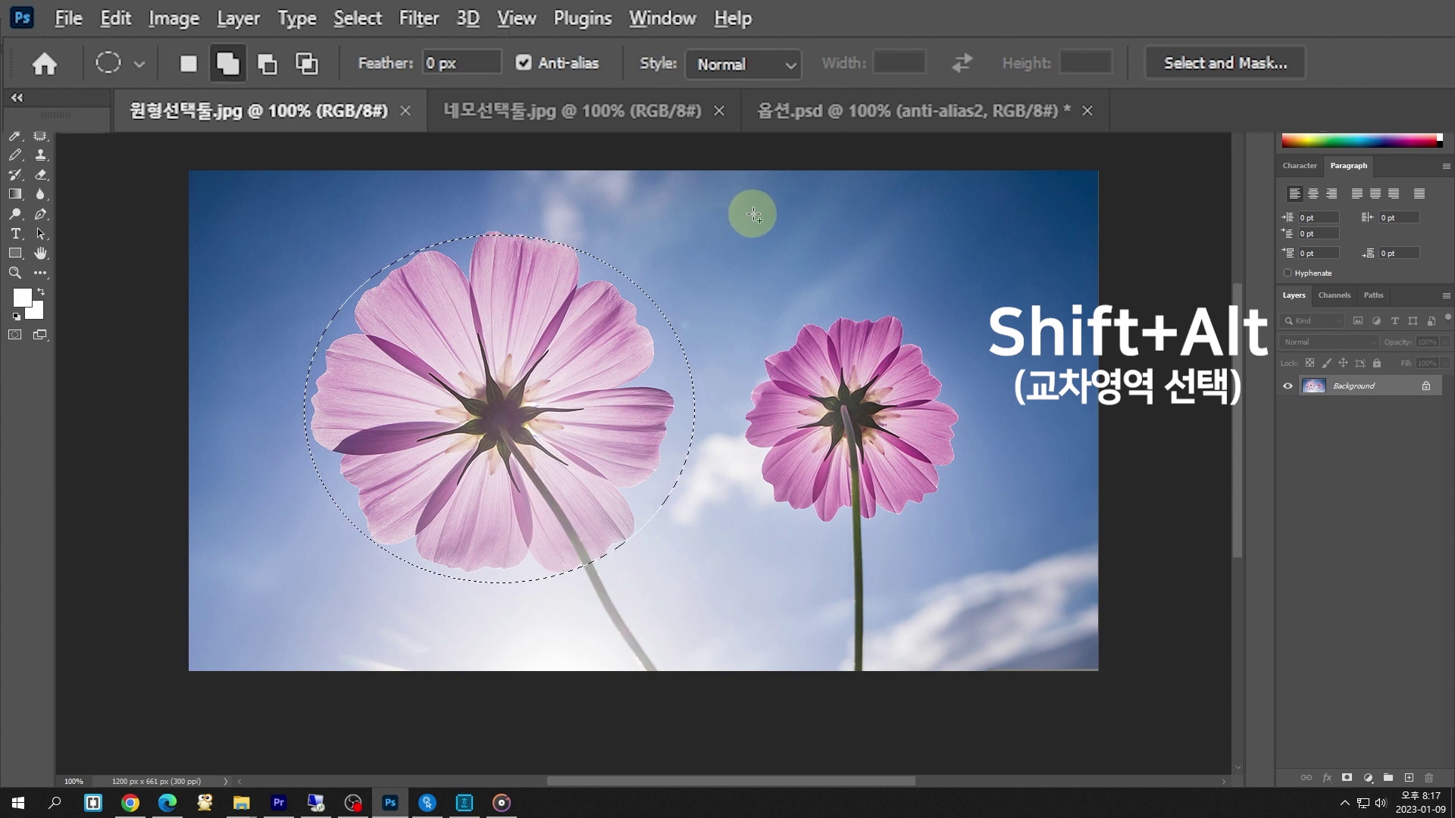
left_click_drag(770, 201, 517, 485)
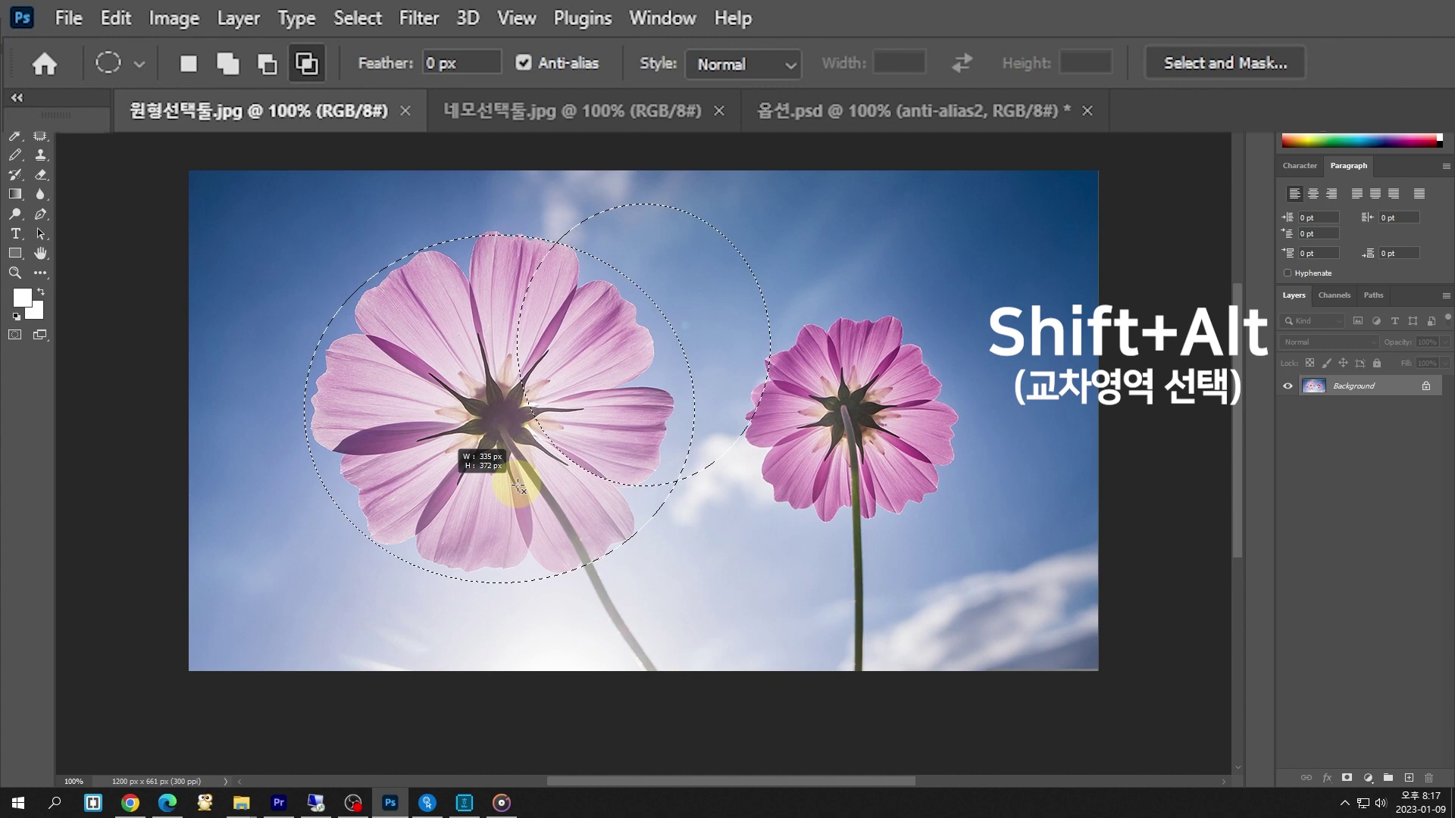
left_click_drag(518, 485, 519, 481)
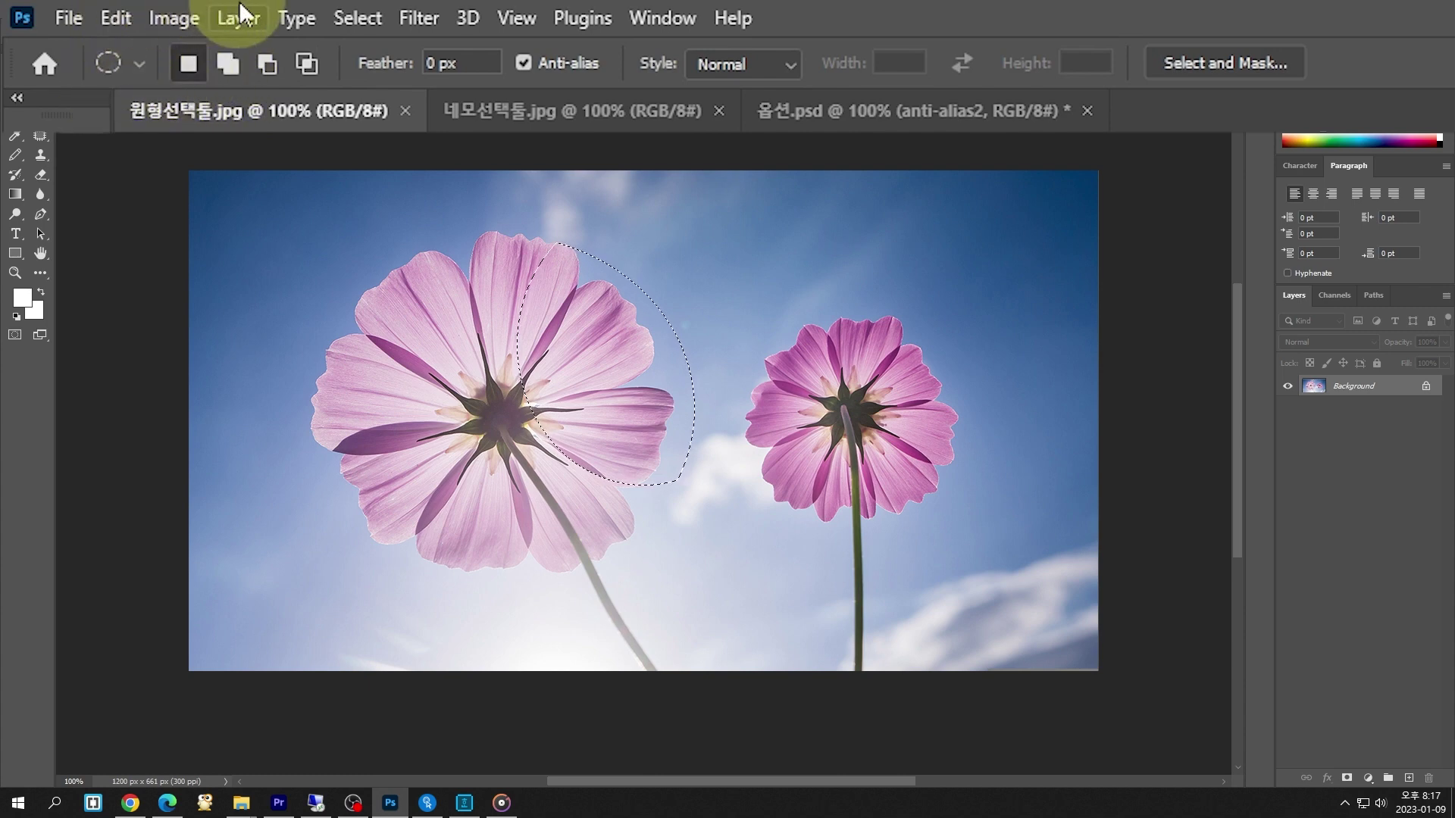
left_click(741, 273)
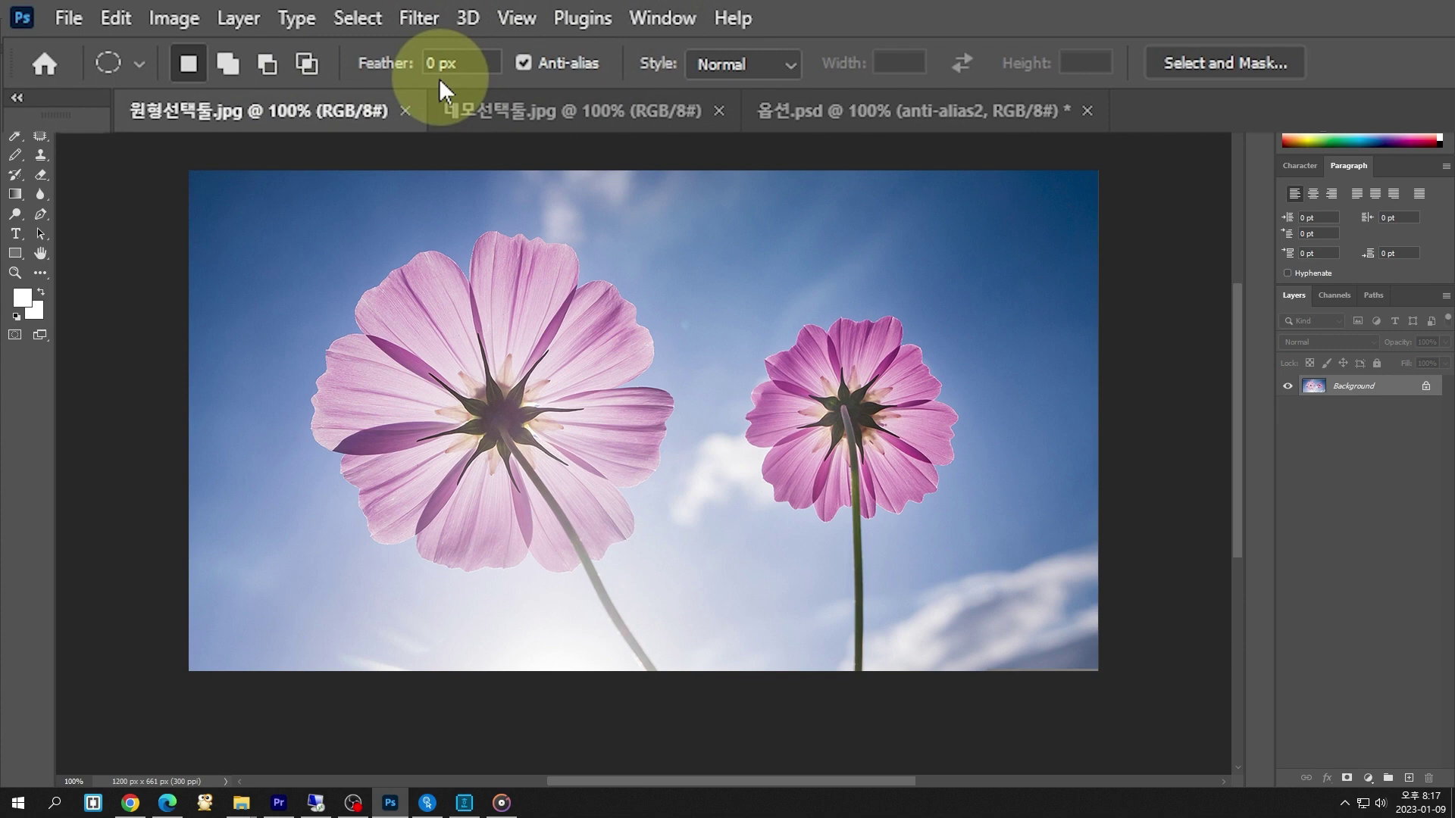
Examine the Feather option and its 0 versus 20 comparison in 옵션.psd, and return to 원형선택툴.jpg
left_click(465, 61)
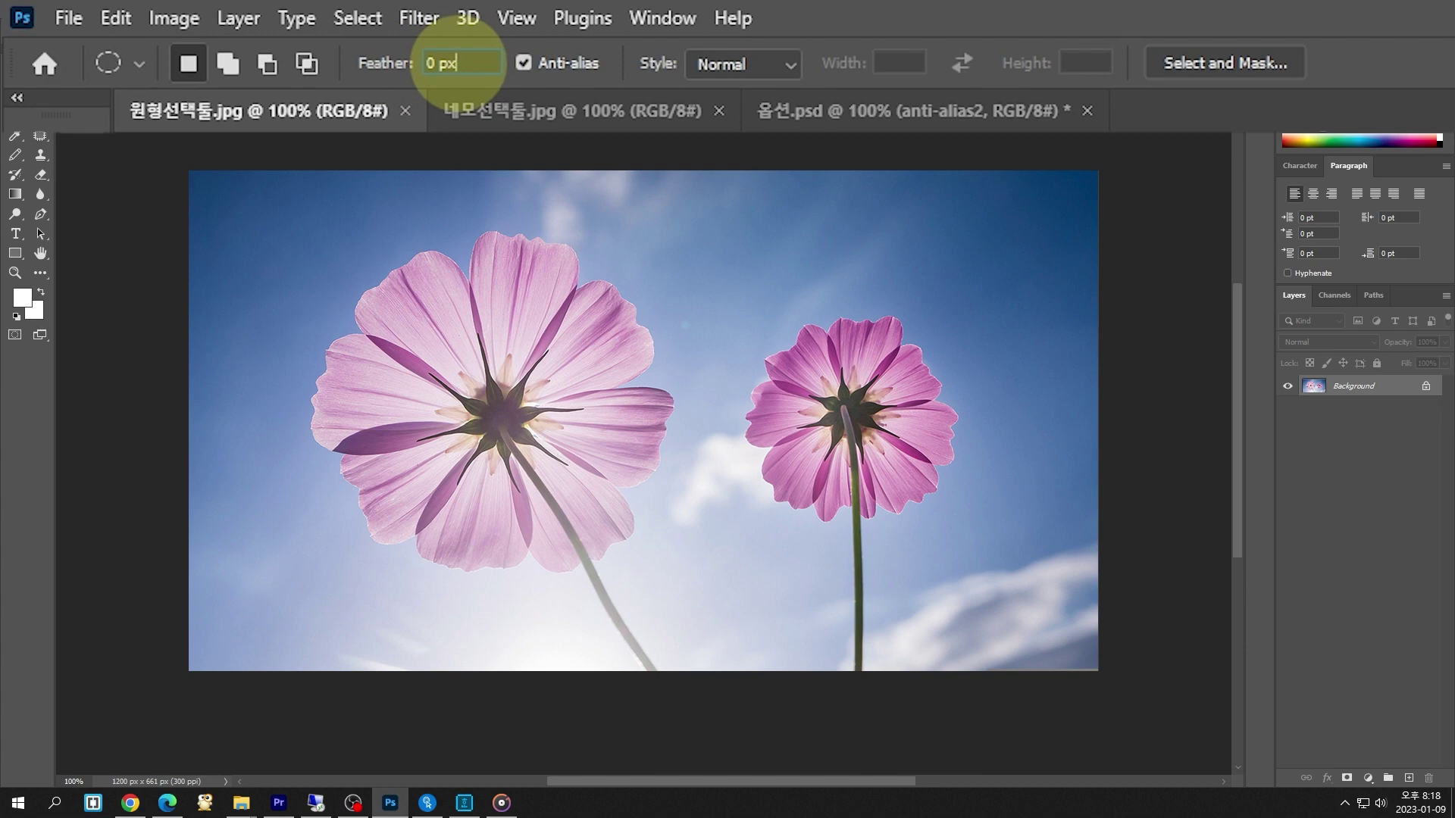
left_click(976, 108)
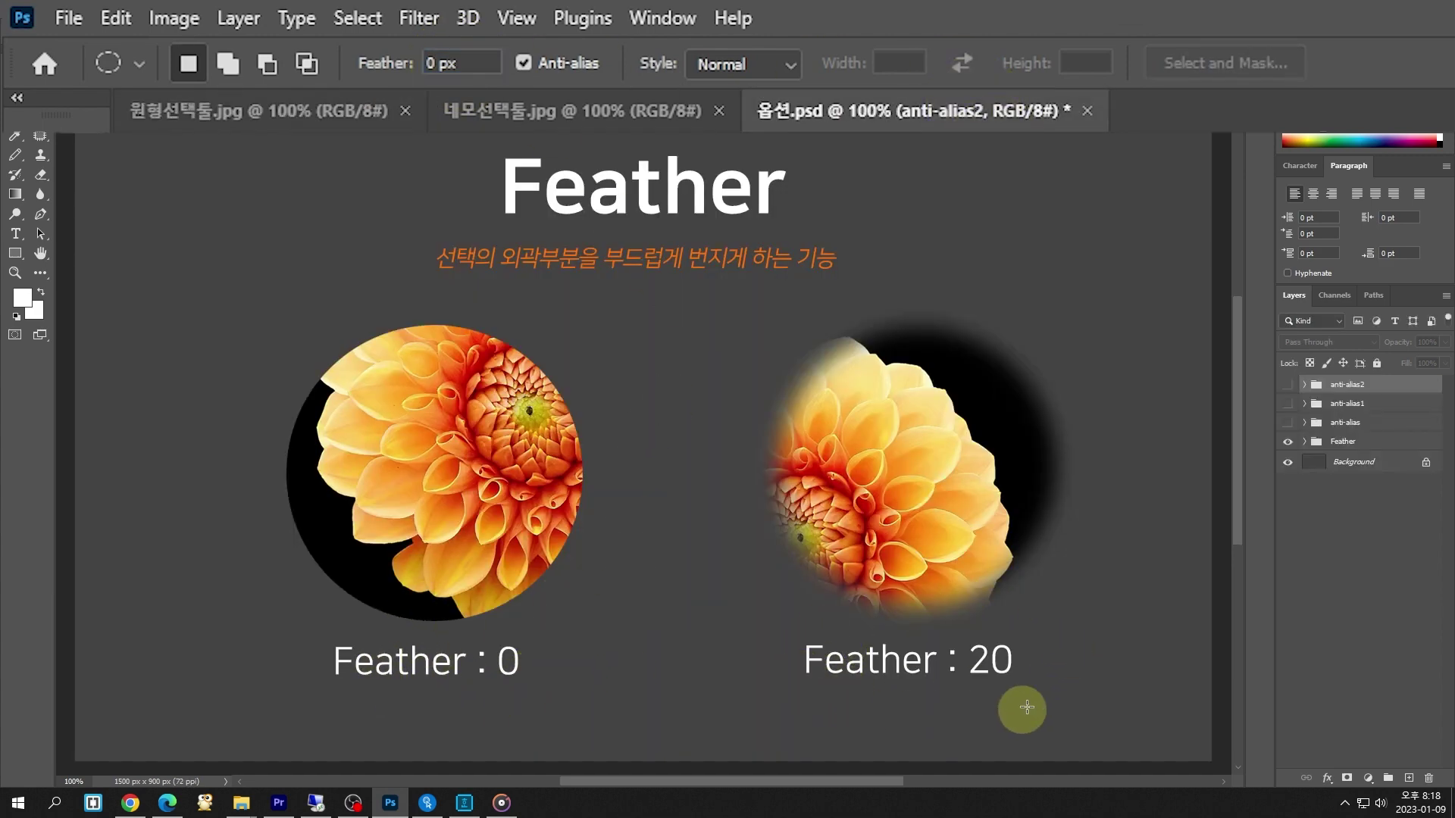
left_click(307, 113)
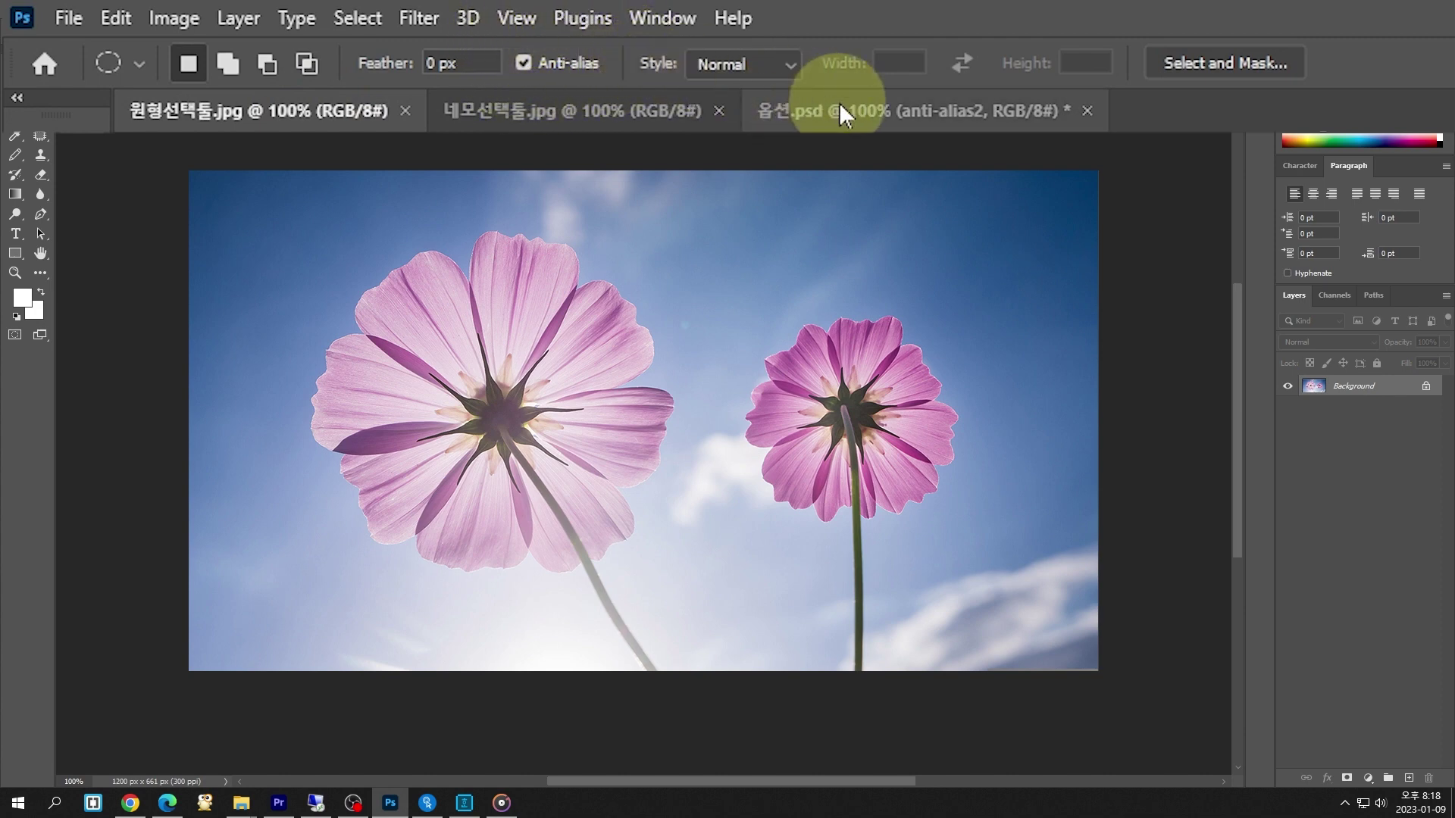
In 옵션.psd, show the anti-alias and anti-alias1 layer groups to present the Anti-alias comparison and smooth-edge close-up
left_click(913, 110)
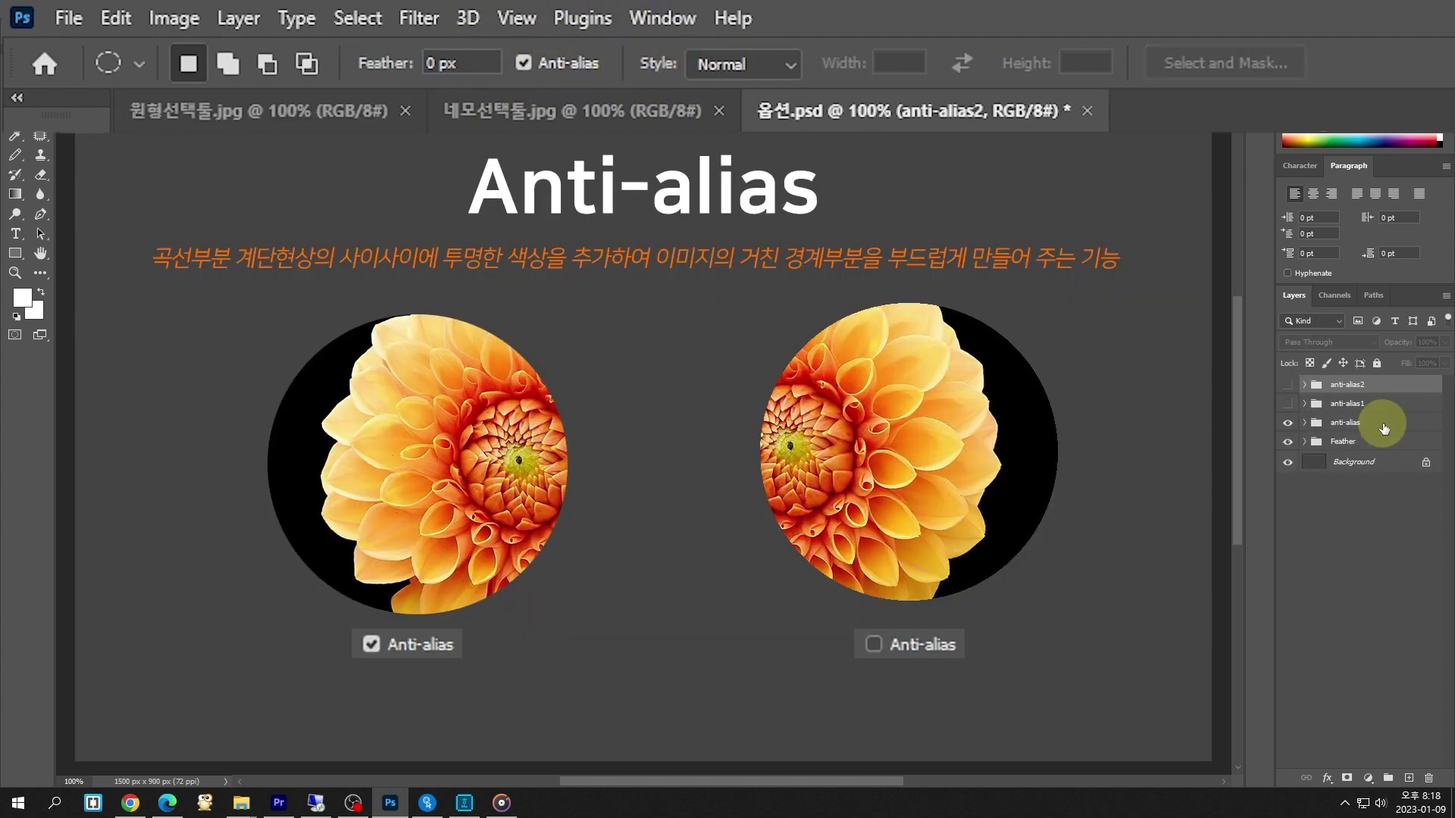
left_click(1384, 426)
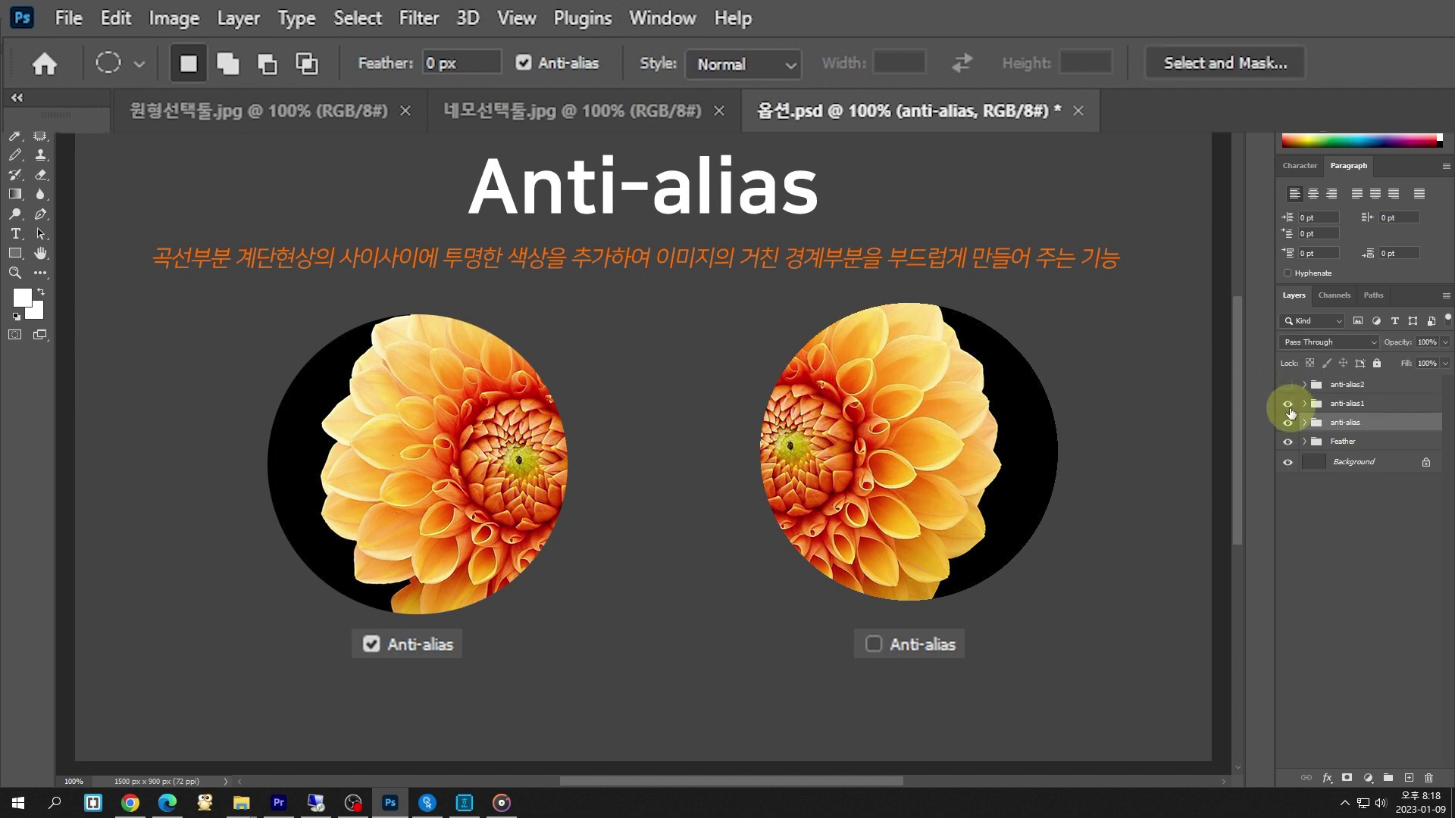
left_click(1289, 407)
left_click(1331, 407)
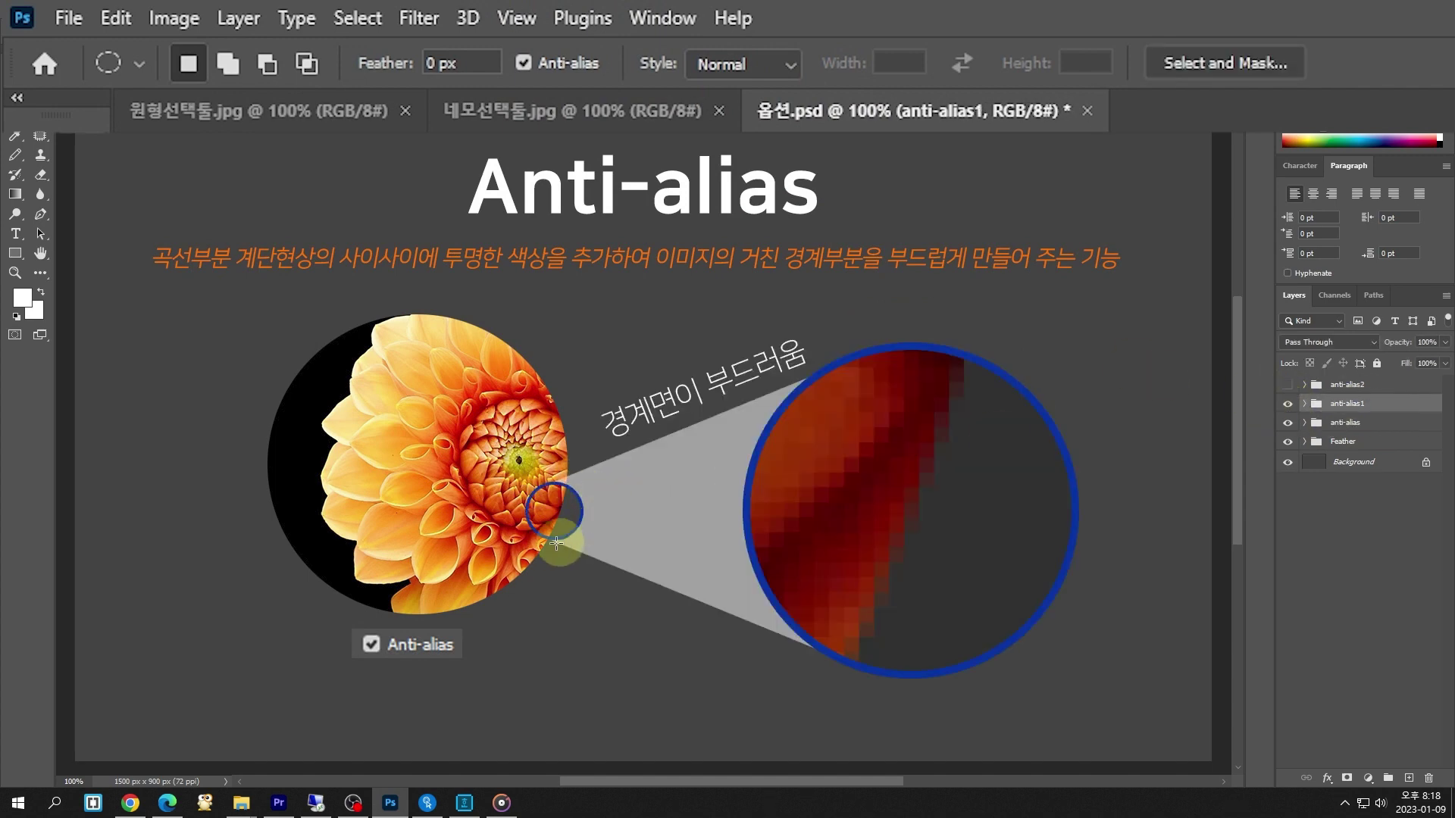
Show the anti-alias2 group to examine the rough edge, hide it again, and return to 원형선택툴.jpg
left_click(1289, 388)
left_click(1352, 384)
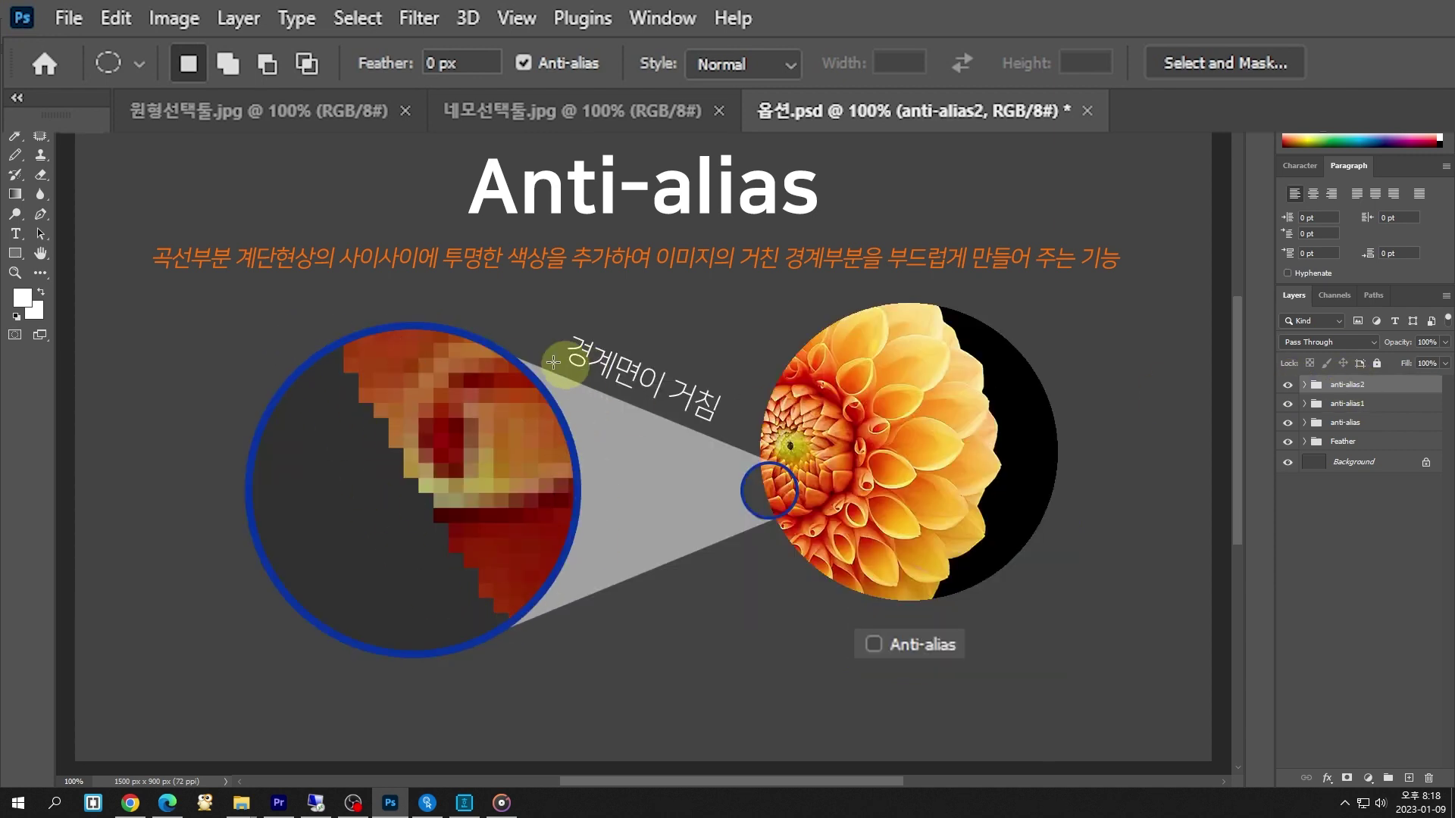
left_click(1288, 386)
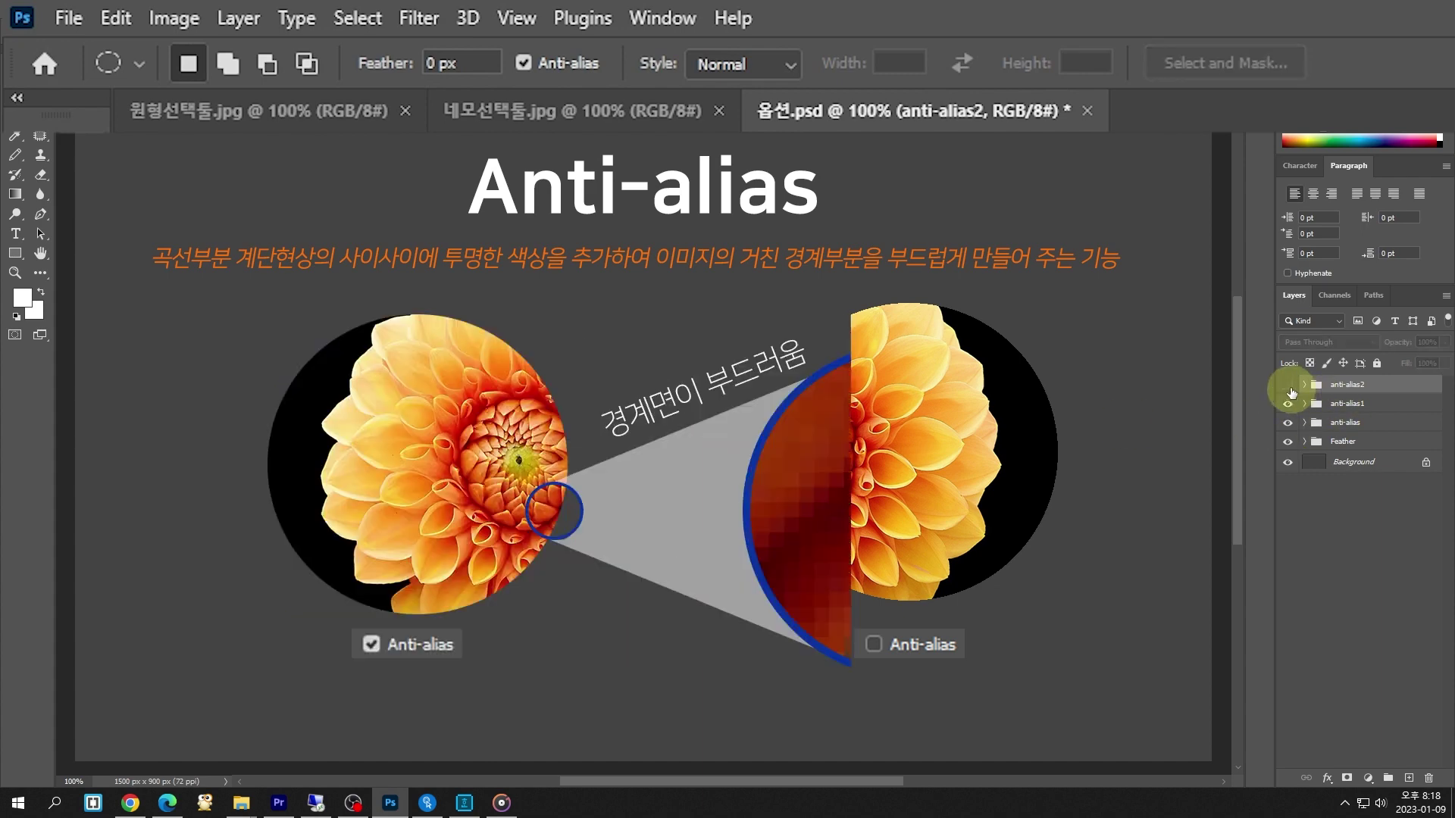
left_click(240, 112)
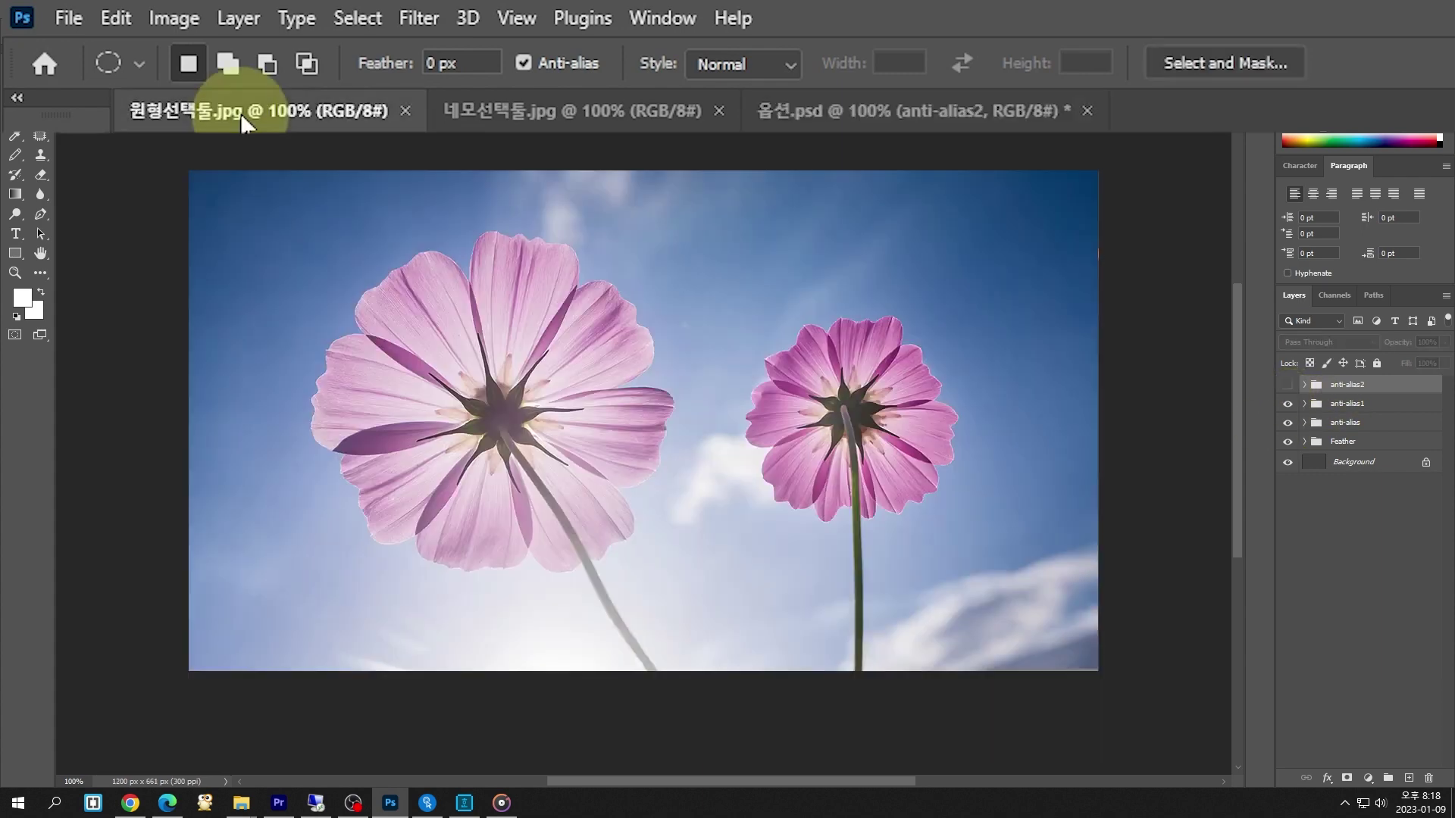
Change the marquee style to Fixed Ratio, to Fixed Size, and back to Fixed Ratio
left_click(781, 67)
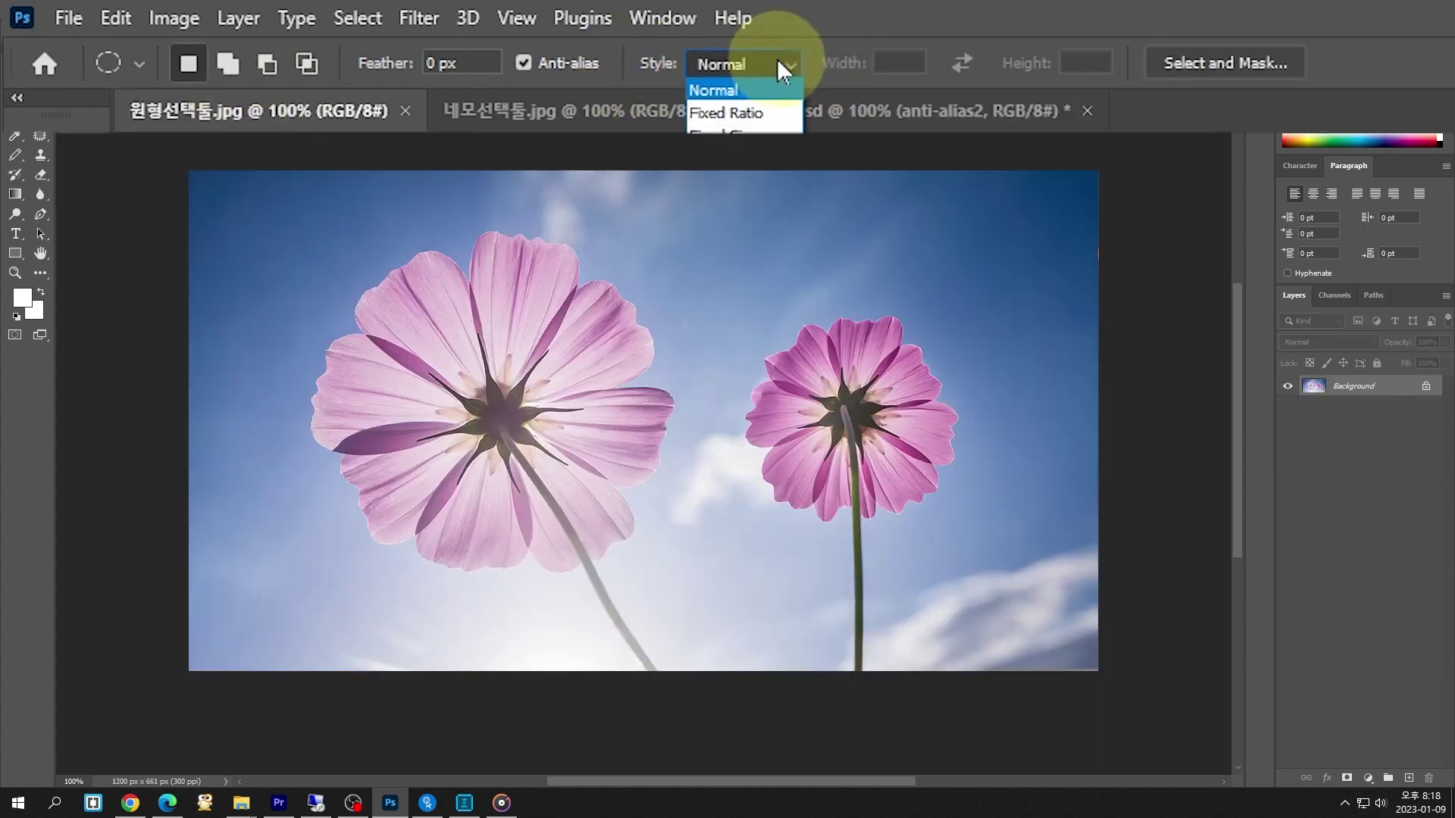
left_click(765, 118)
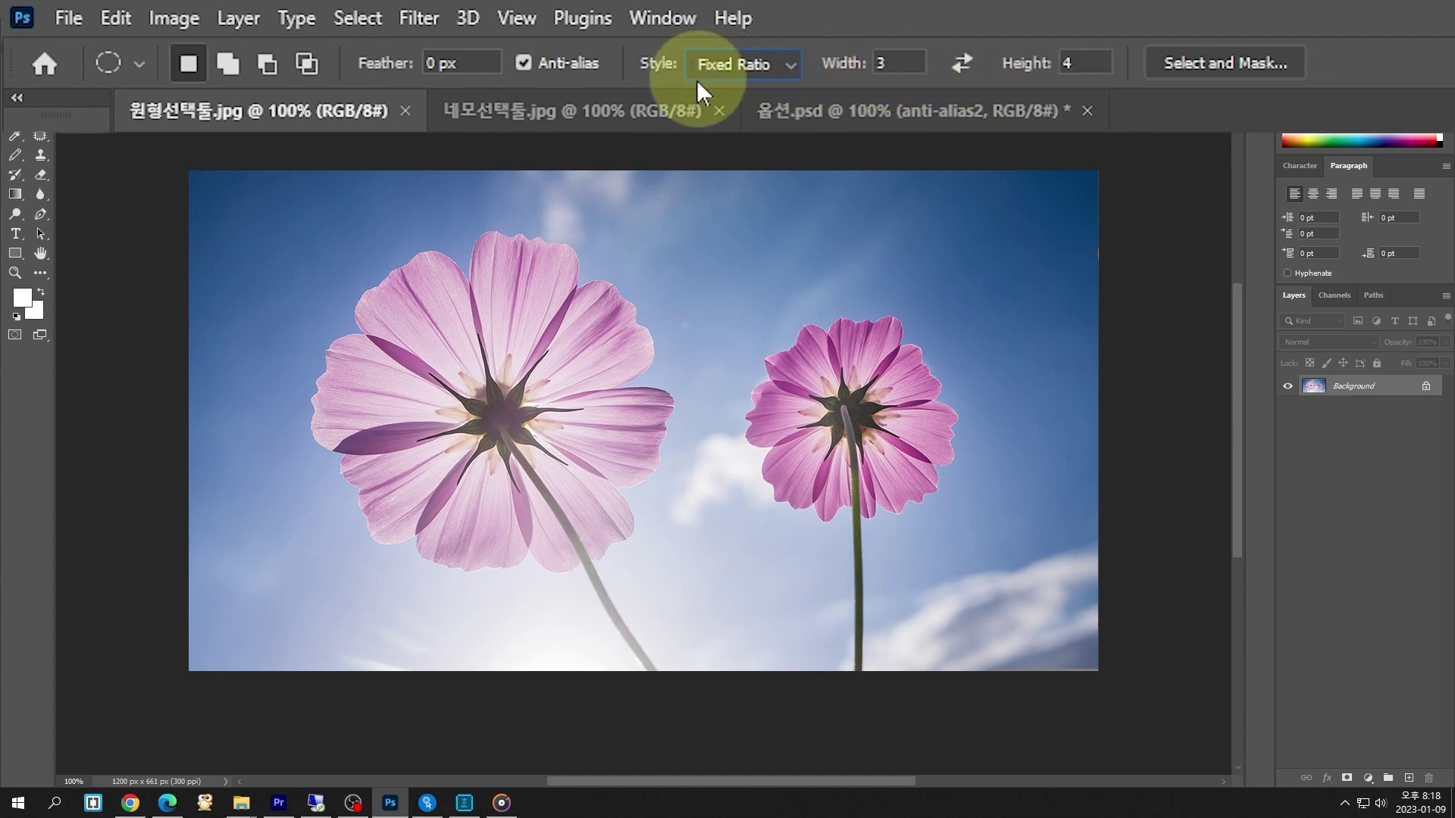
left_click(729, 72)
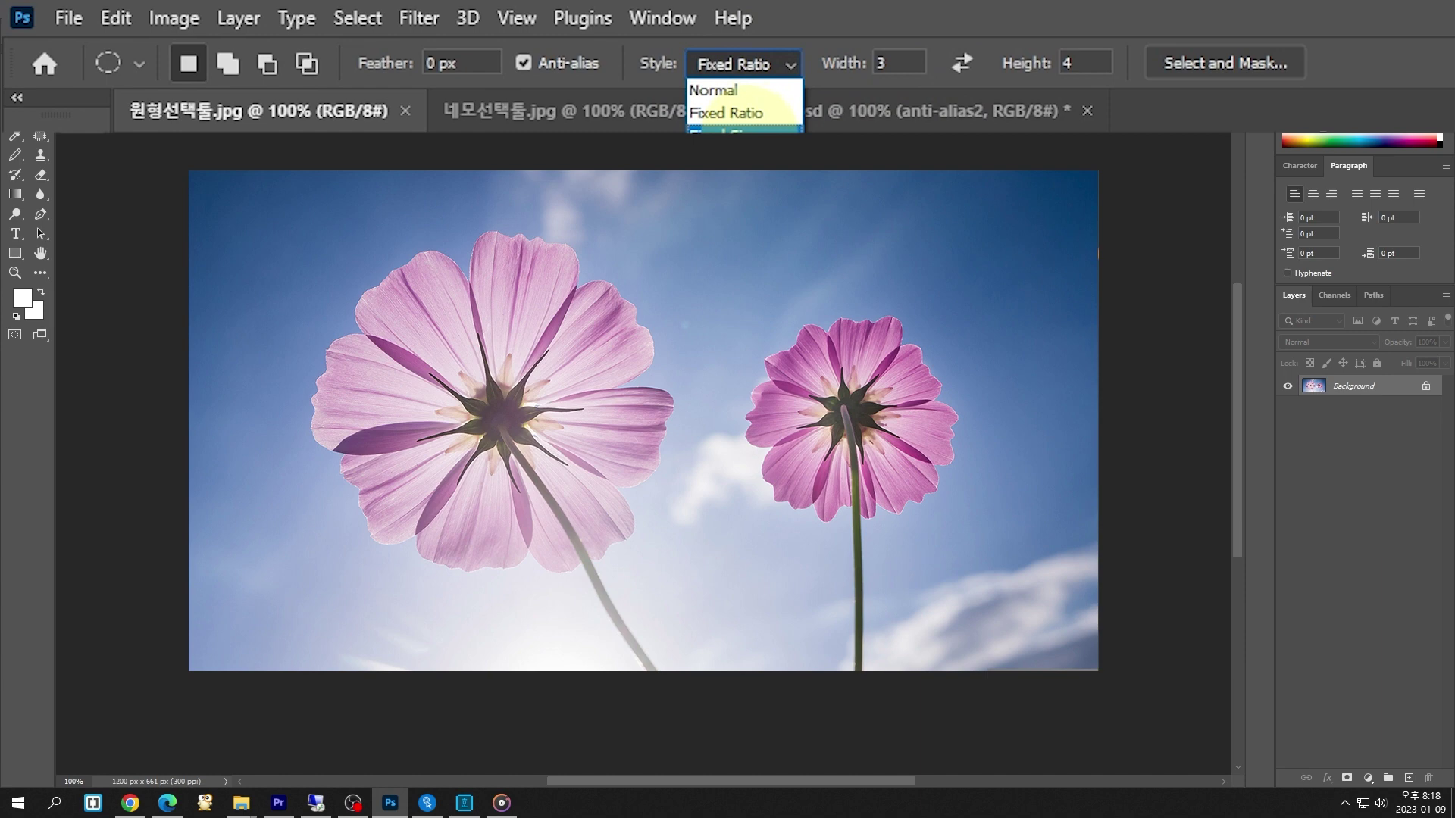
left_click(739, 134)
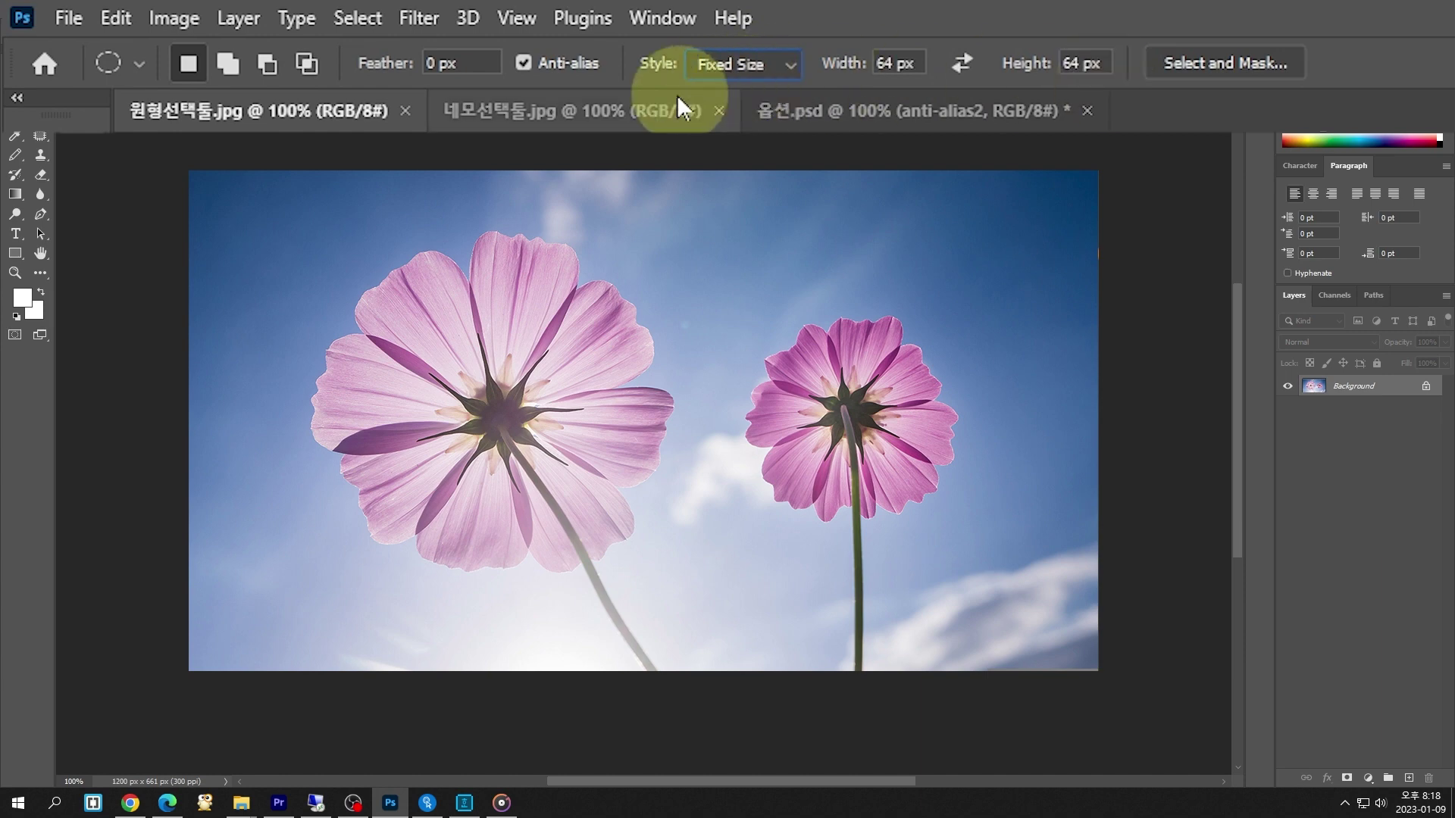
left_click(743, 67)
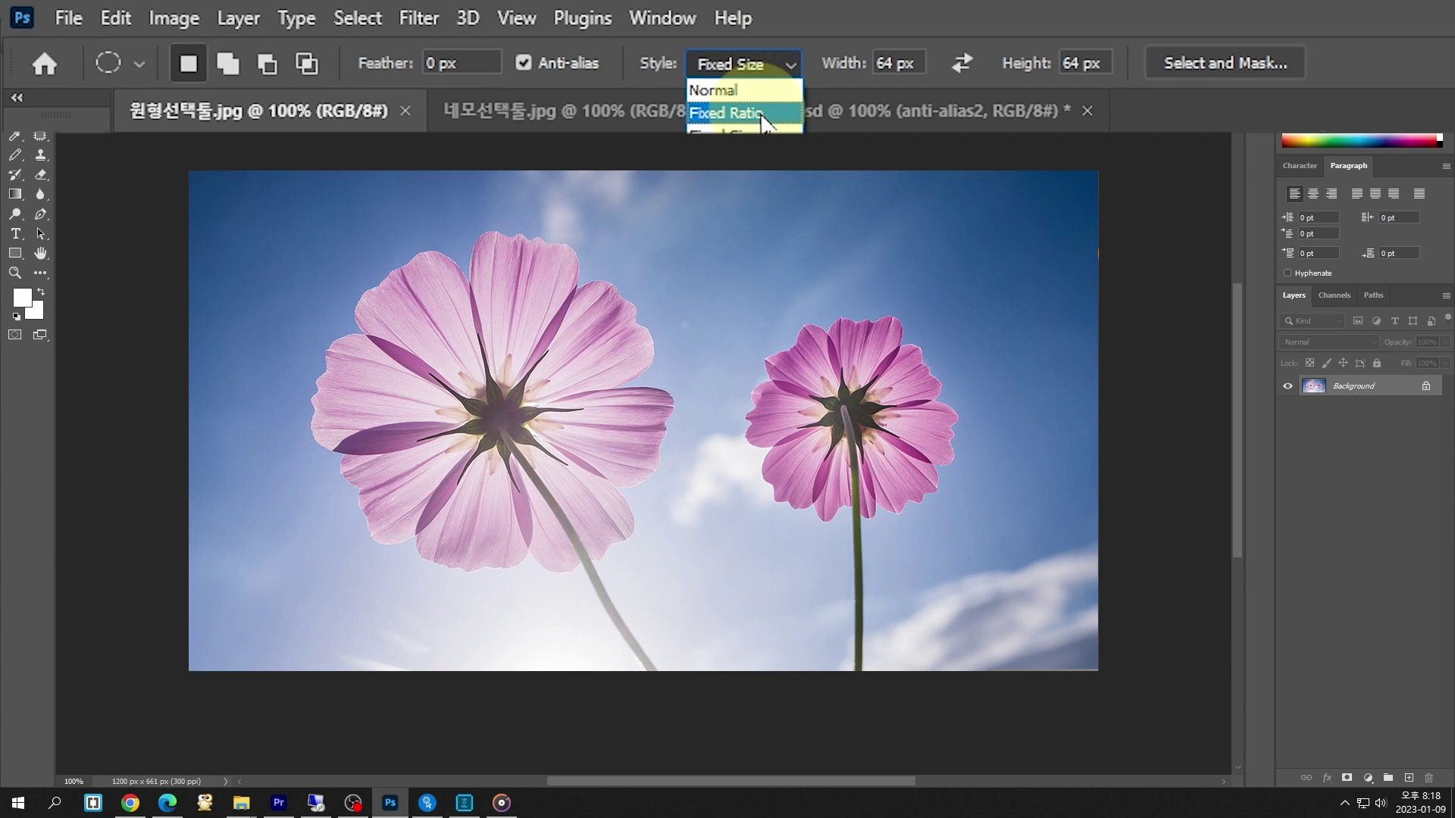
left_click(764, 114)
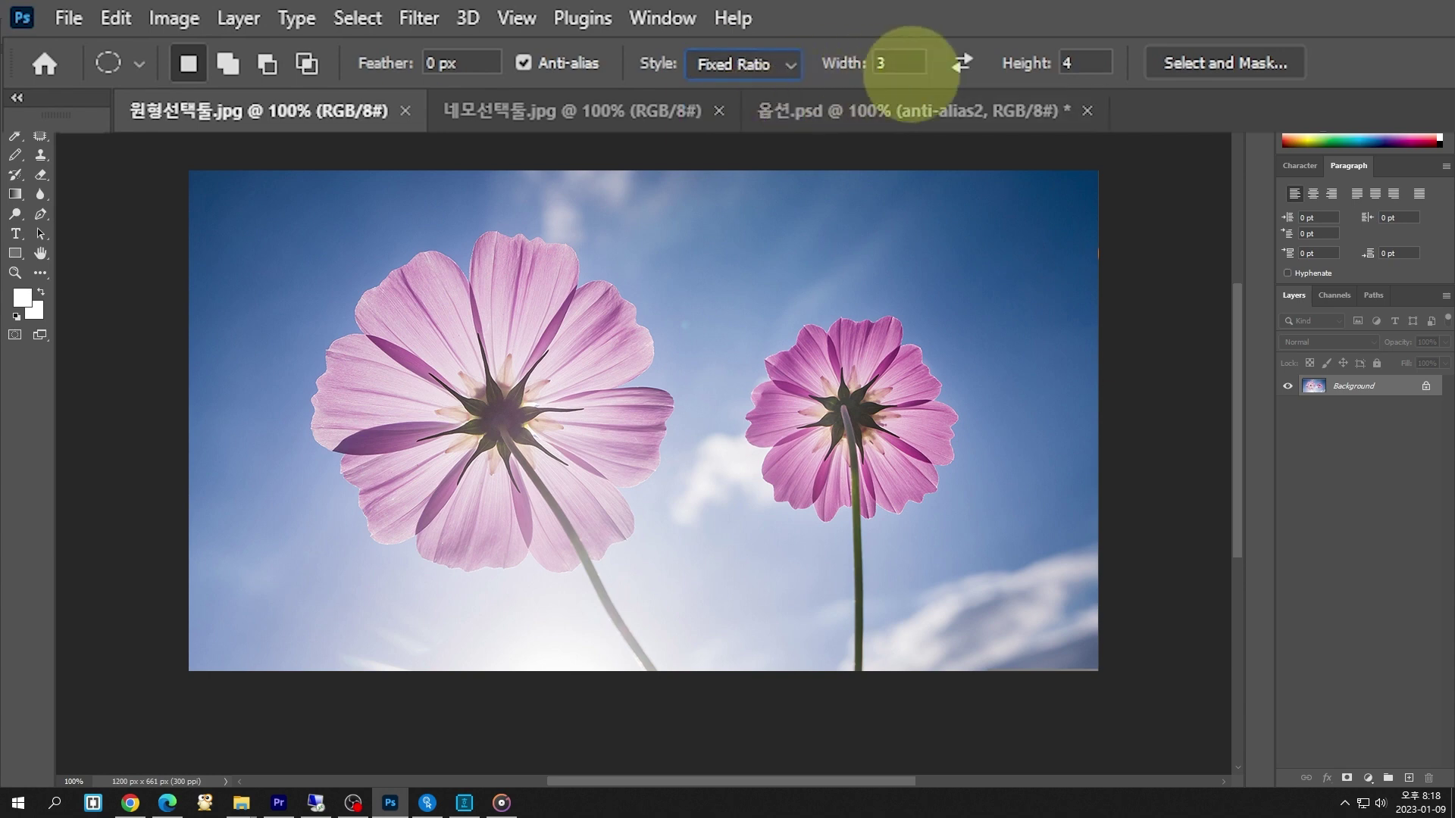
Draw 3:4 fixed-ratio ellipses over the small and large flowers, clear the selection, and reset the marquee style to Normal
left_click(879, 64)
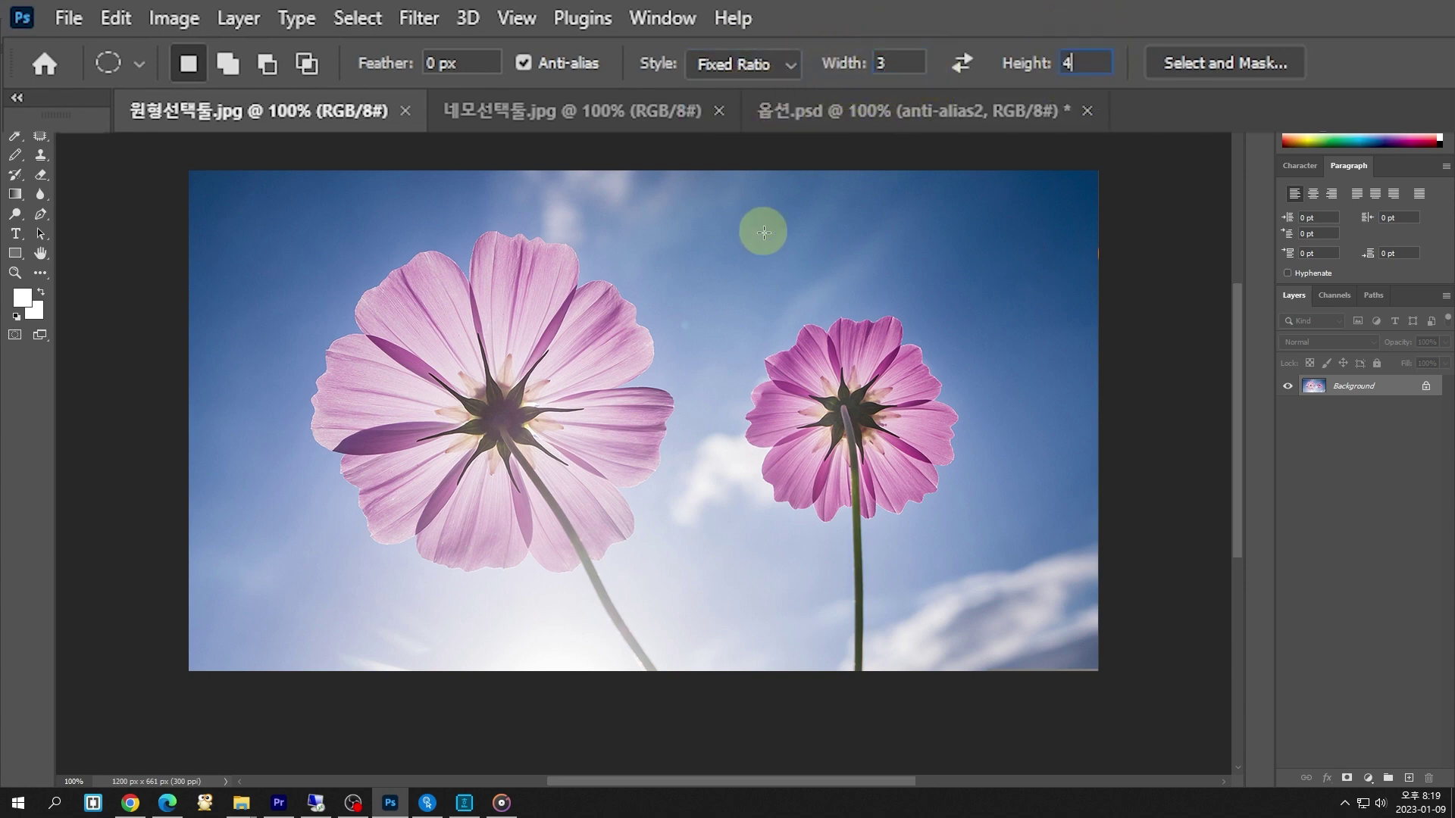
left_click_drag(736, 206, 935, 574)
left_click_drag(366, 236, 667, 583)
left_click_drag(748, 247, 898, 519)
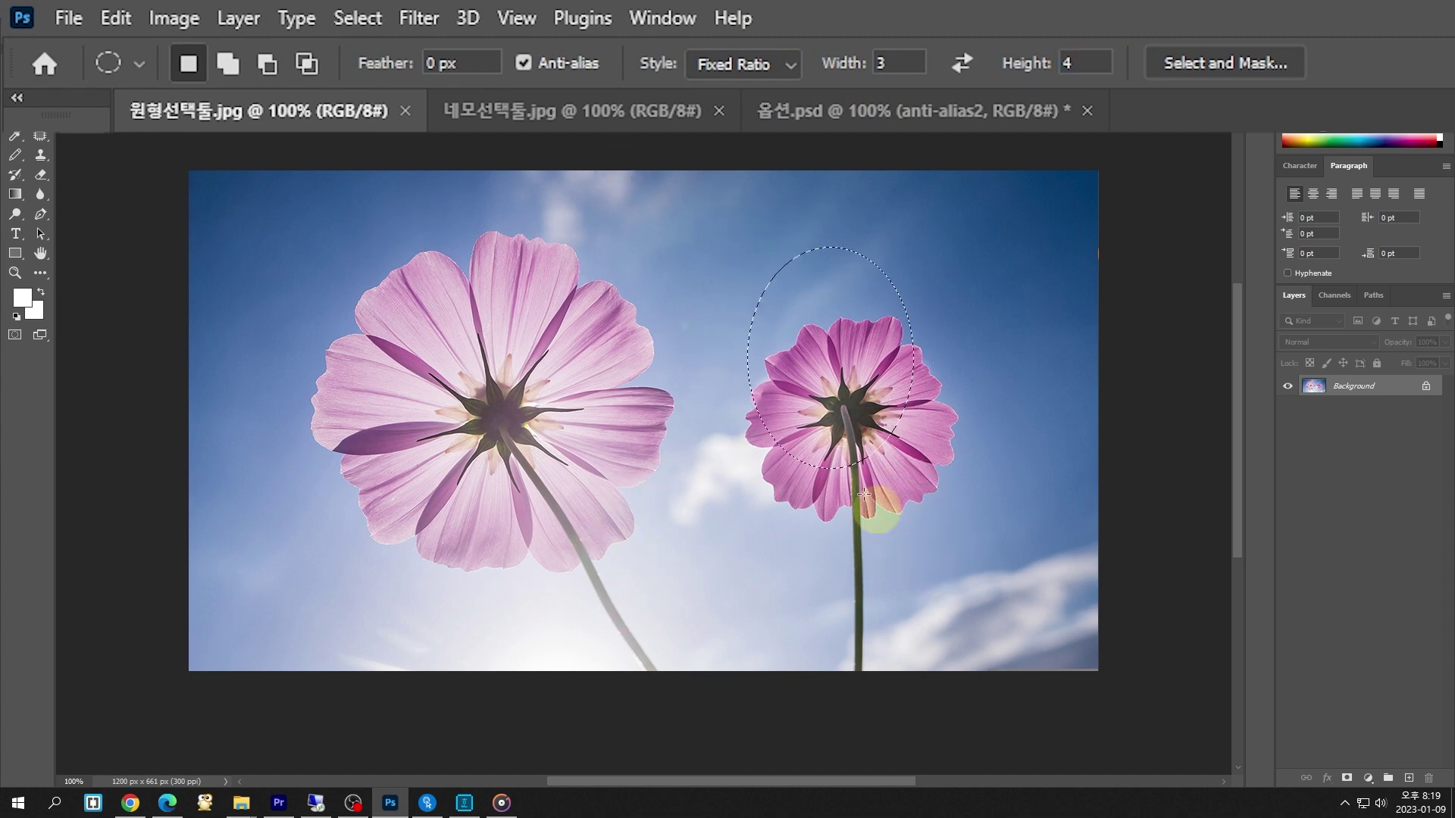
left_click(487, 146)
left_click(766, 60)
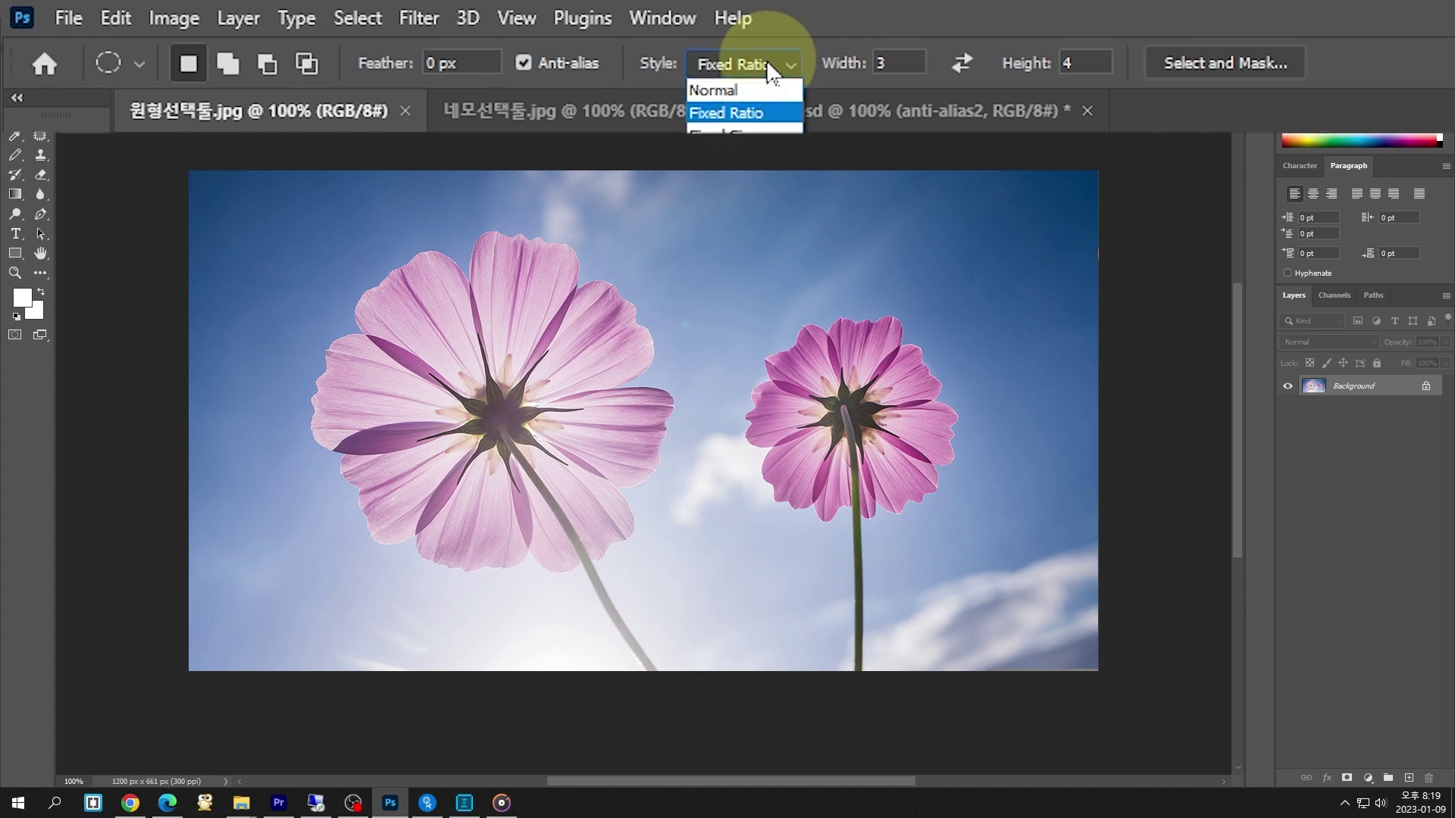
left_click(750, 88)
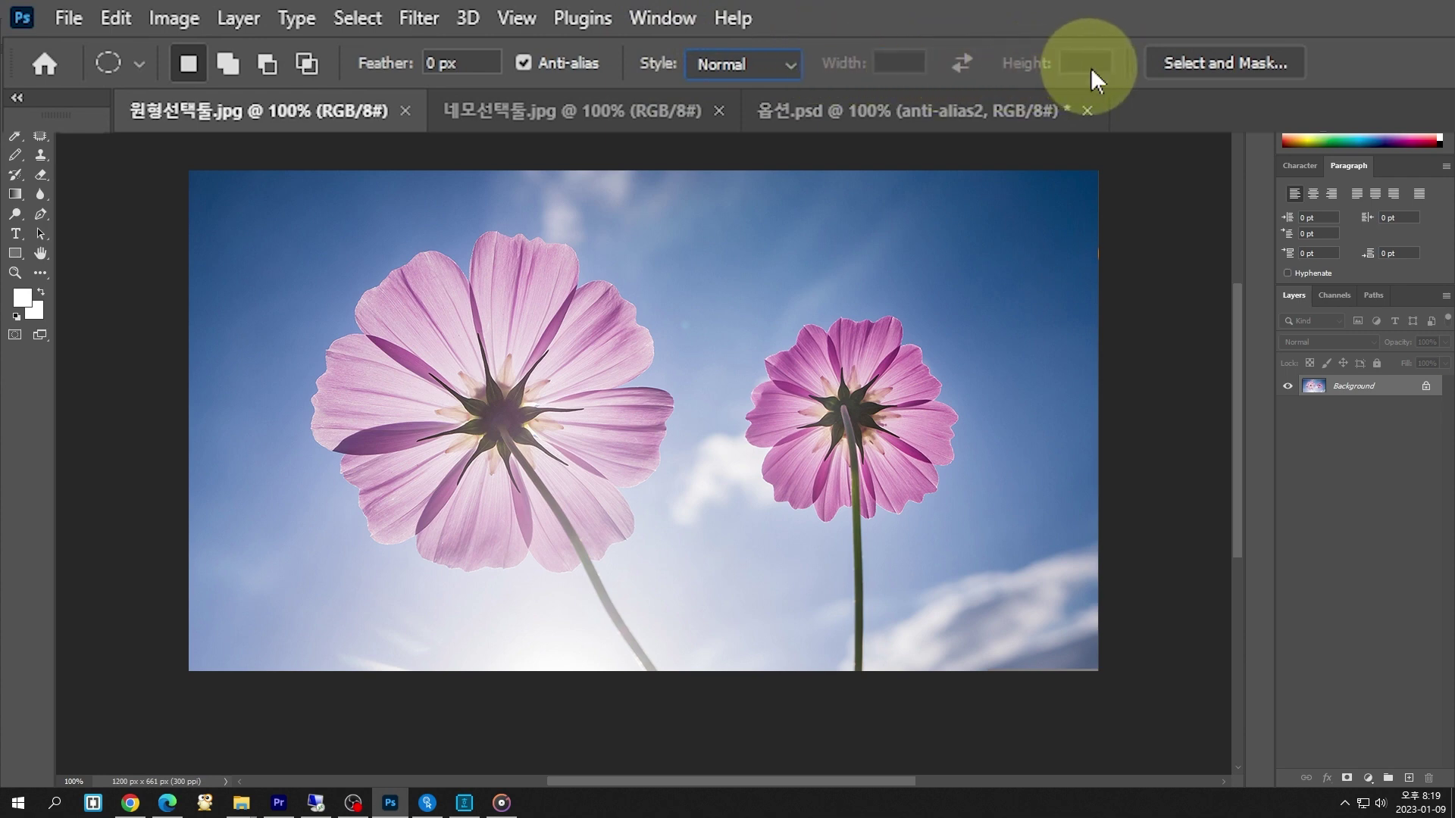
Open the Select and Mask workspace to view its refinement settings, and cancel it
left_click(1213, 61)
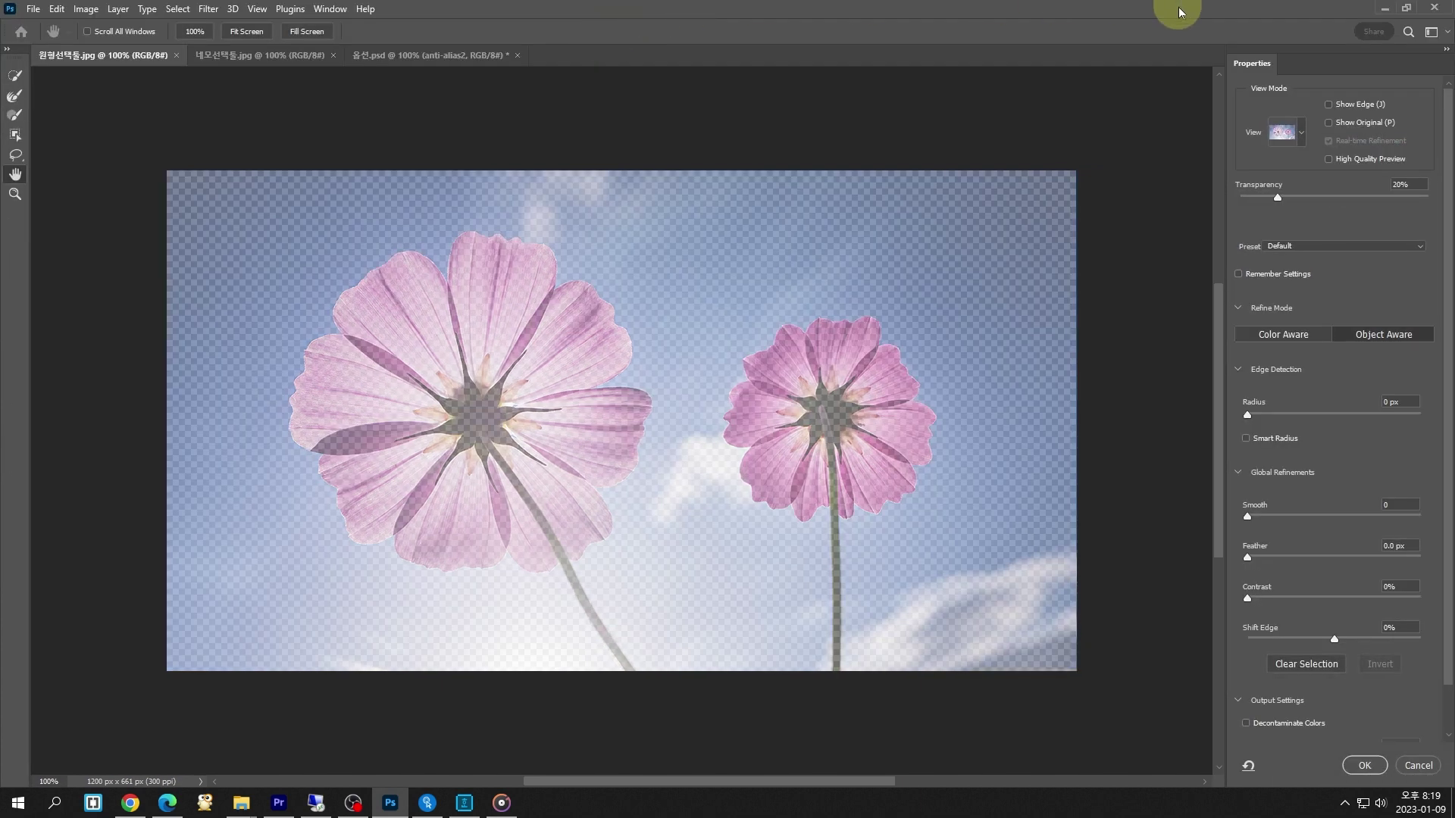
key("ctrl+2")
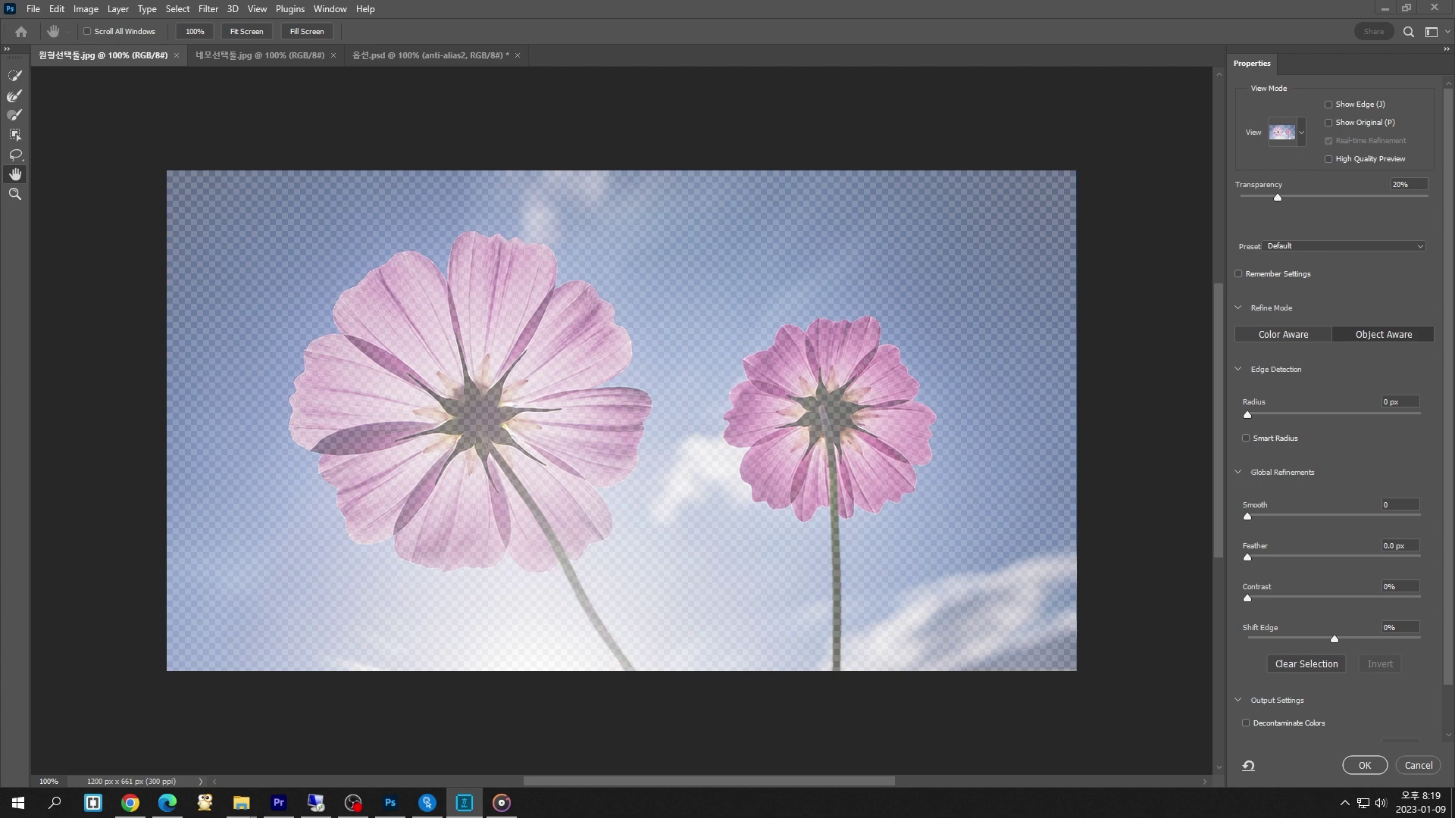
left_click(1415, 766)
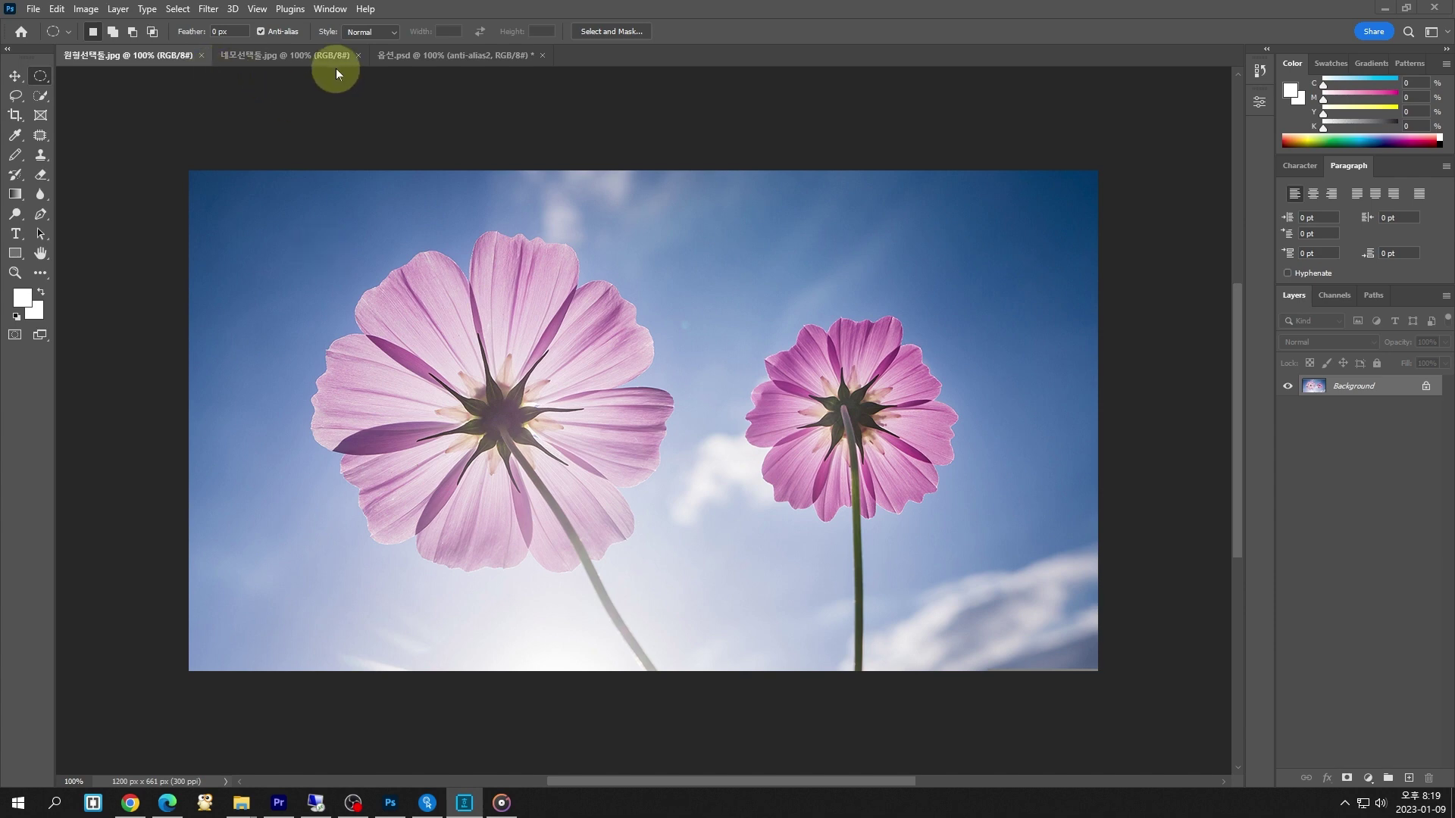
Switch to 네모선택툴.jpg and activate the Rectangular Marquee Tool in New Selection mode
left_click(285, 57)
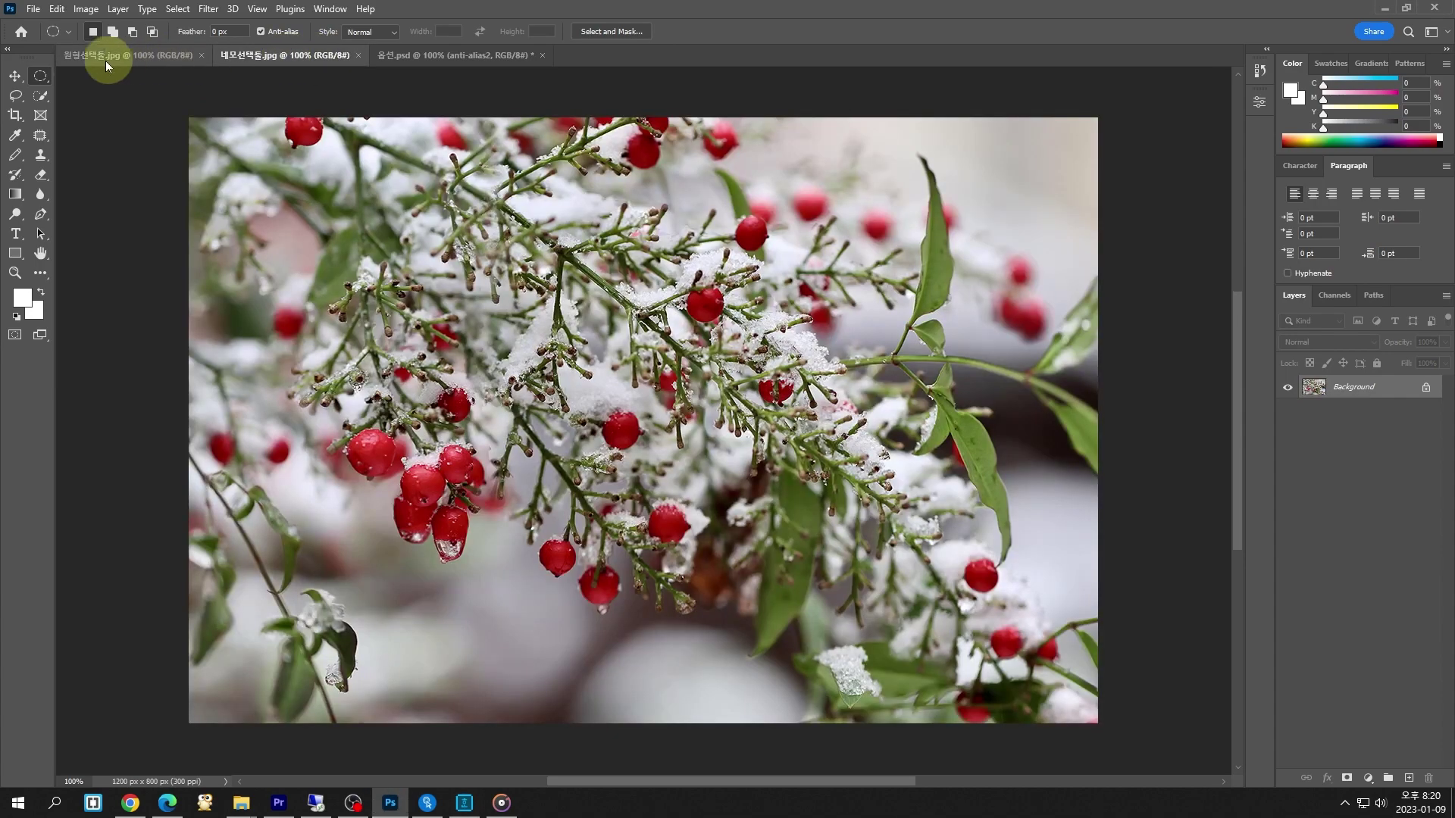
right_click(43, 71)
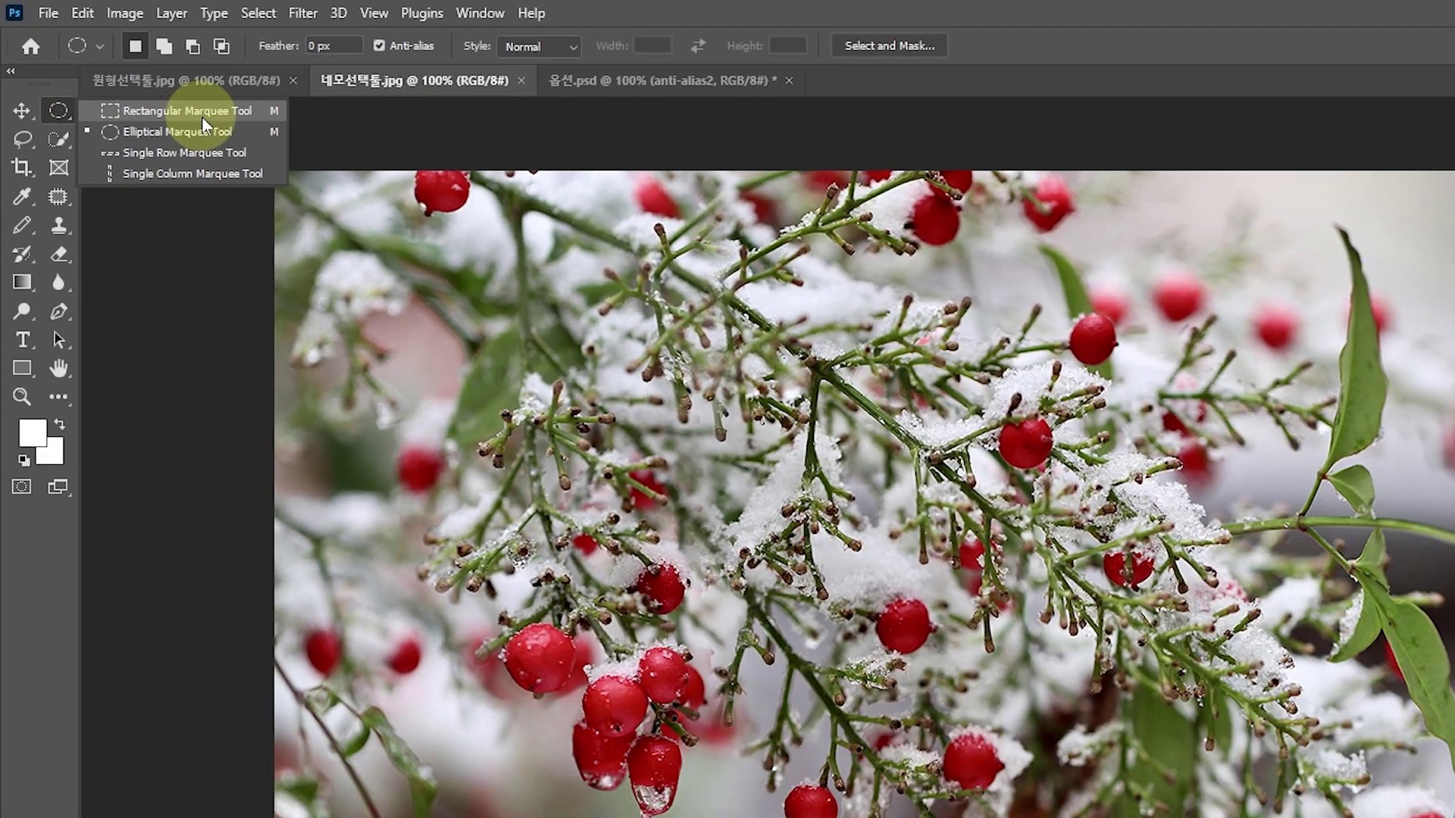
left_click(277, 157)
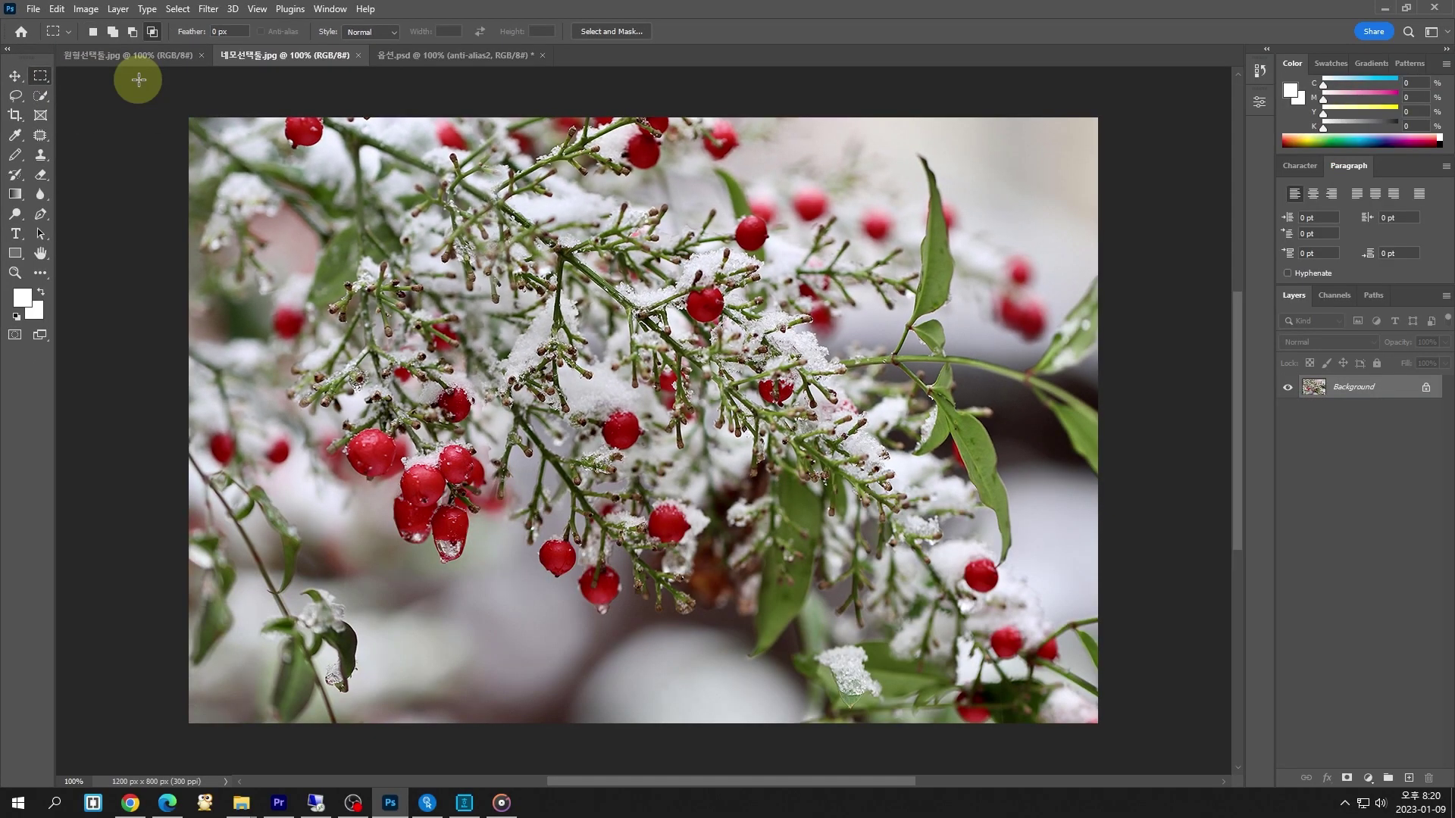
left_click(94, 34)
Draw practice rectangular selections across the berry photo and over its upper-right area, ending with one just inside all four edges
left_click_drag(212, 135, 1079, 710)
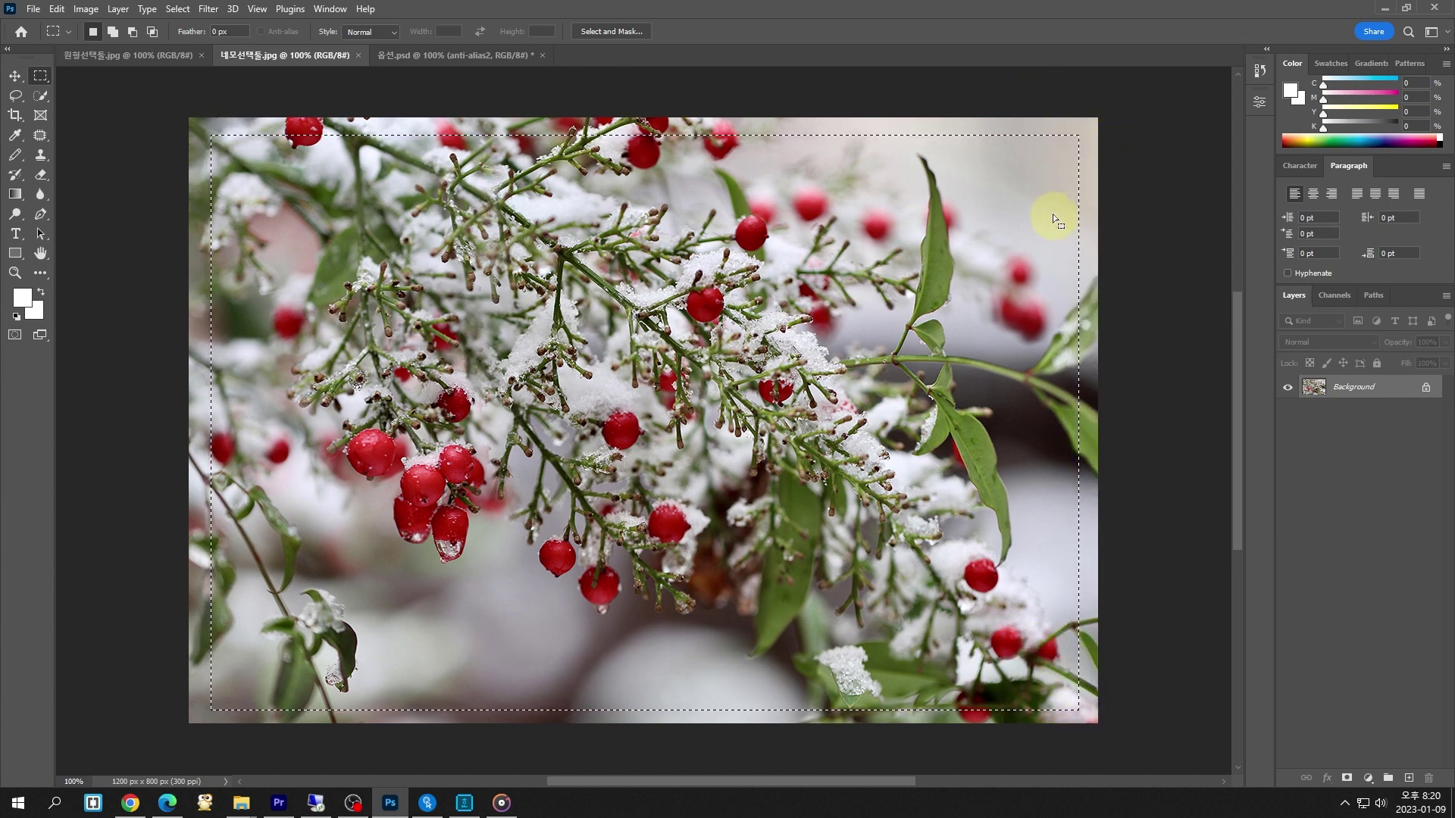
left_click(762, 134)
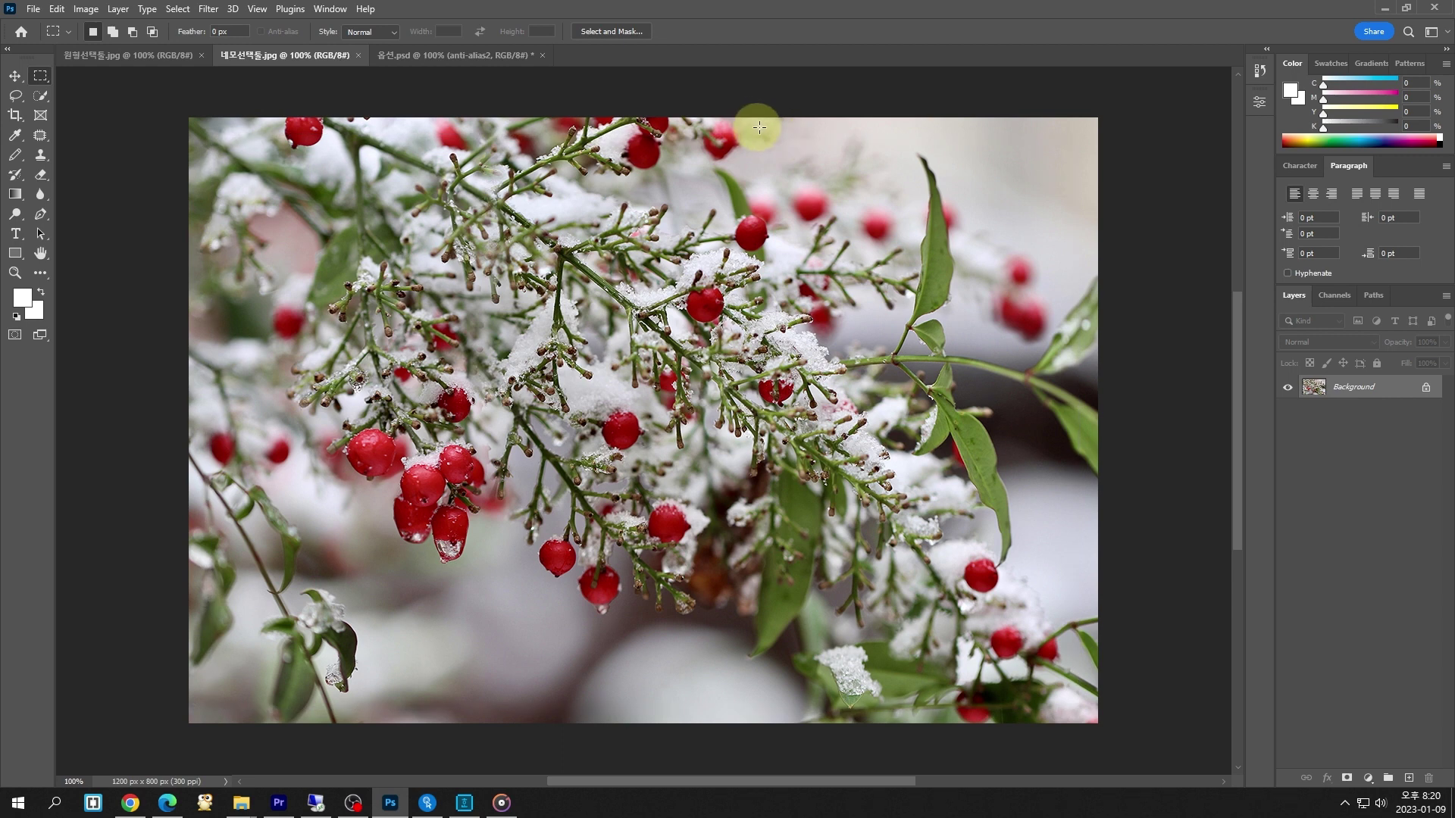
left_click_drag(773, 132, 1078, 429)
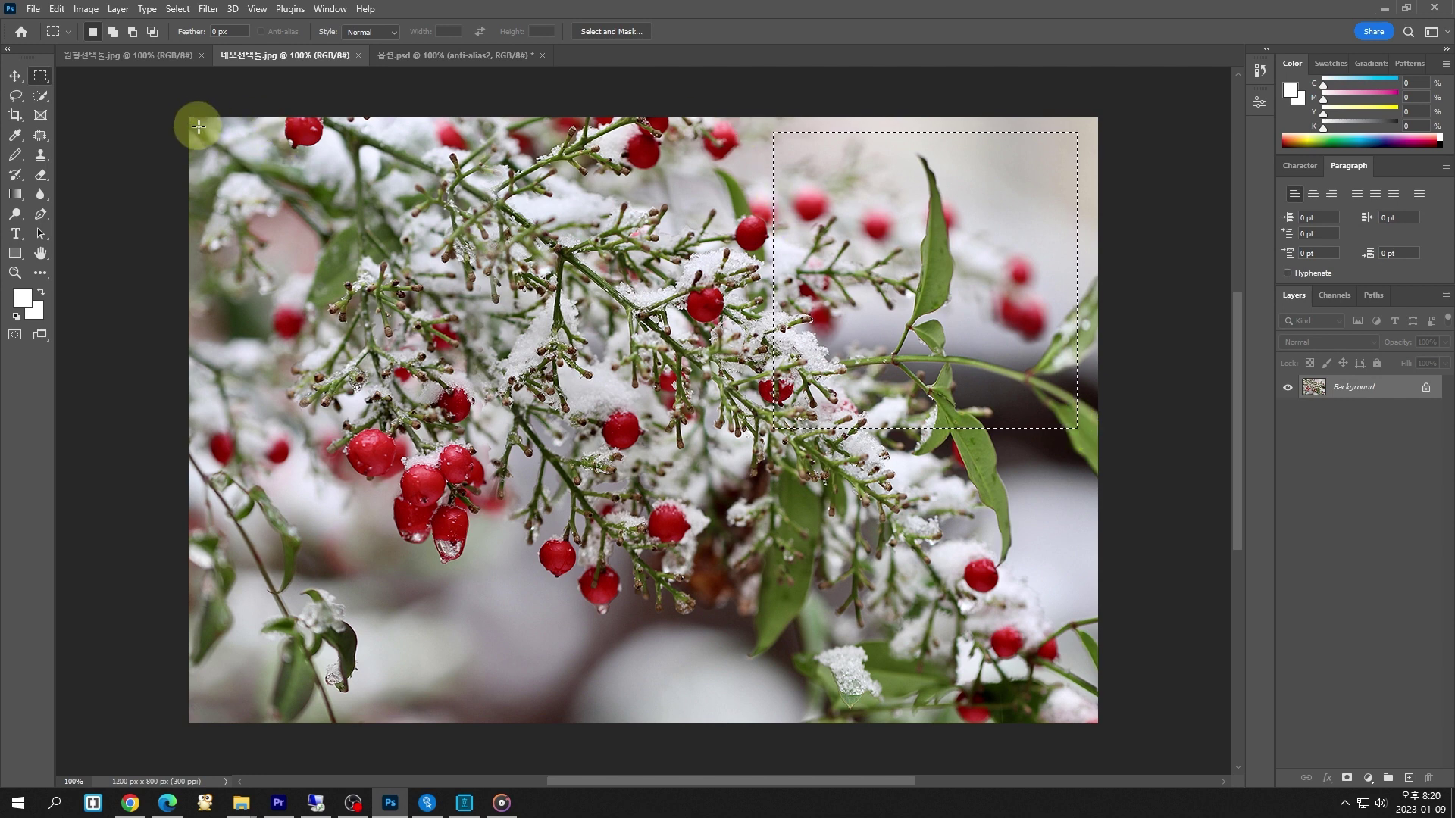
left_click_drag(204, 127, 1079, 710)
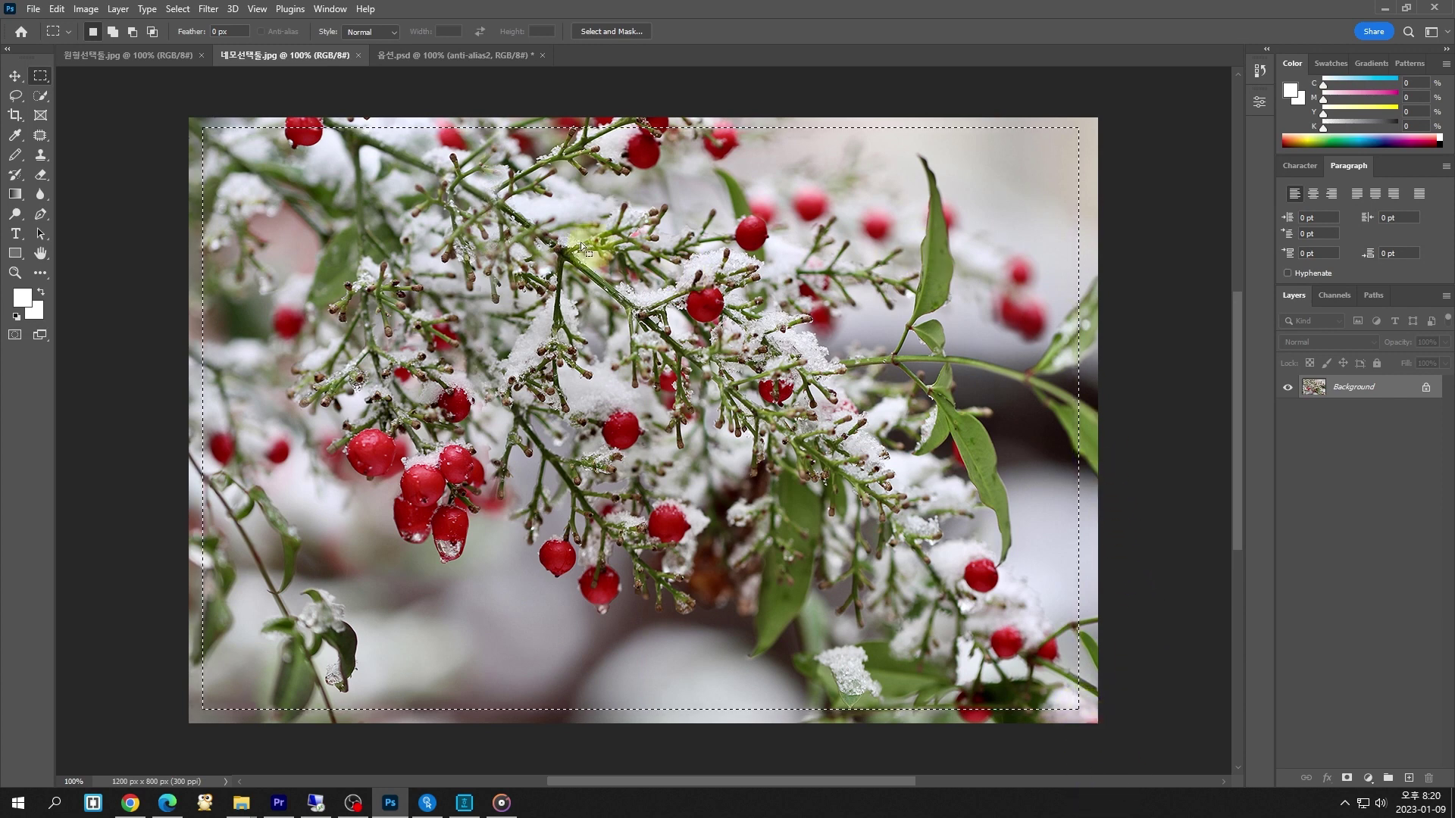
Clear the selection, draw a free rectangle around the upper-right leaf, and replace it with a constrained square selection over the central branches
left_click(344, 203)
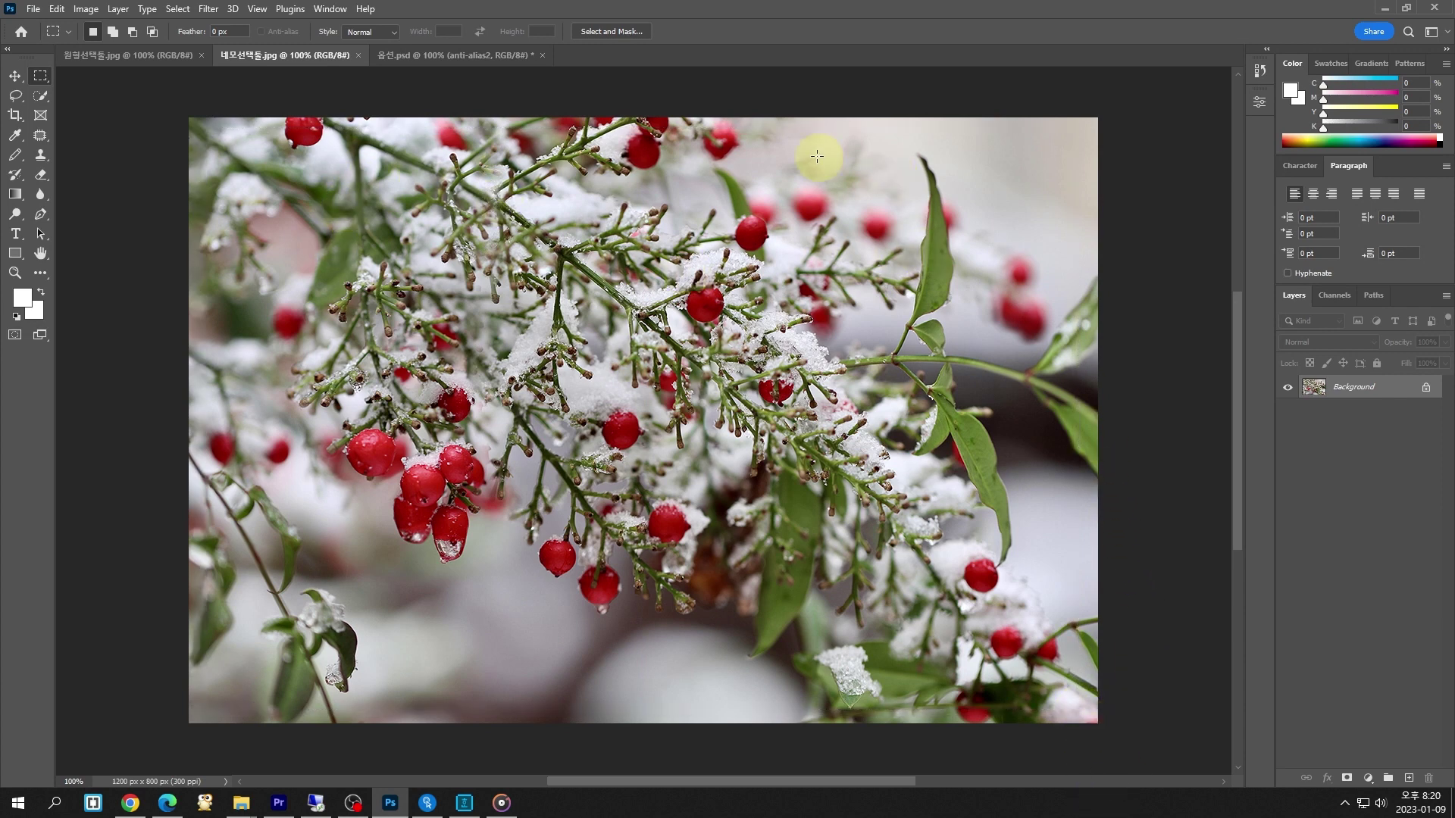
left_click_drag(805, 150, 1072, 451)
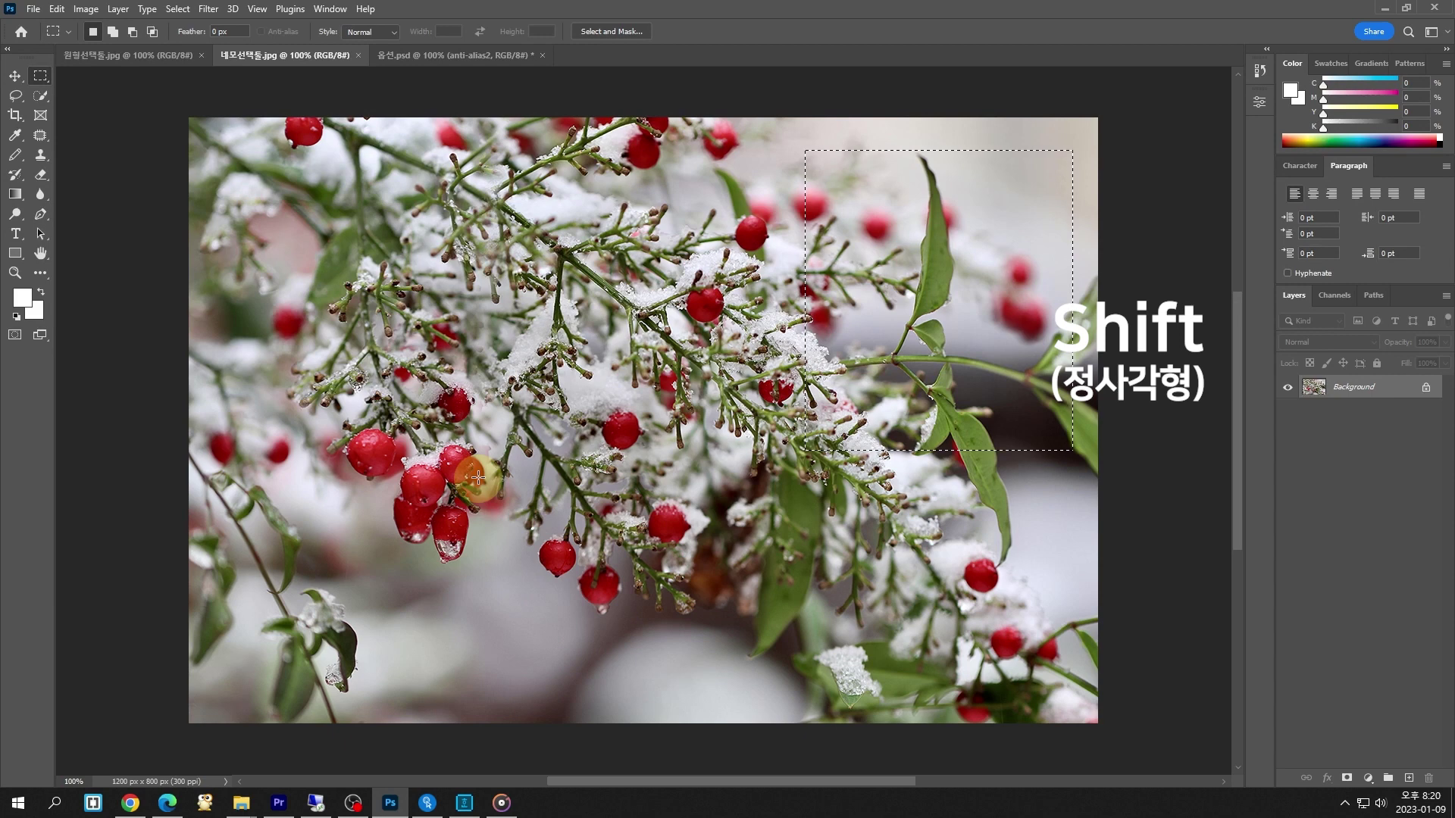
left_click(477, 477)
left_click_drag(466, 213, 790, 567)
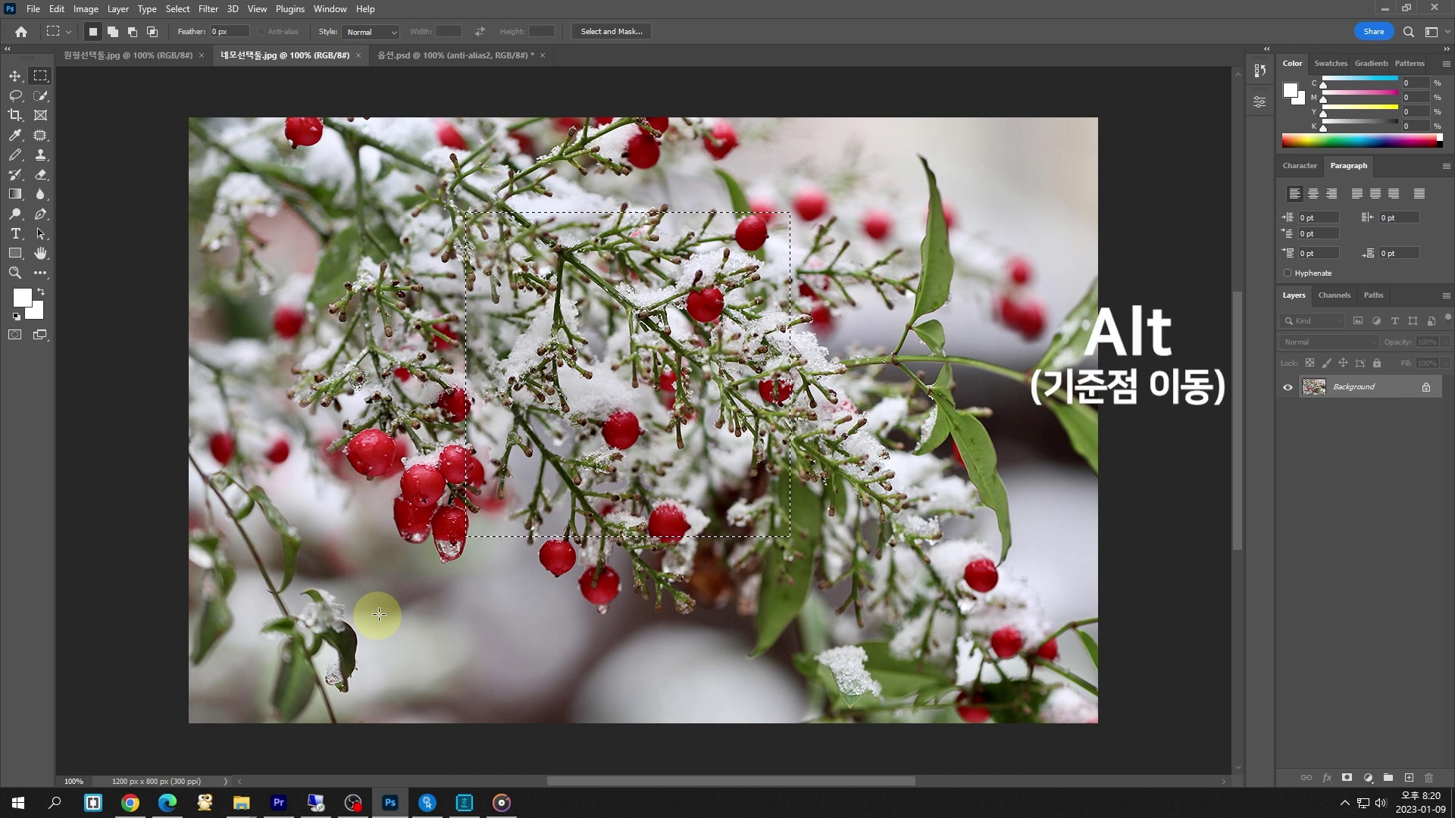
Draw a rectangular selection outward from its centre, replace it with a larger square drawn from the centre, and clear it
left_click(520, 524)
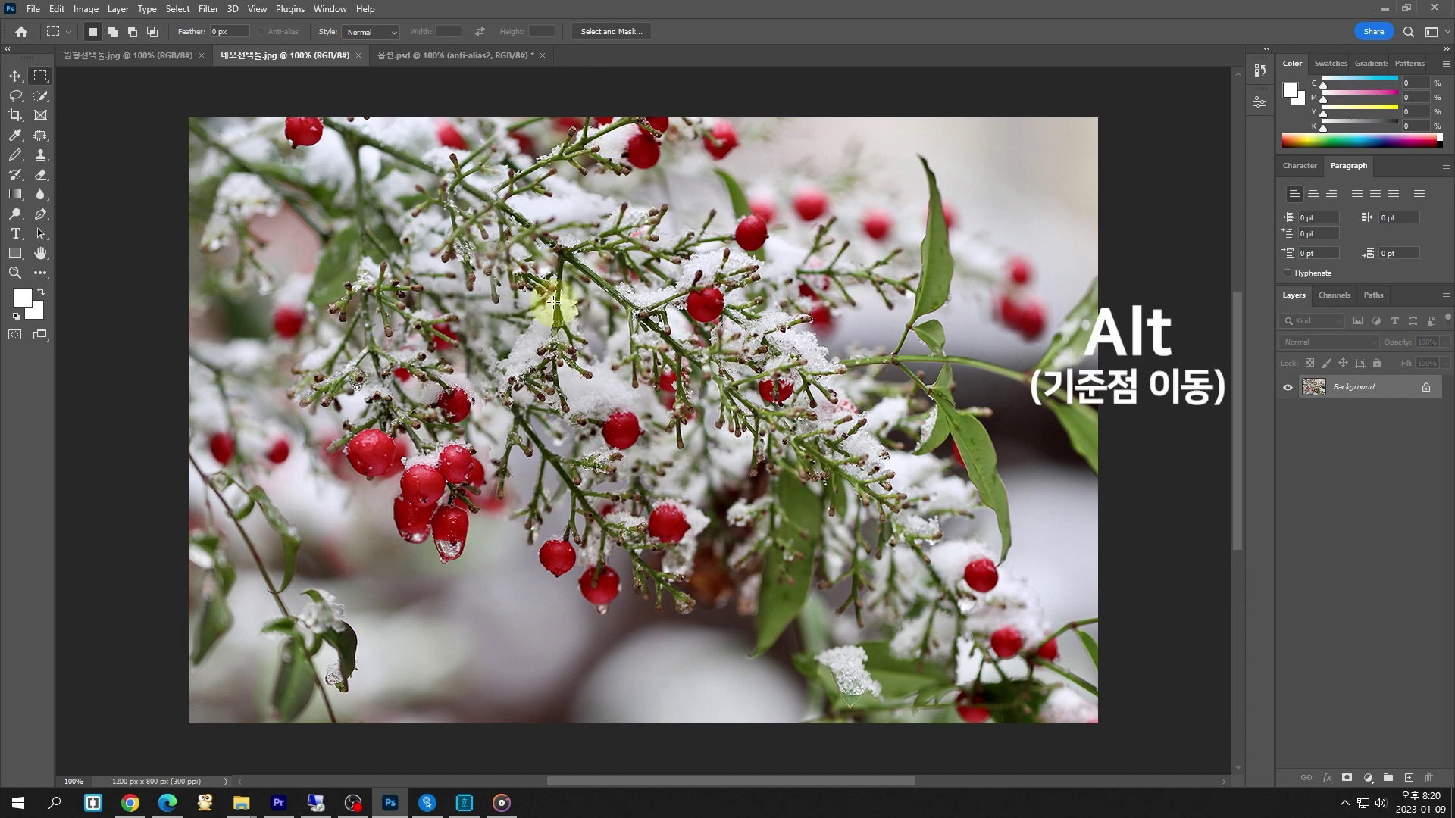
left_click_drag(552, 302, 682, 430)
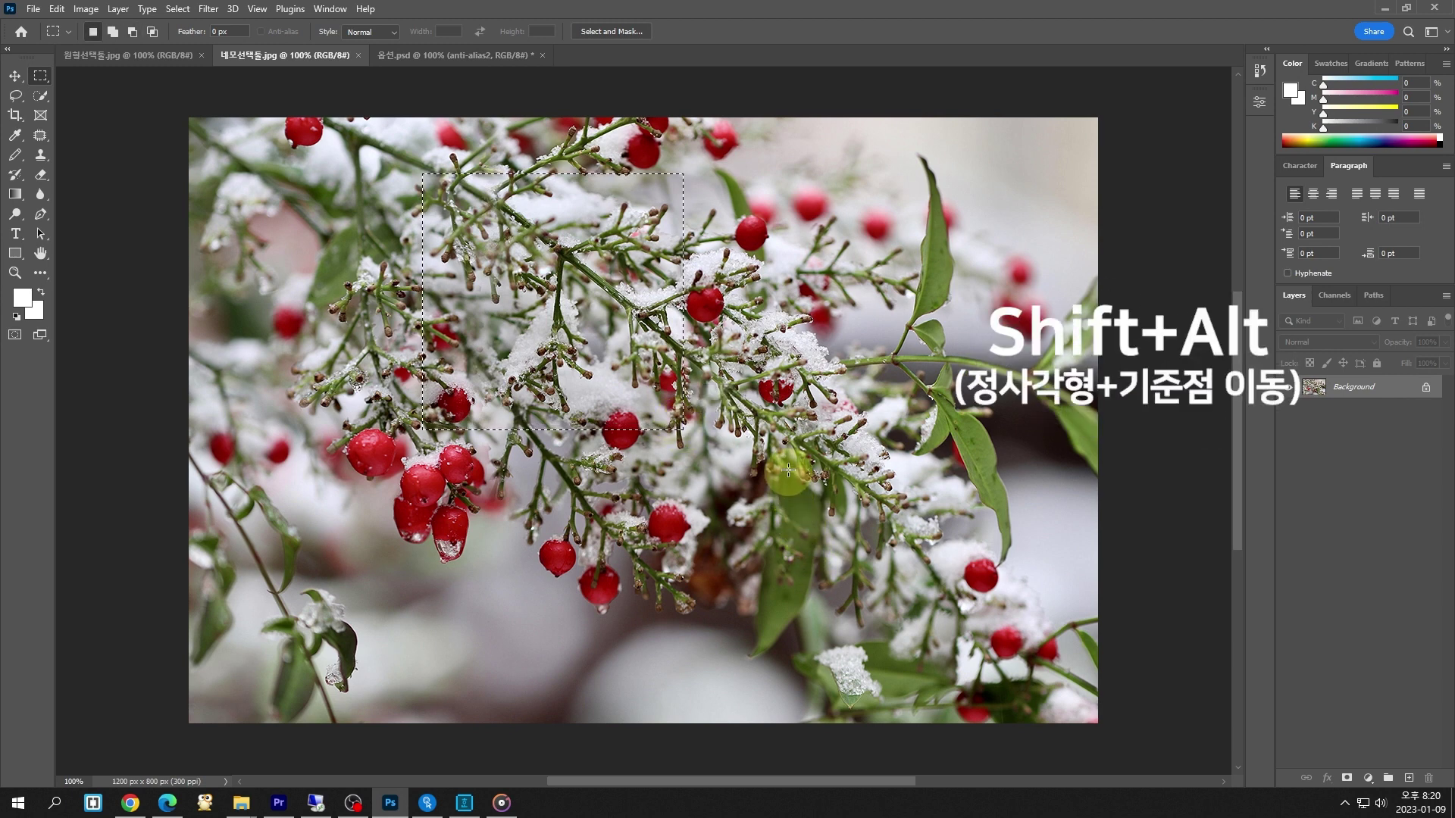
left_click(741, 453)
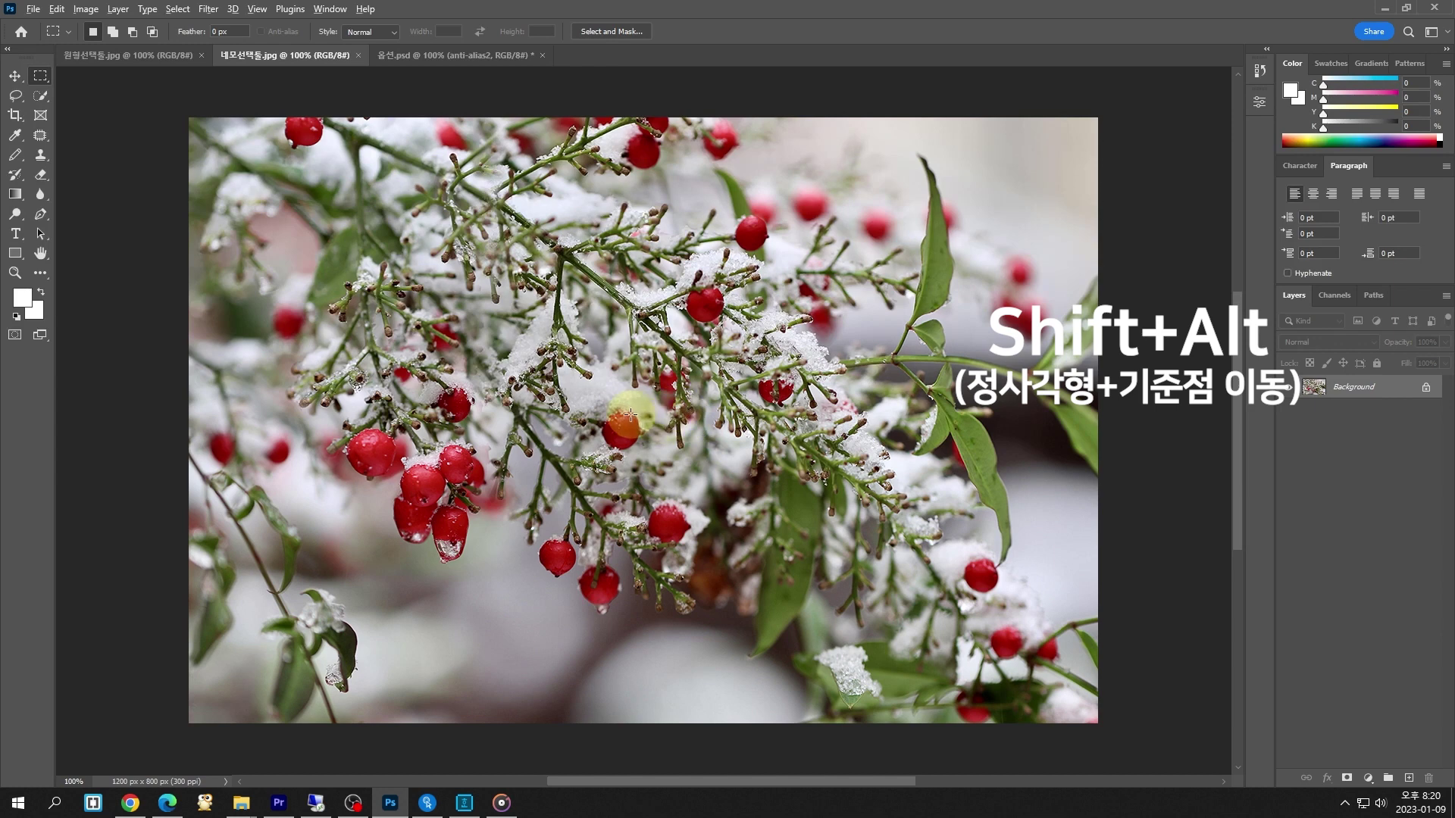
left_click_drag(635, 428, 988, 165)
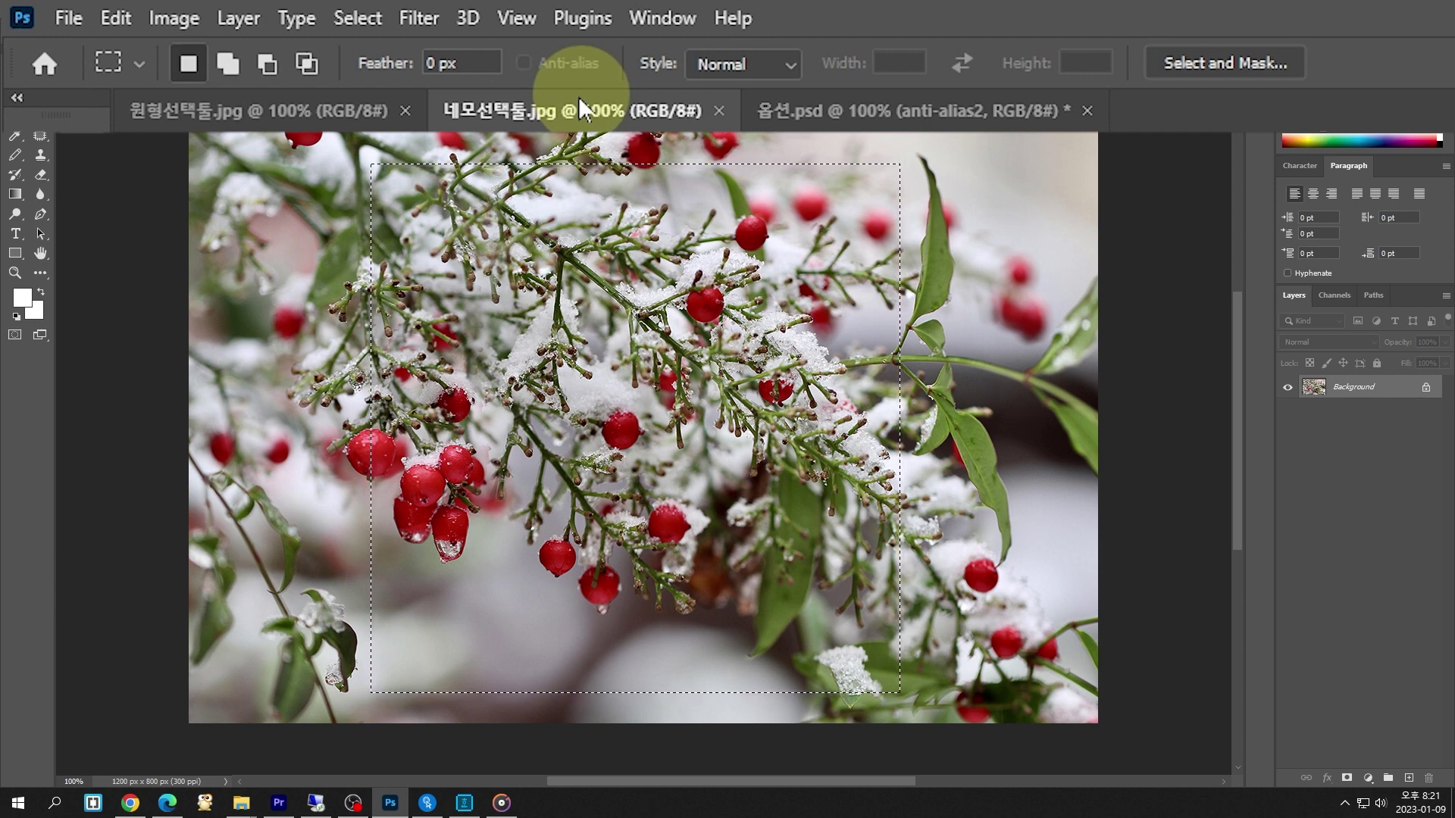
left_click(342, 140)
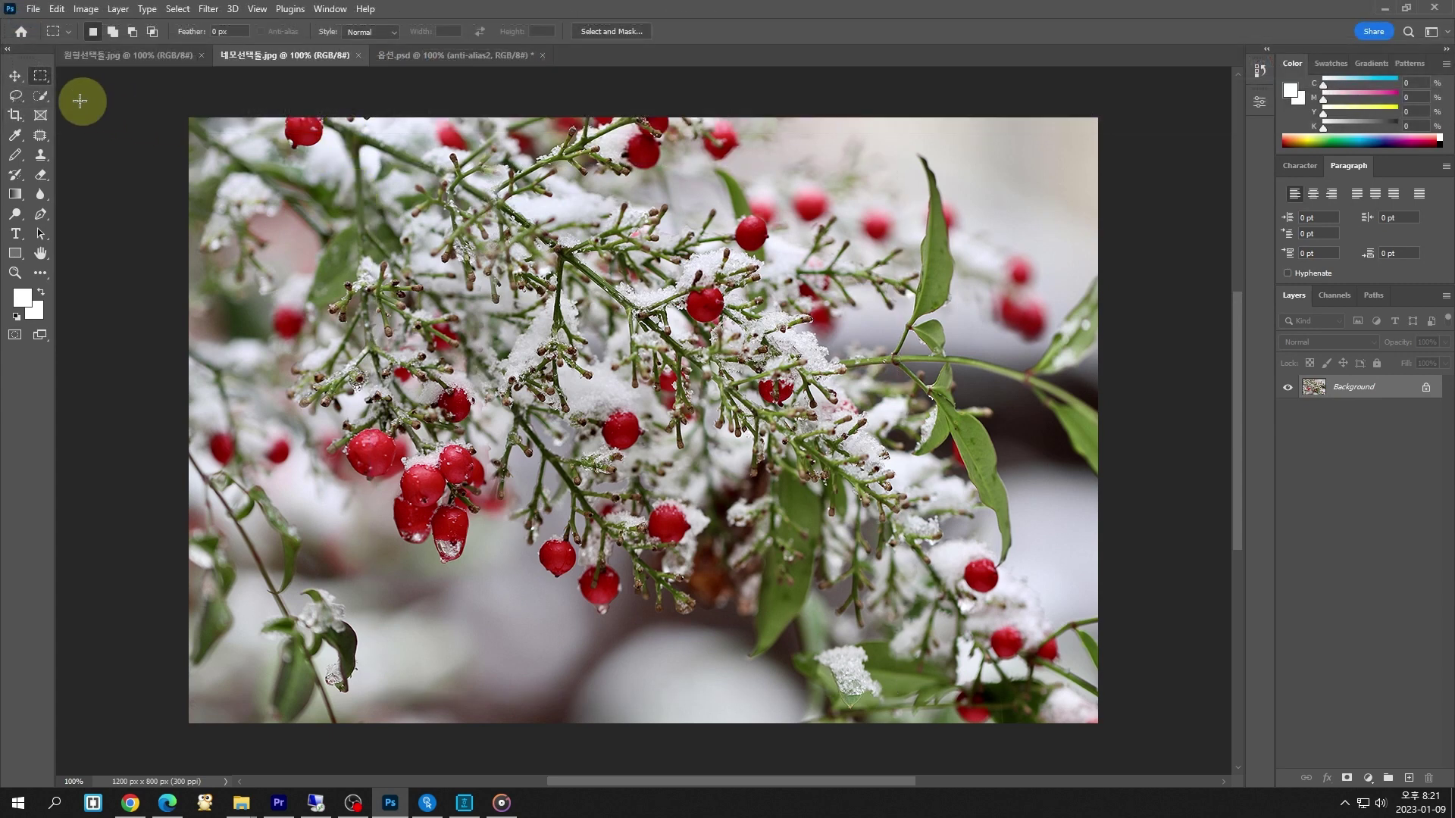
Select one pixel row across the middle of the photo with the Single Row Marquee Tool, and deselect it
right_click(38, 77)
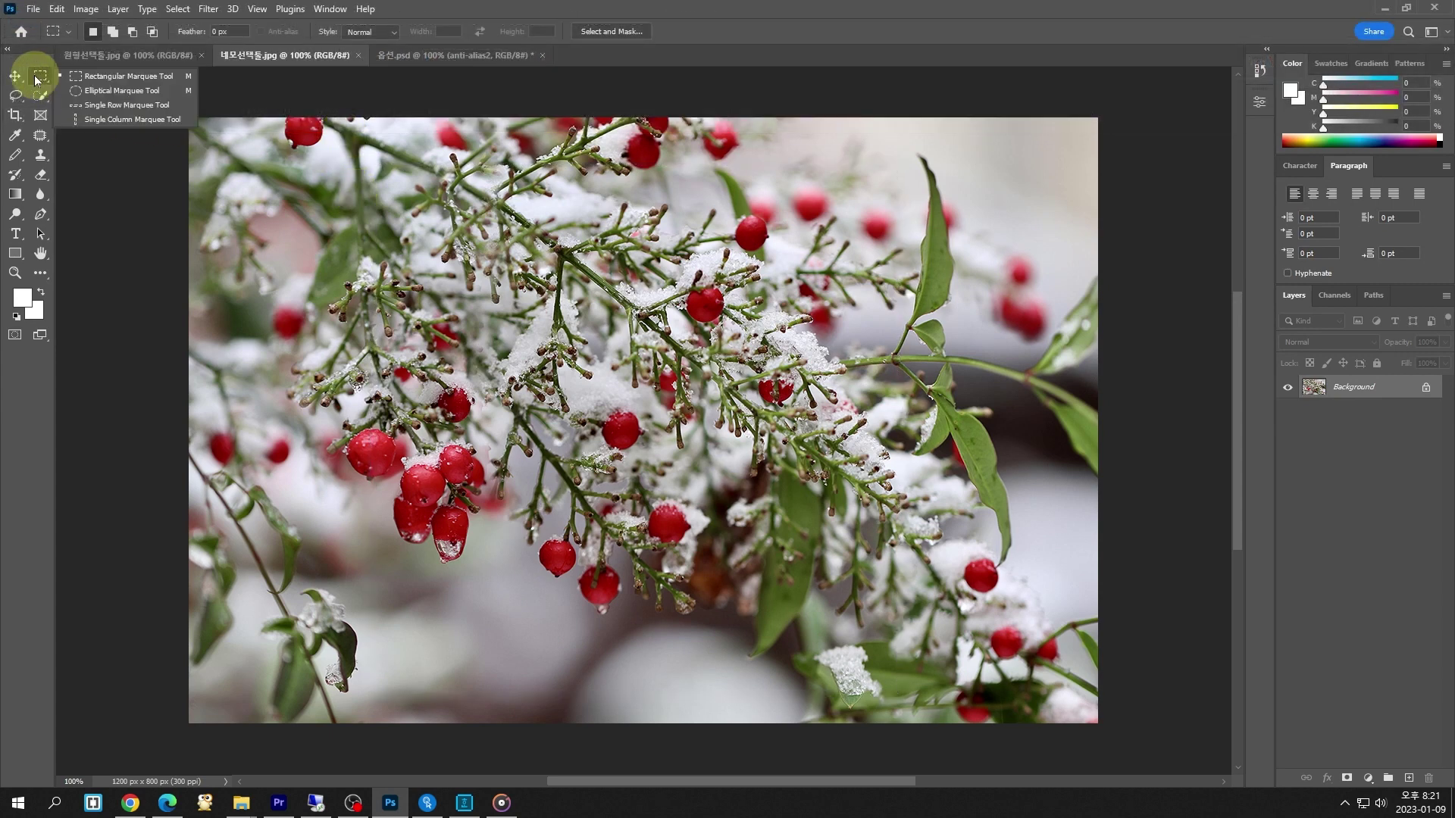
left_click(115, 107)
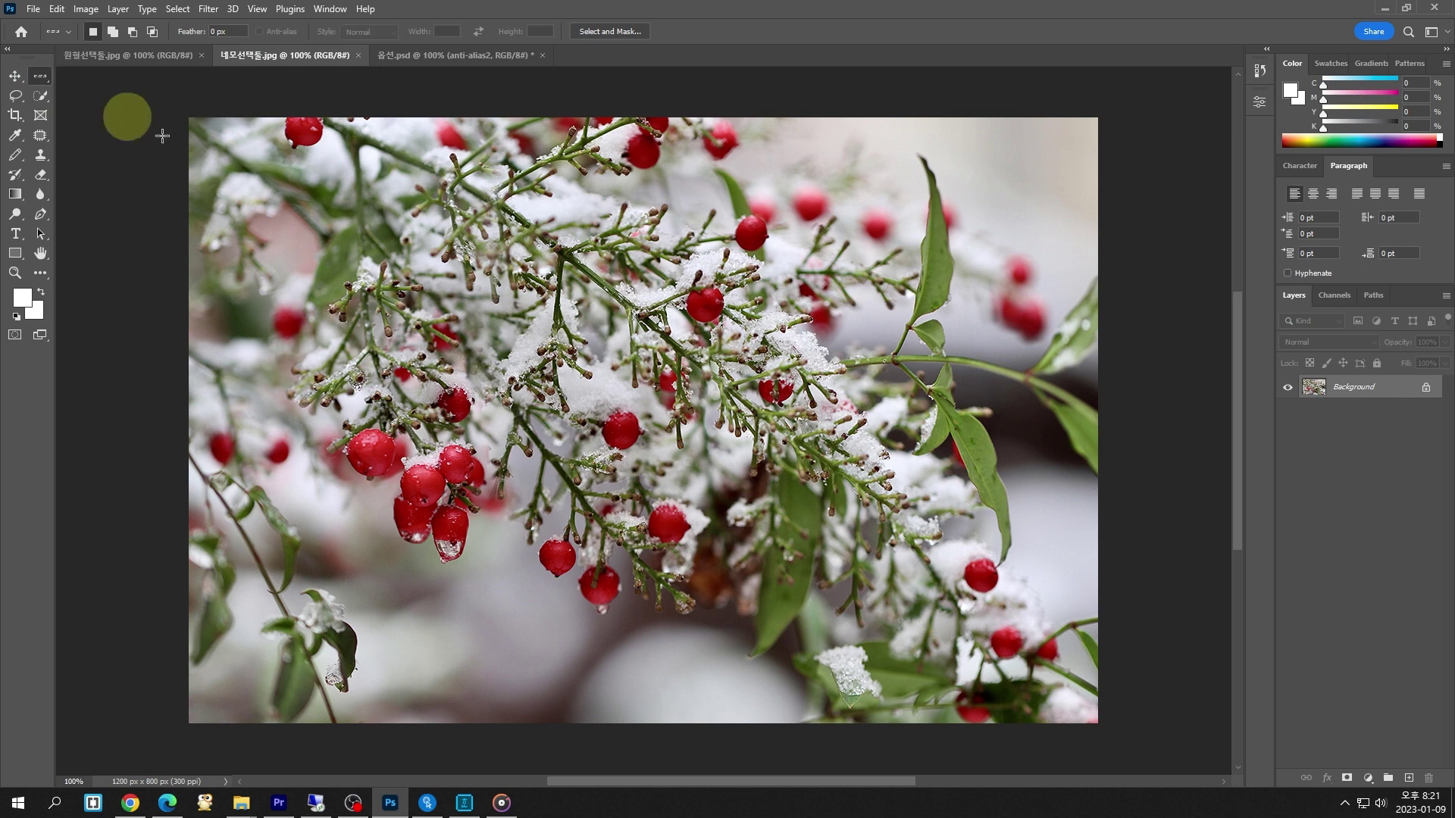
left_click(536, 447)
key("ctrl+d")
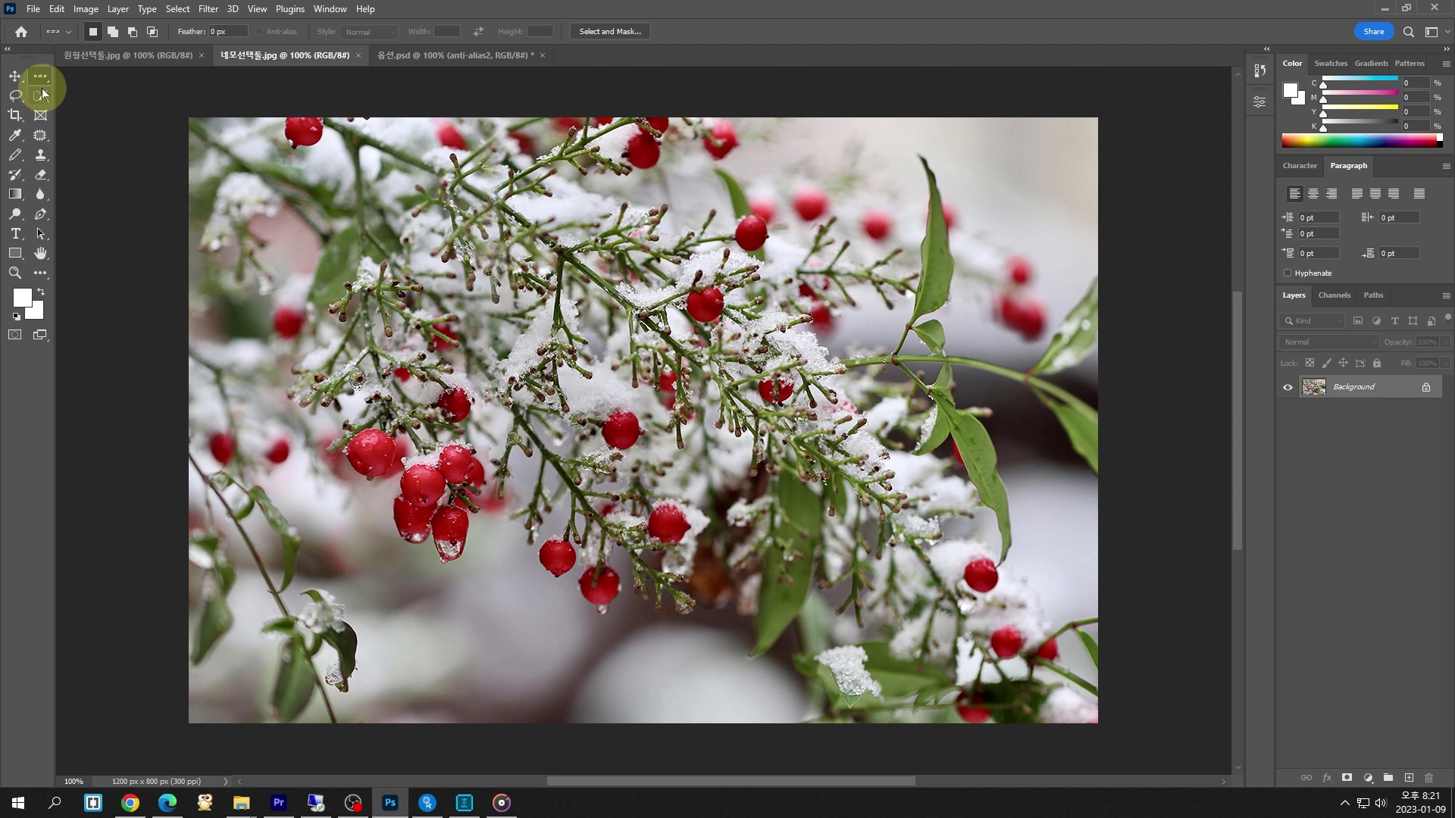
Select single pixel columns at several positions across the photo with the Single Column Marquee Tool, and clear the selection
right_click(56, 78)
left_click(86, 122)
left_click(491, 250)
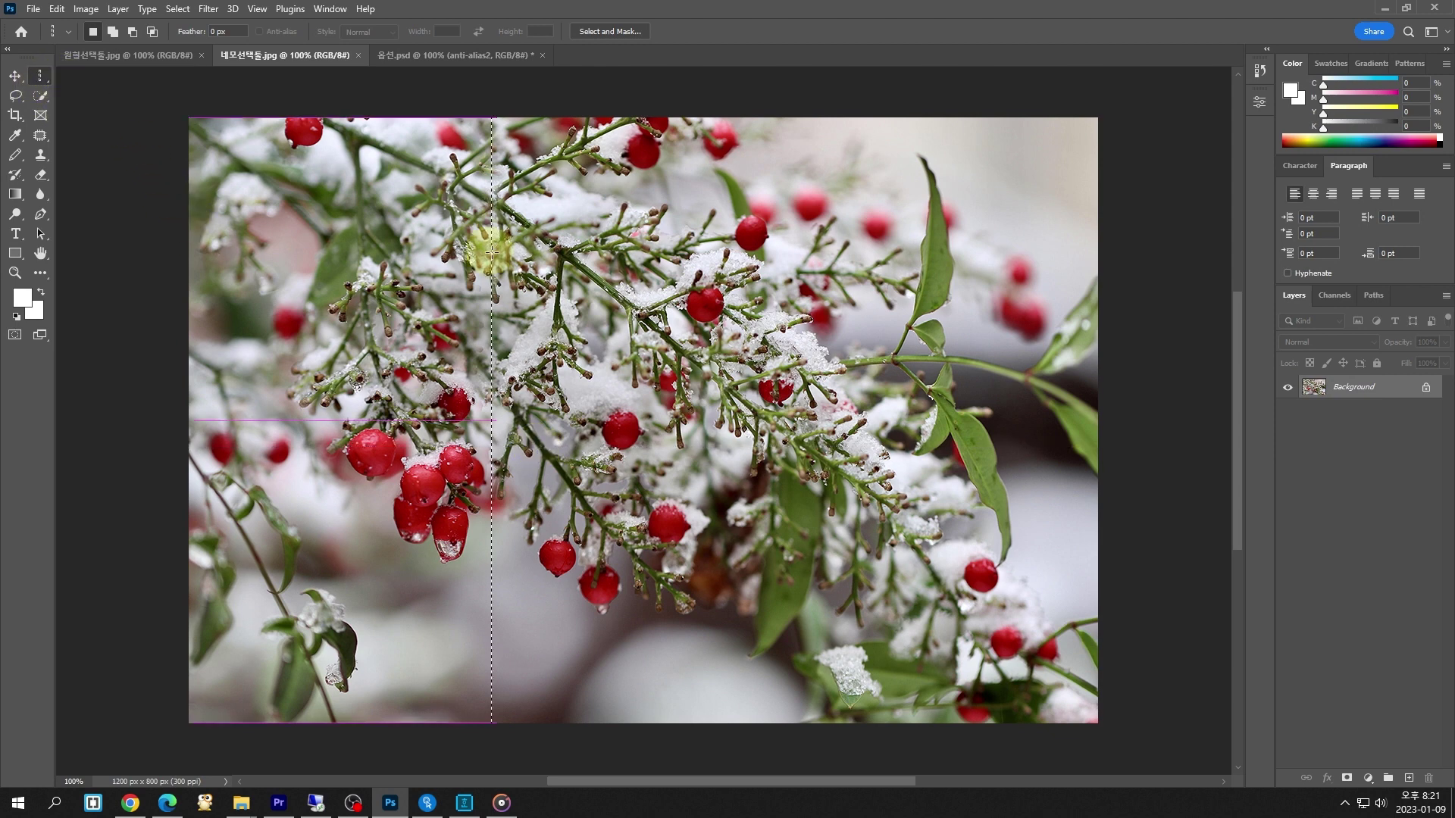
left_click(645, 299)
left_click(838, 305)
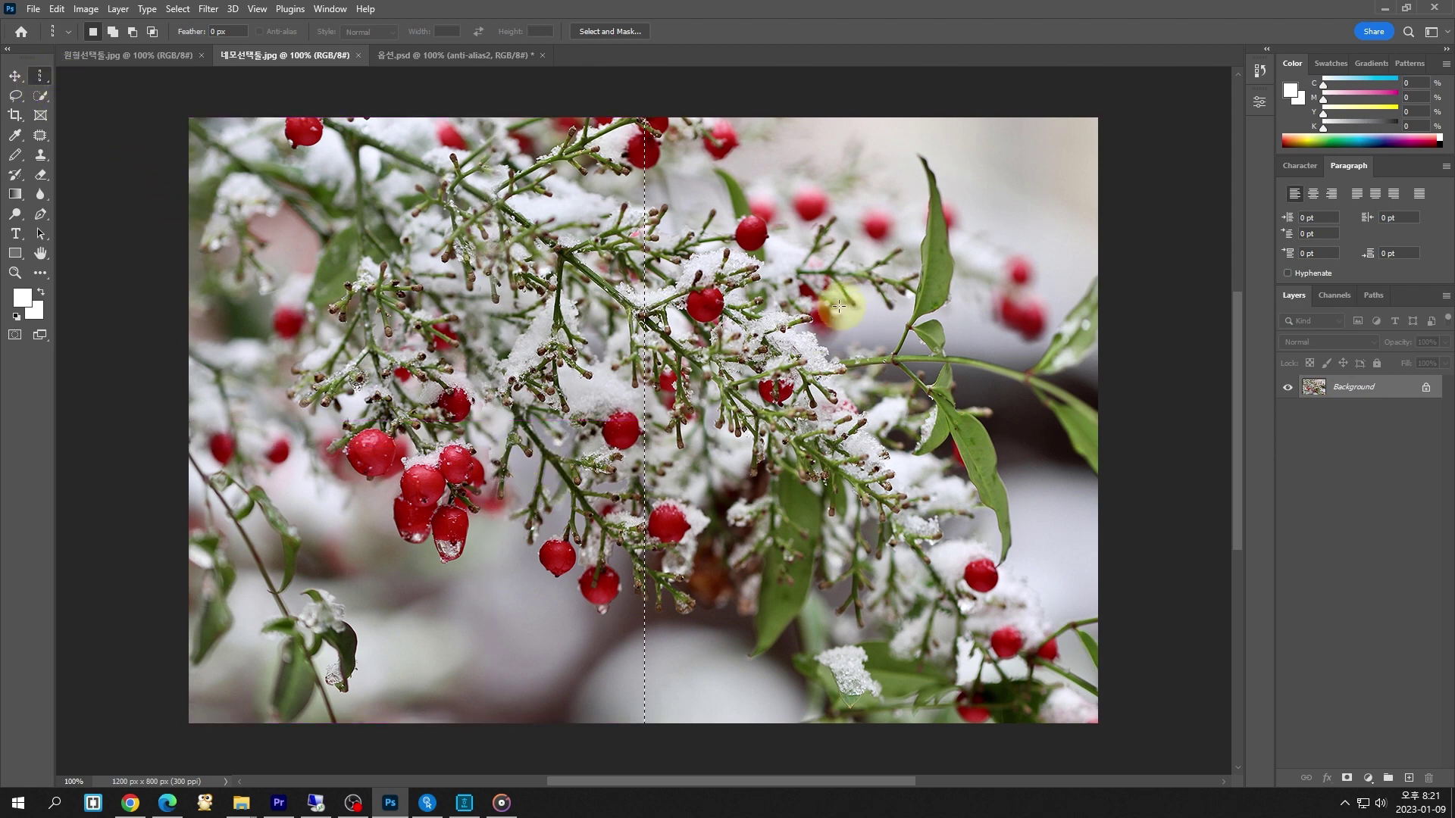
left_click(439, 296)
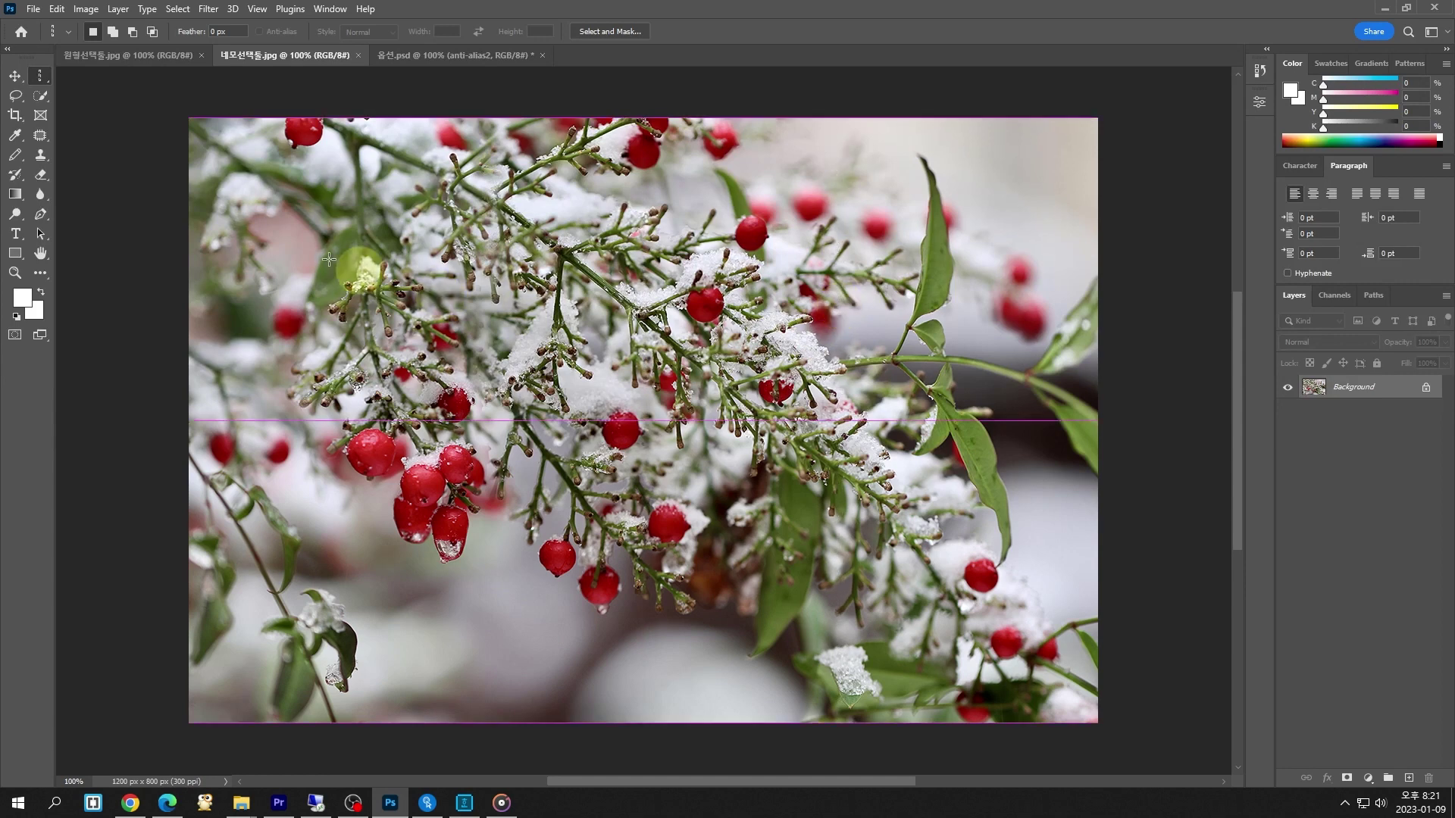
Switch to the Elliptical Marquee Tool and back to the Rectangular Marquee Tool
right_click(41, 79)
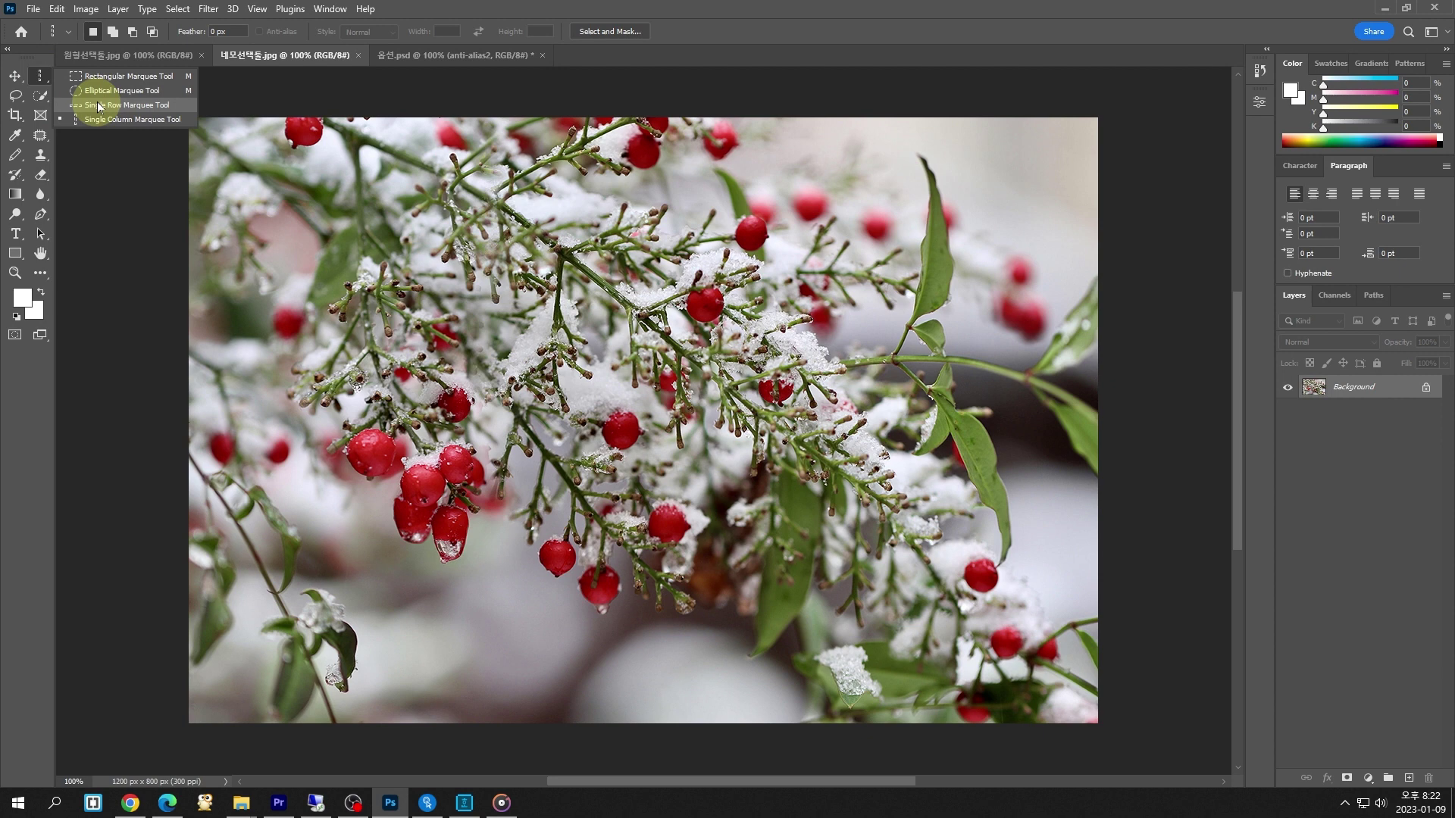
left_click(98, 92)
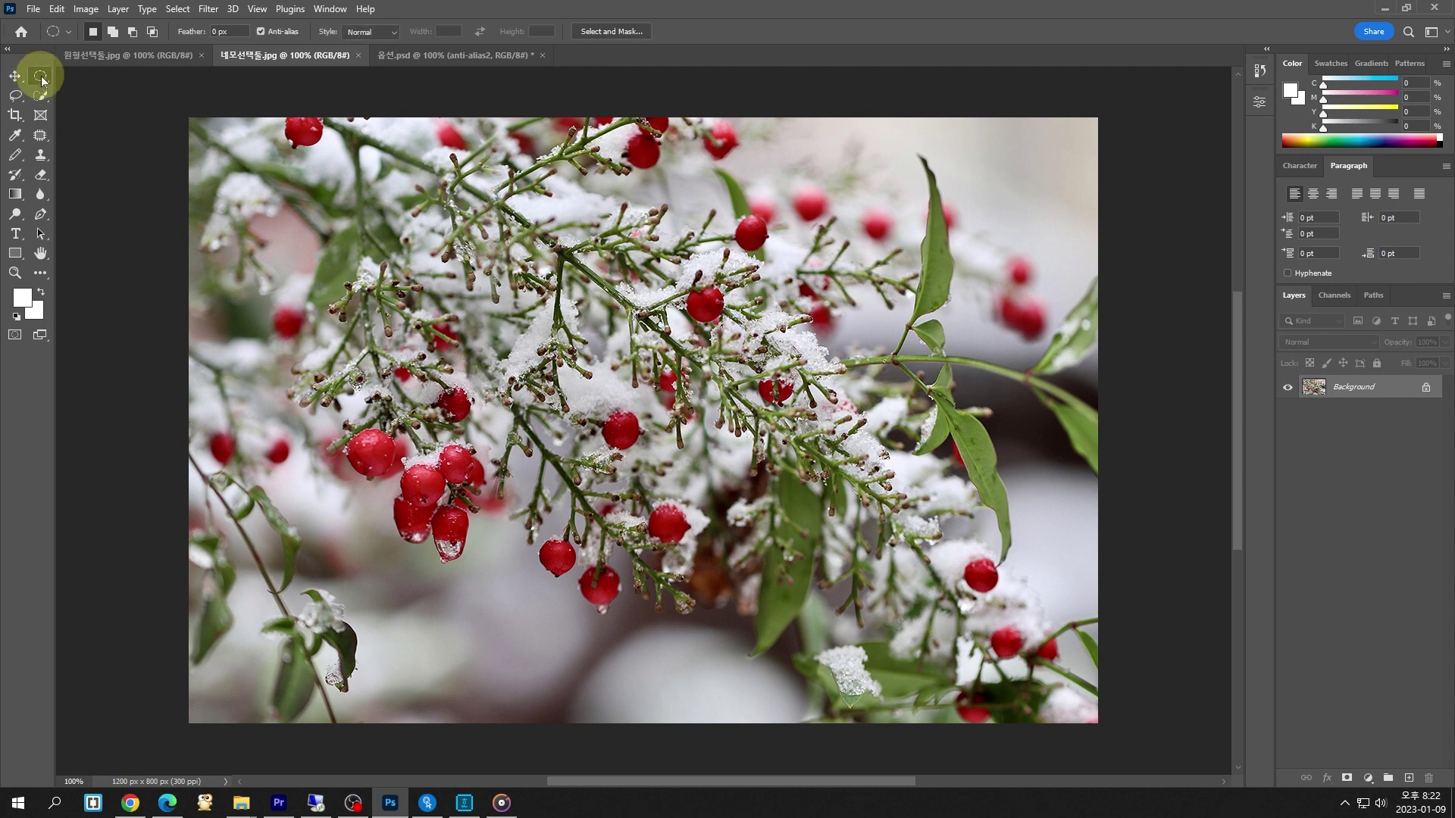
right_click(41, 79)
left_click(94, 75)
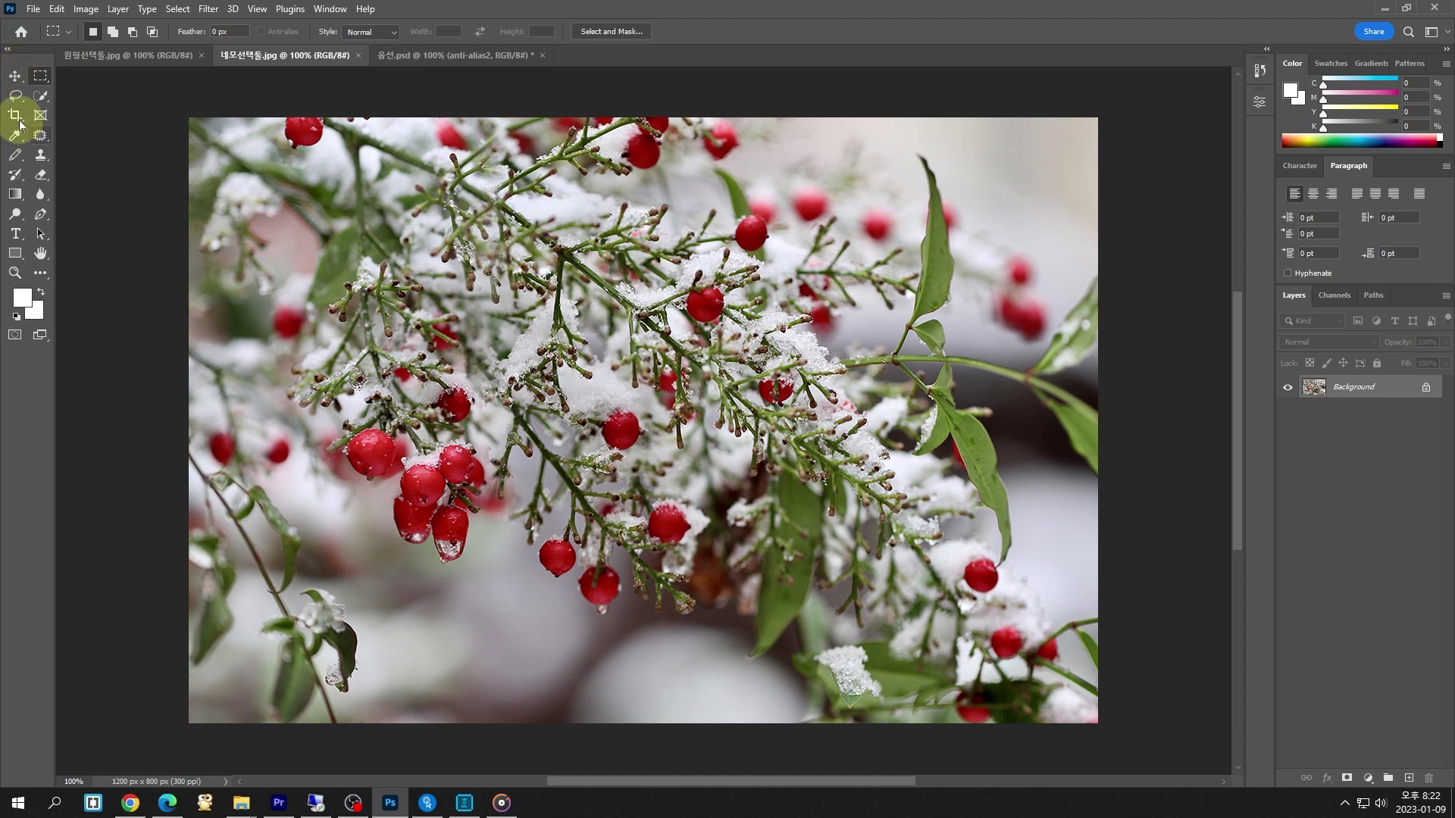
Switch among the Lasso, Move, Quick Selection and Rectangular Marquee tools, ending on the Move Tool
left_click(15, 96)
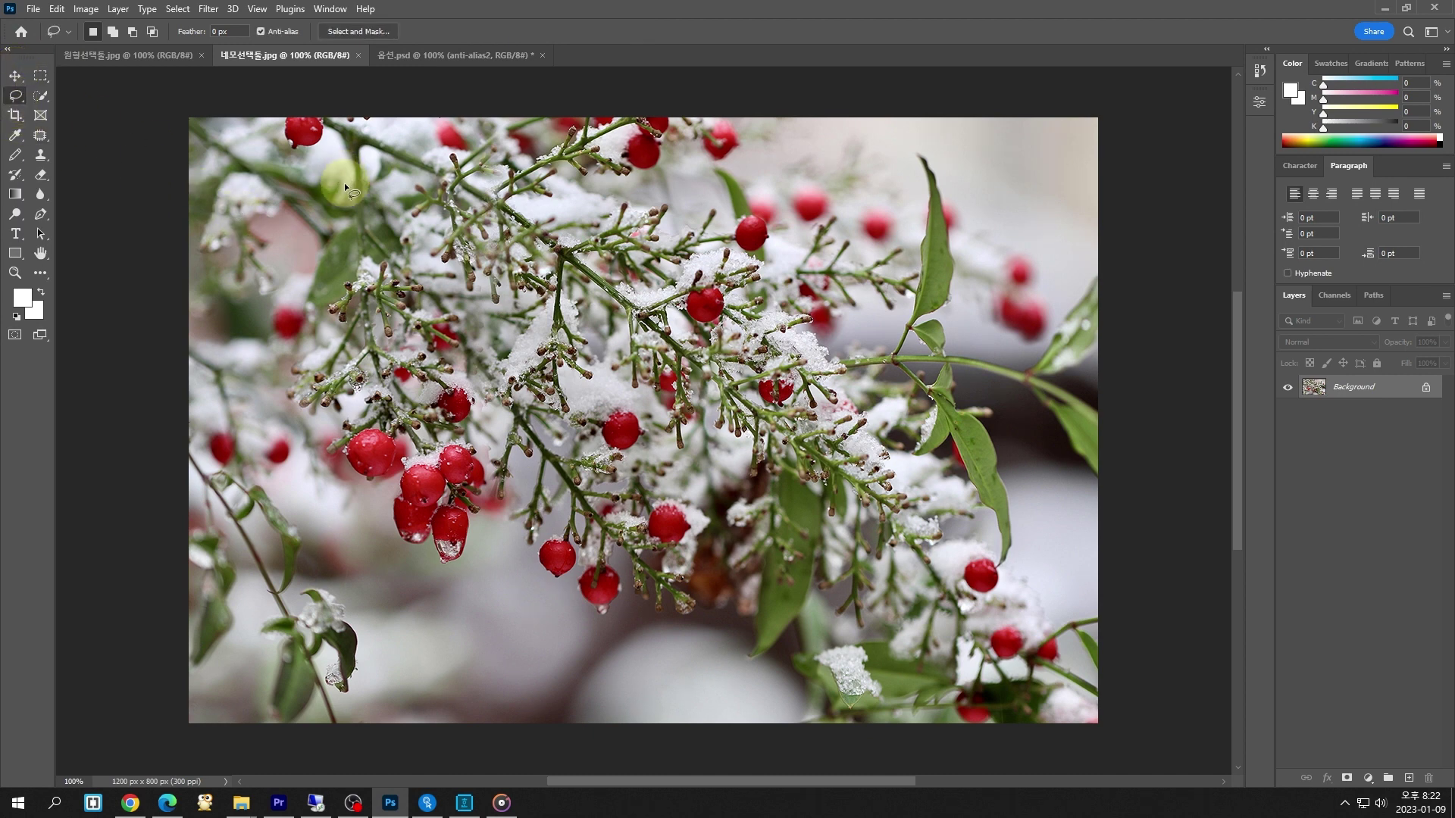
left_click(38, 74)
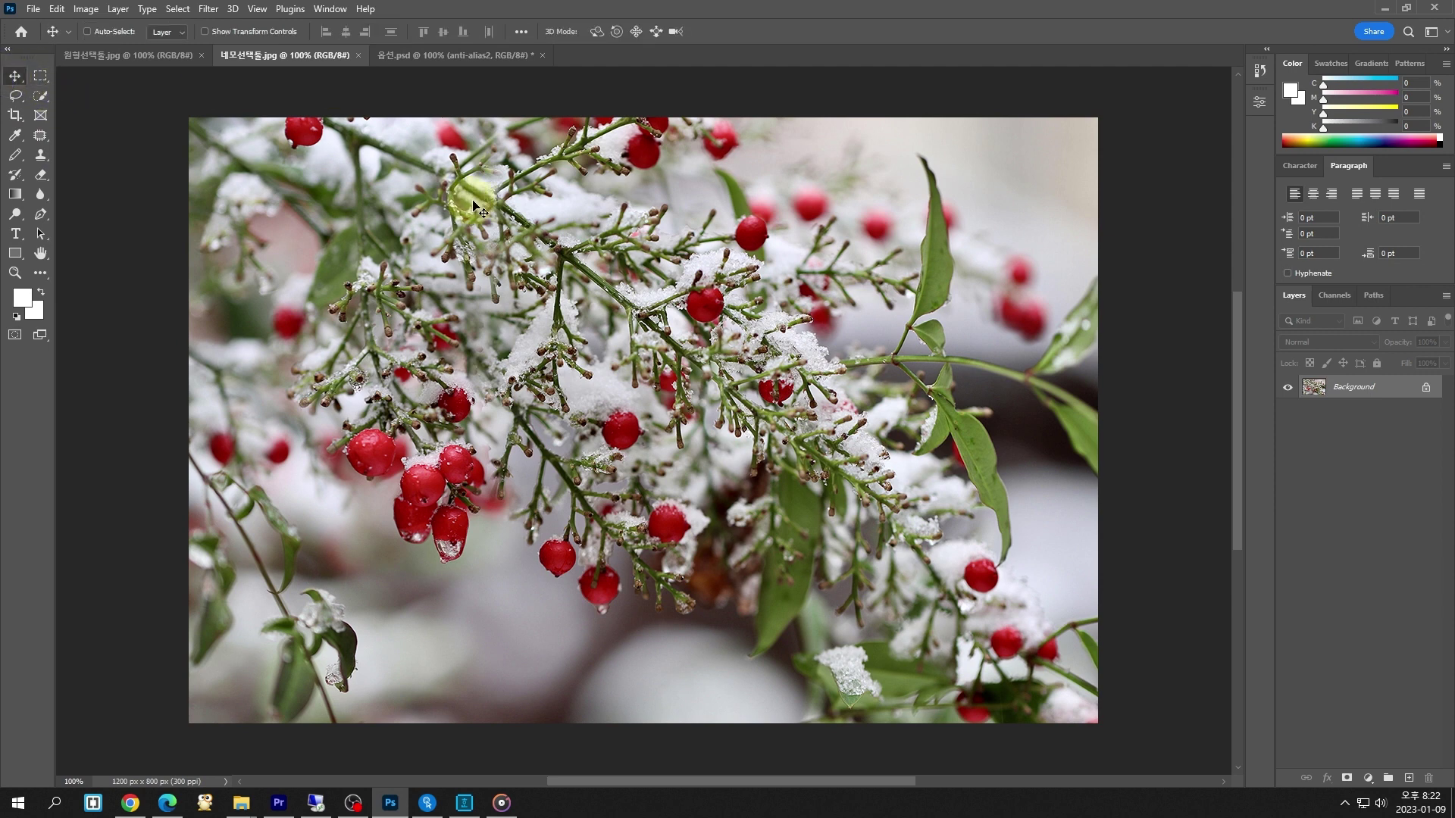
left_click(35, 98)
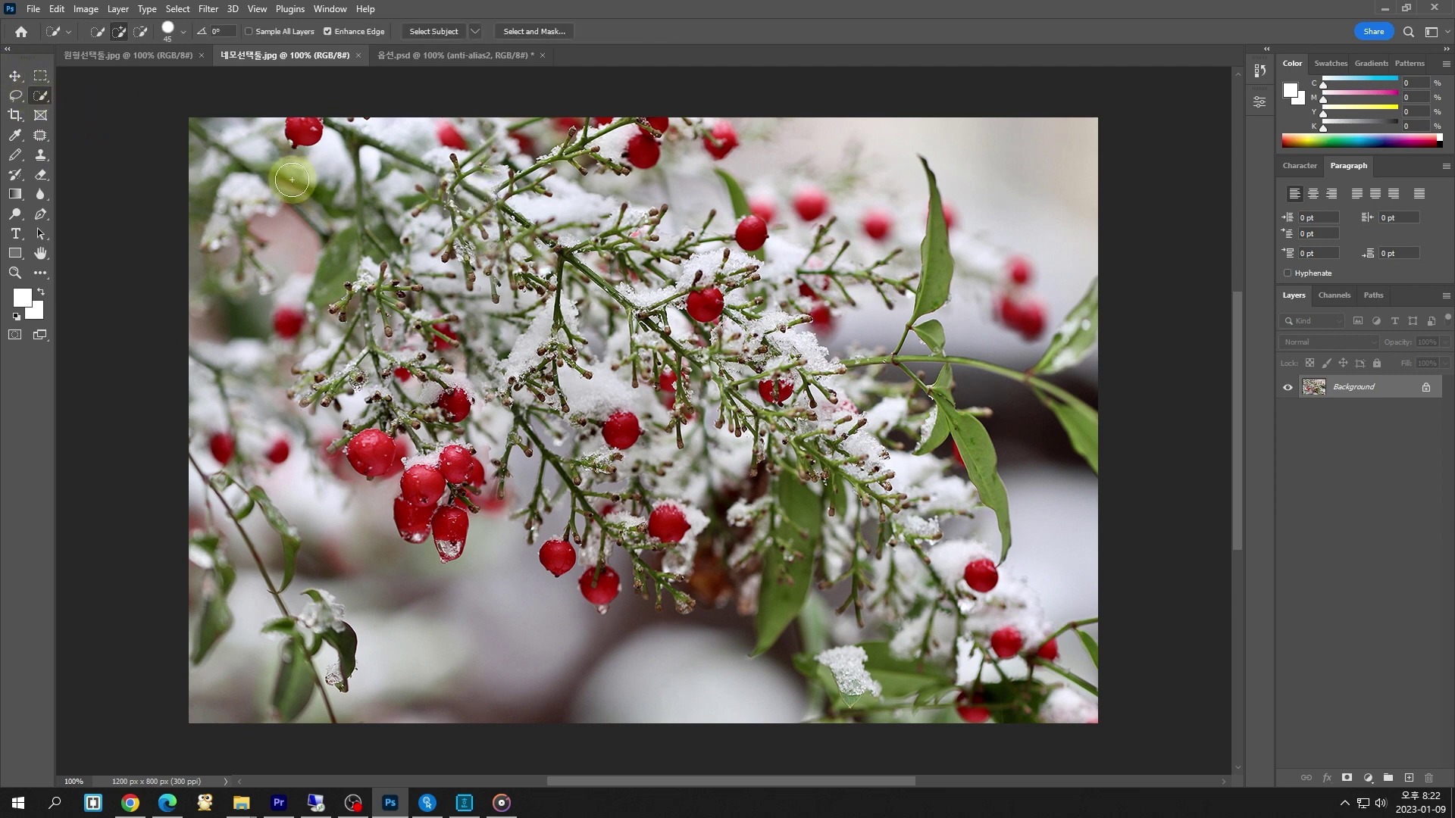
left_click(38, 74)
left_click(14, 76)
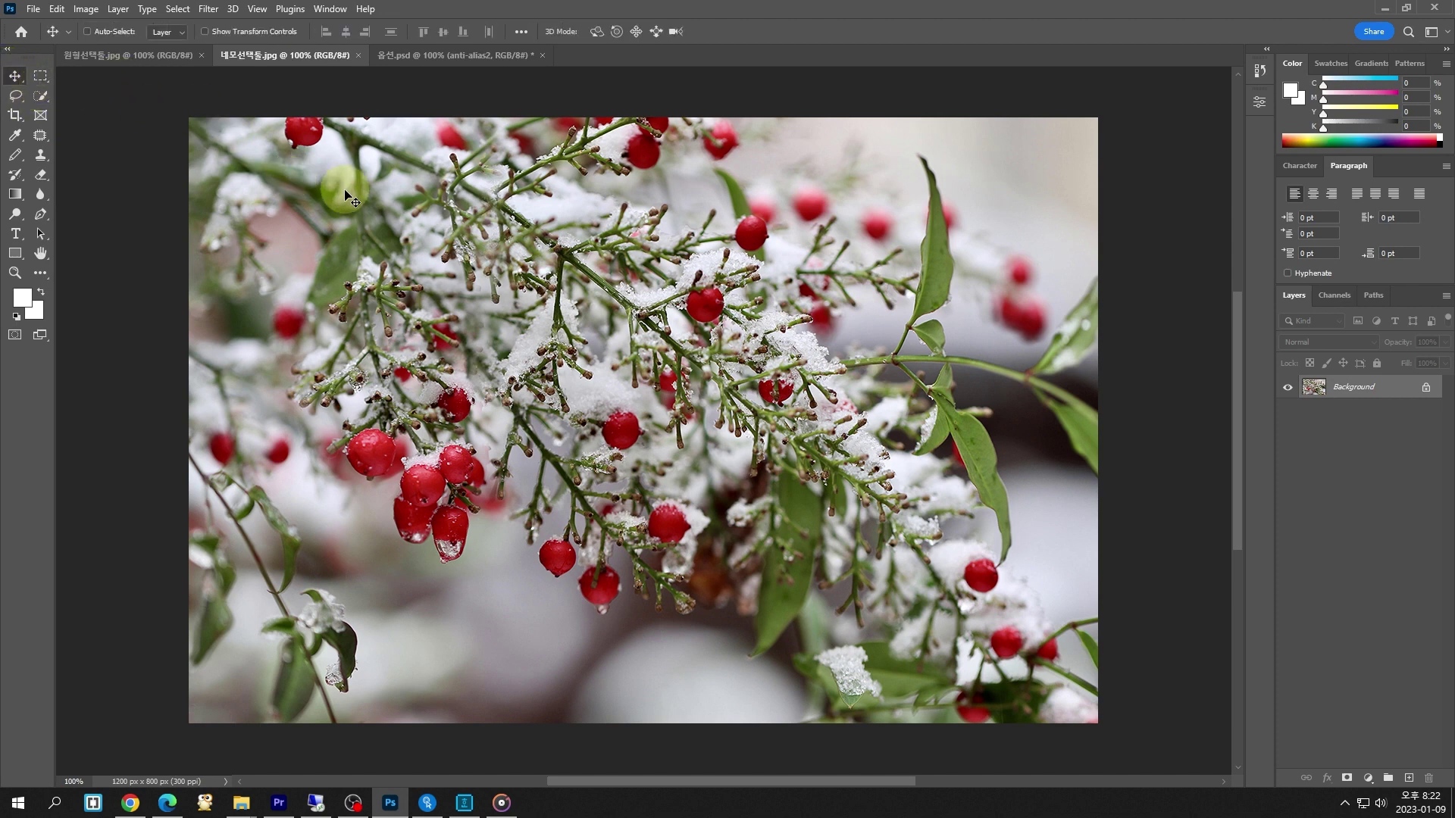
left_click(15, 95)
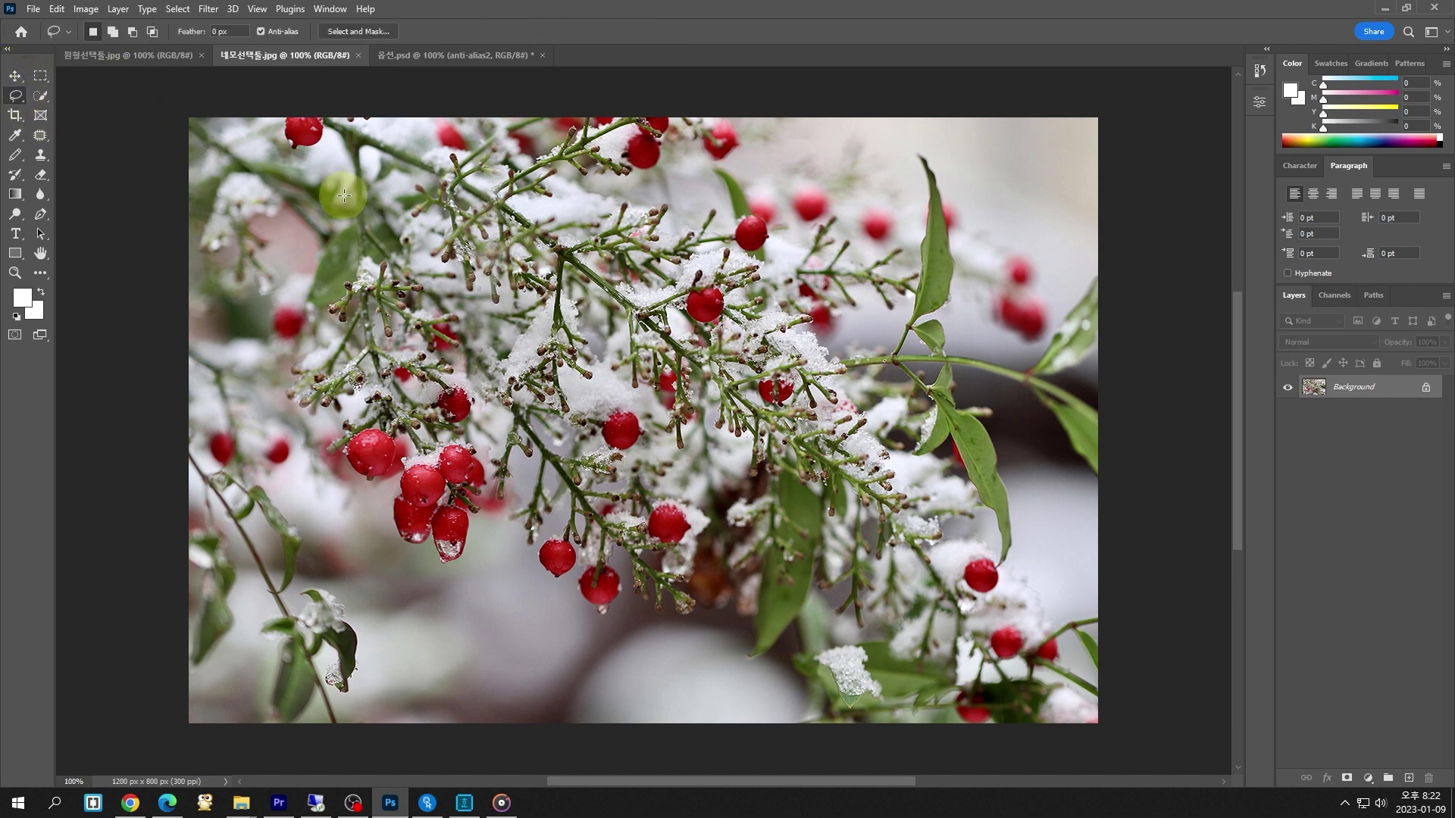
left_click(37, 76)
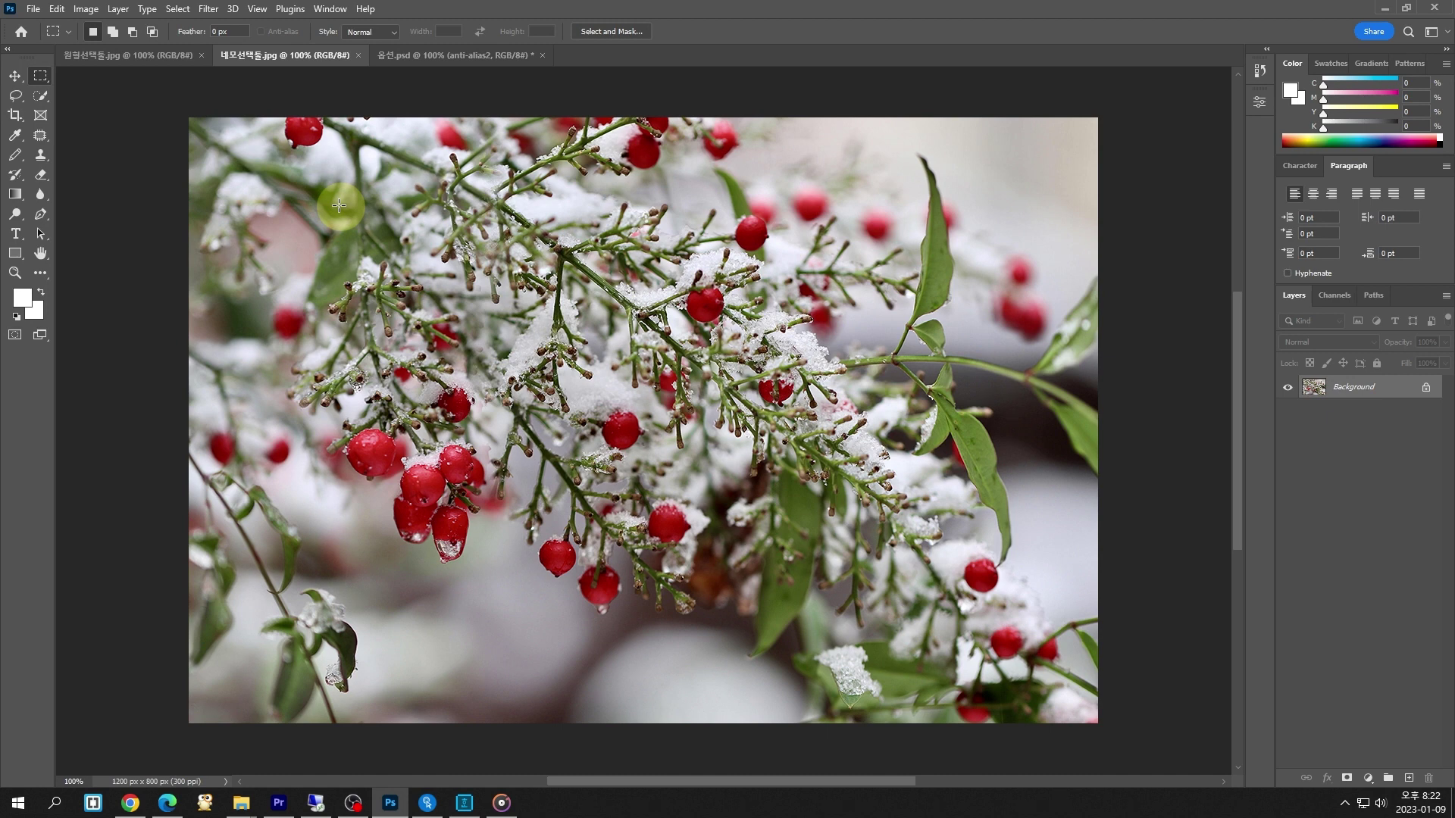
left_click(21, 75)
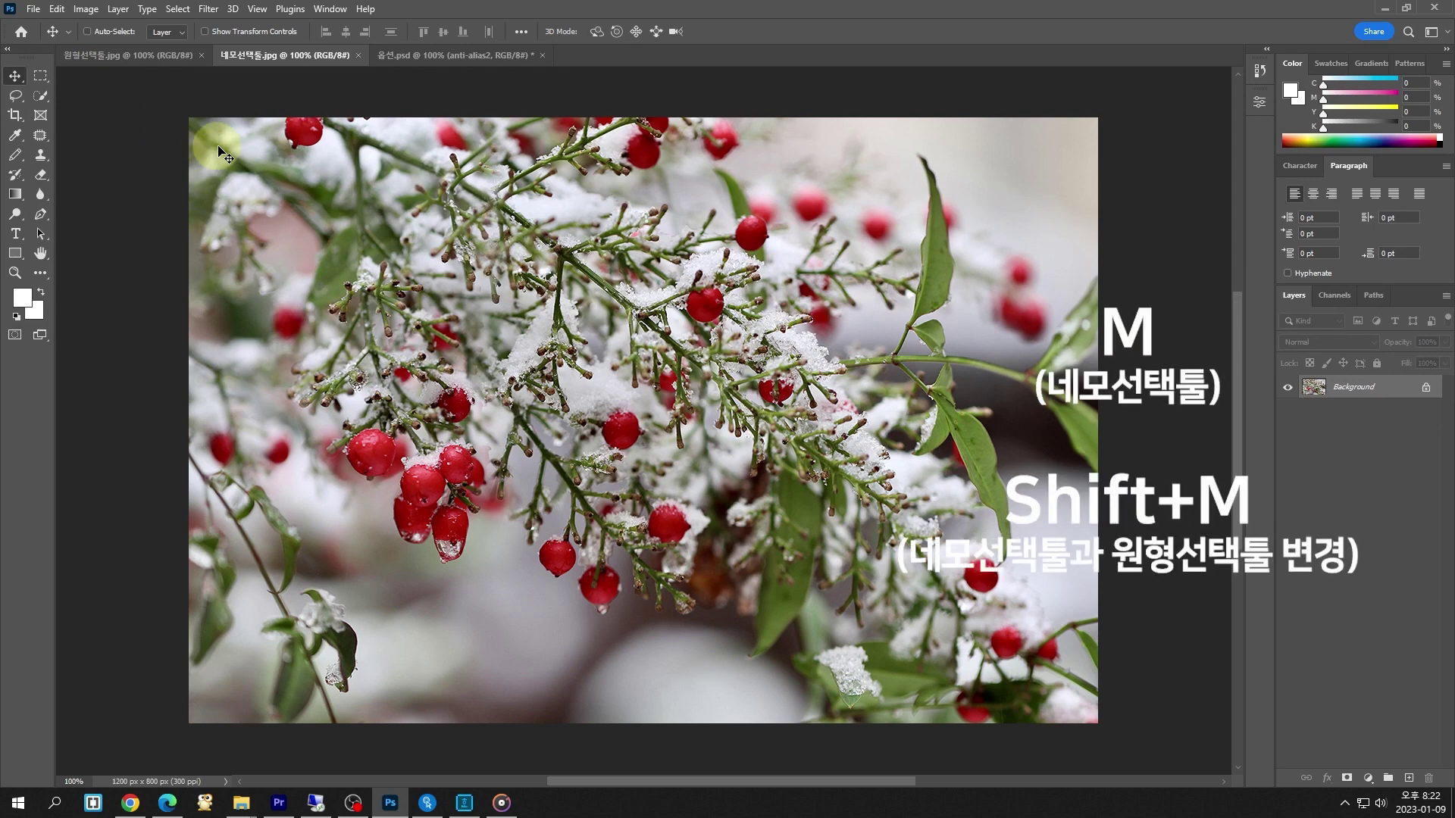
Activate the marquee tool and toggle it repeatedly between elliptical and rectangular, ending on the Rectangular Marquee Tool
key("m")
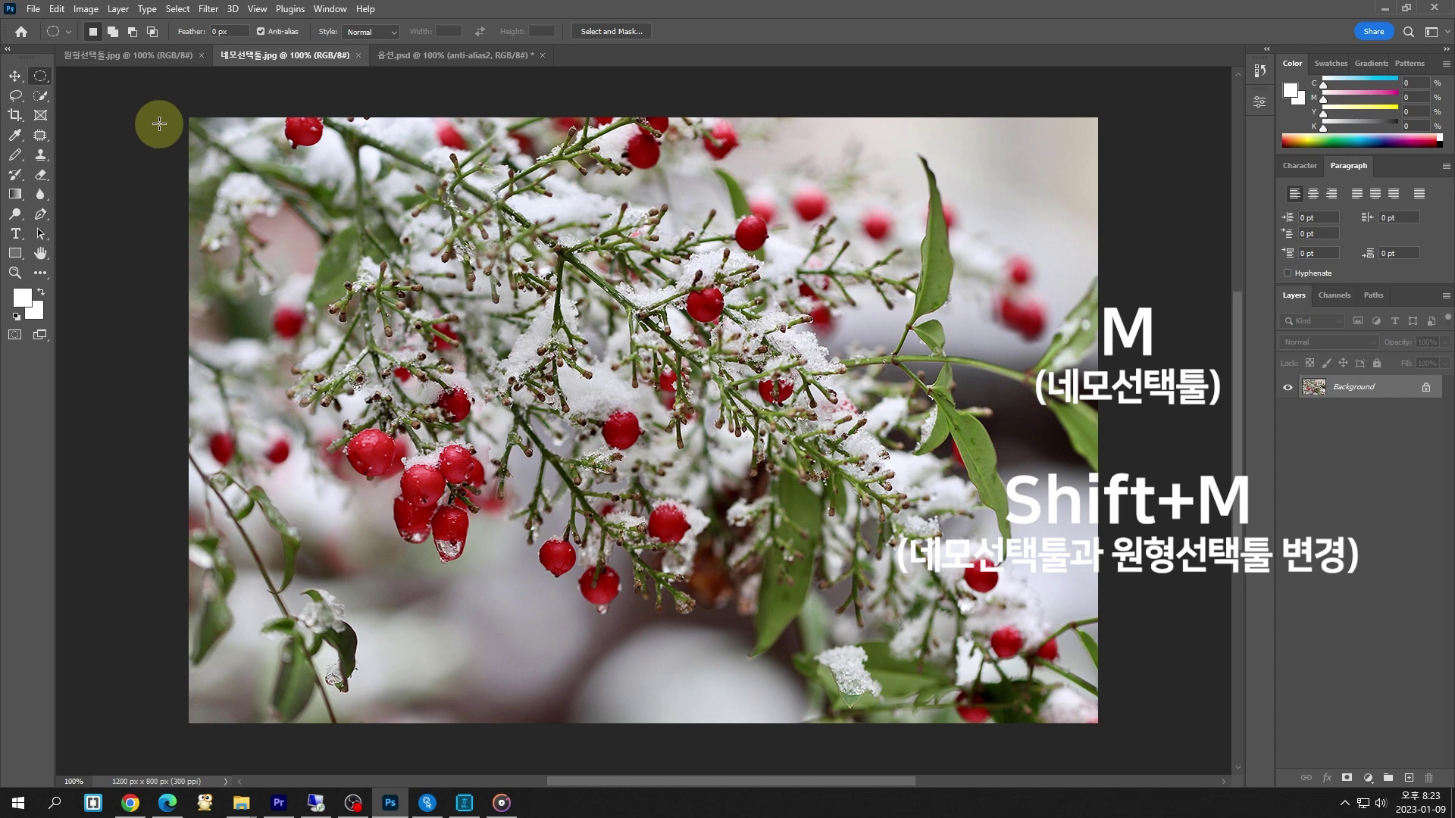
key("shift+m")
key("shift+m")
key("shift+m")
key("shift+m")
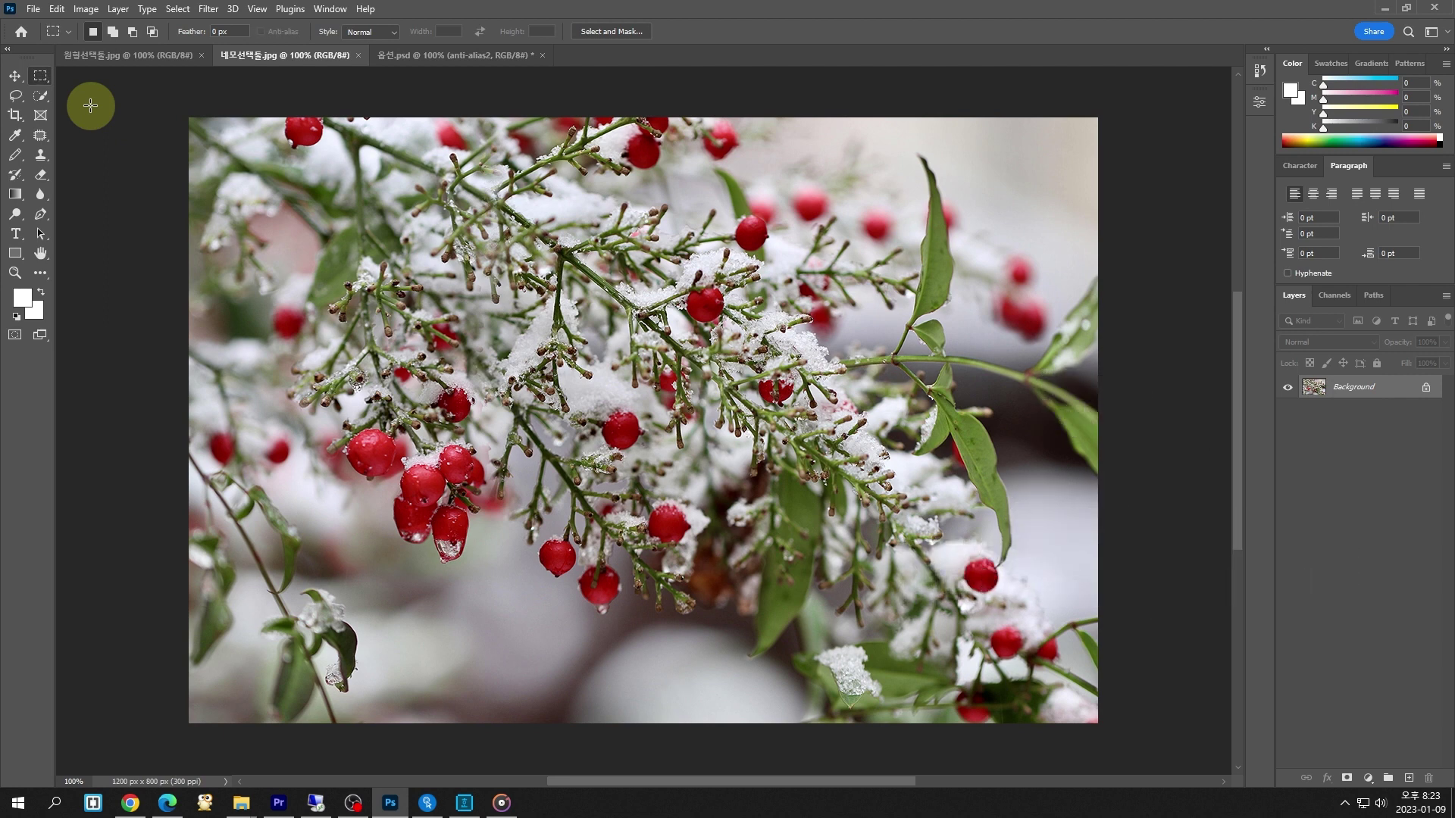